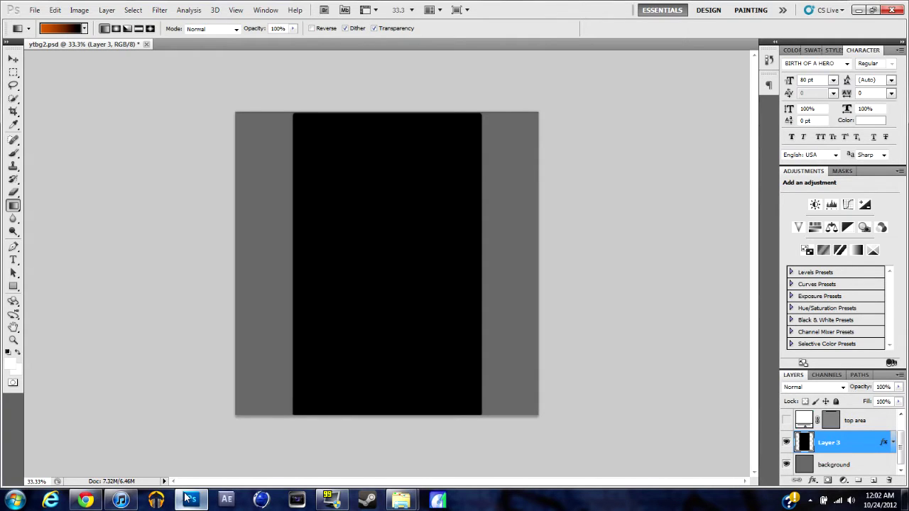
click(858, 10)
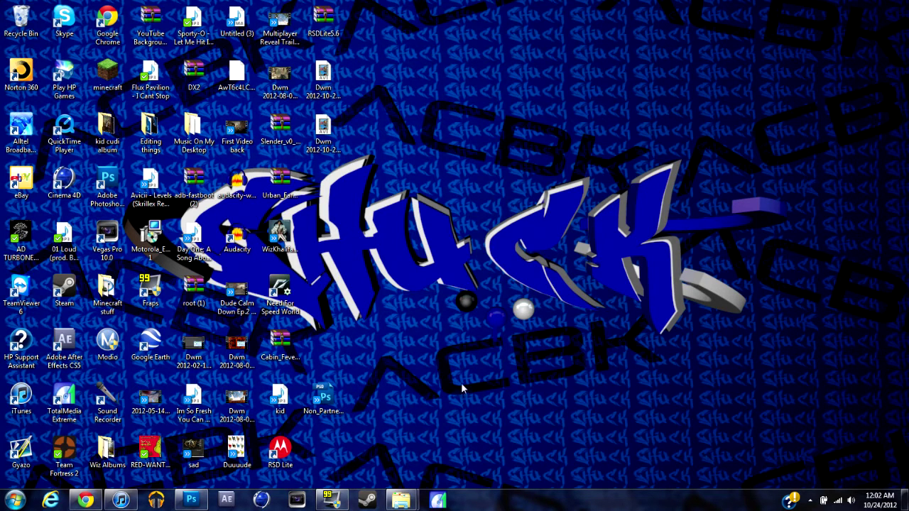
click(202, 506)
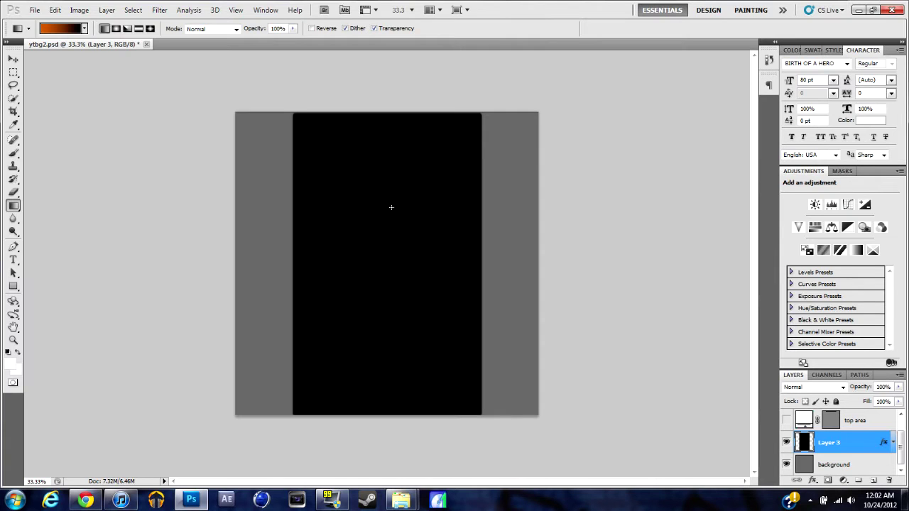
click(826, 375)
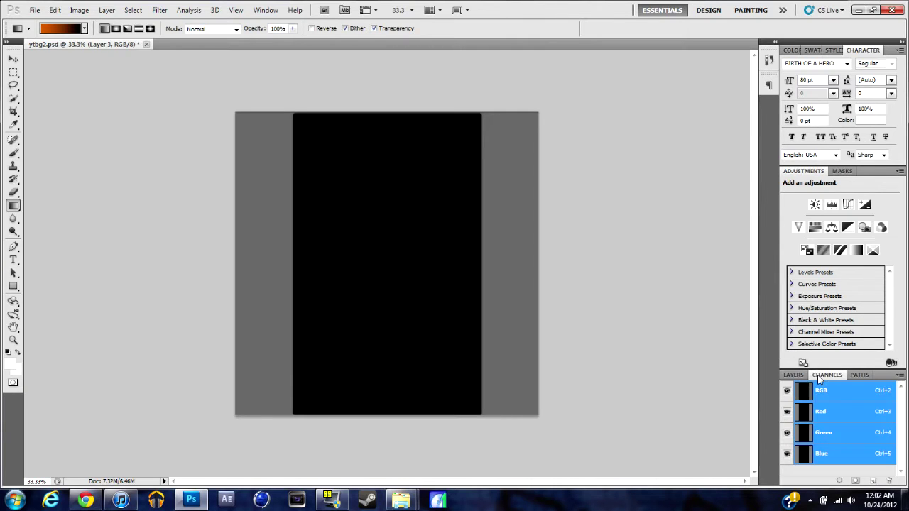
click(793, 375)
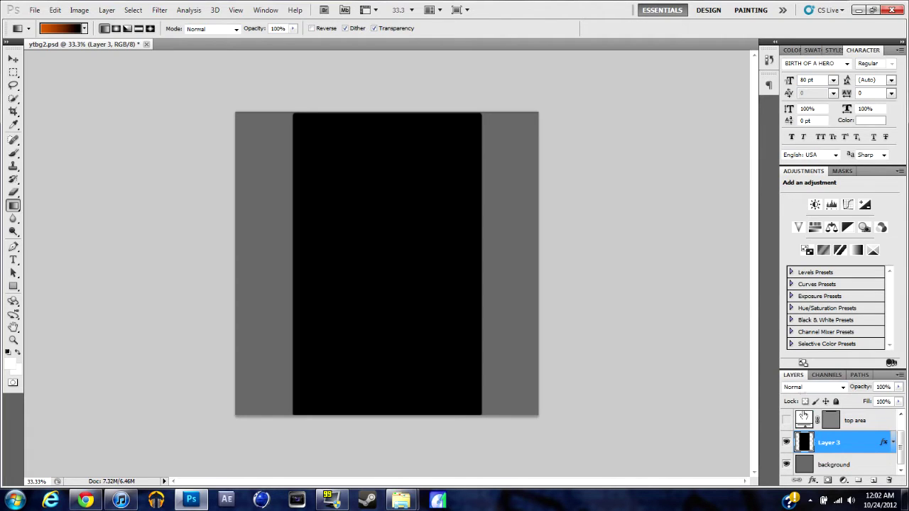
Select the background layer and activate the Gradient tool
click(834, 467)
click(831, 443)
click(833, 465)
click(831, 443)
click(836, 466)
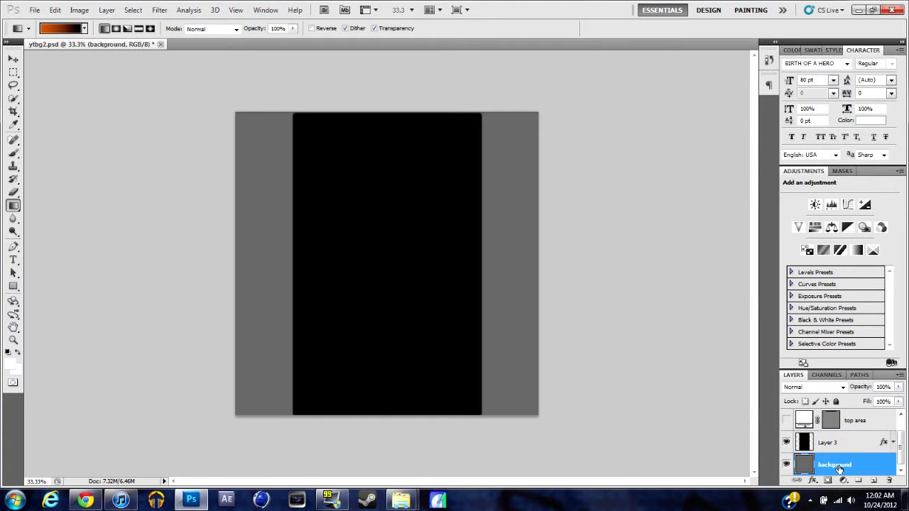
click(71, 31)
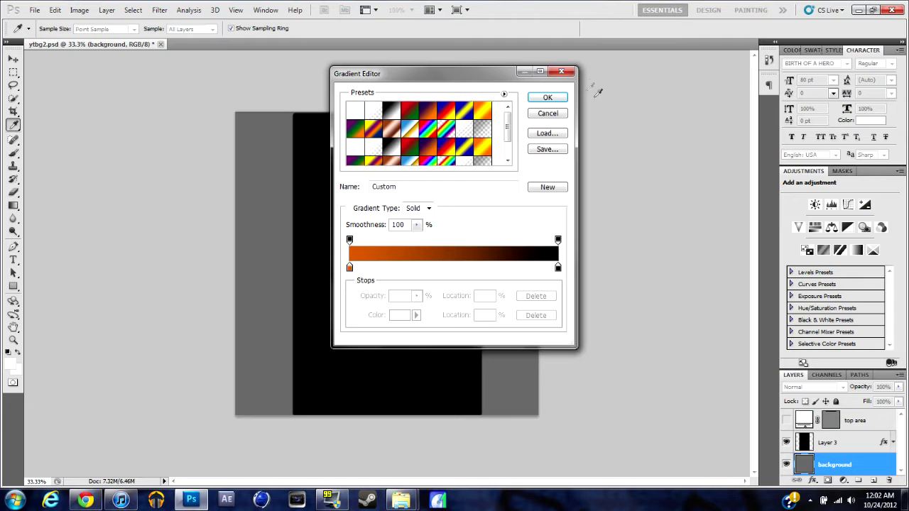
click(559, 74)
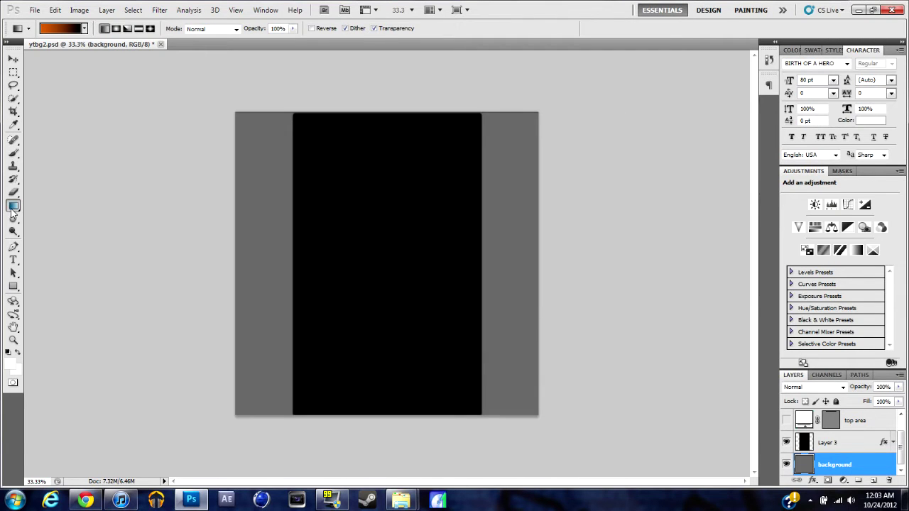
drag(11, 210, 60, 222)
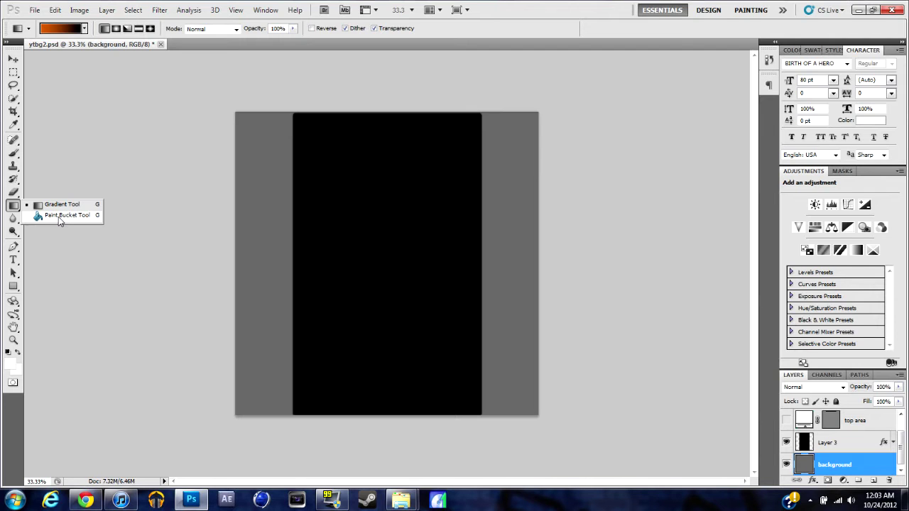
click(59, 204)
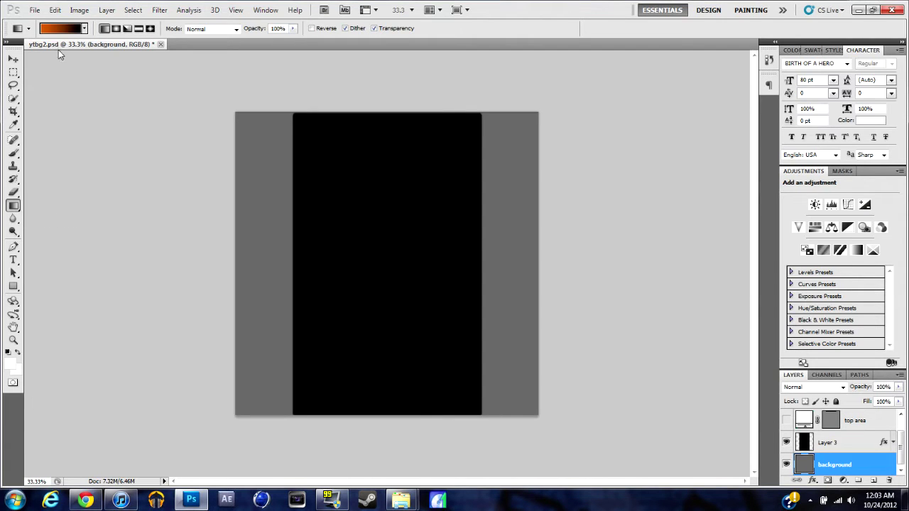
click(60, 28)
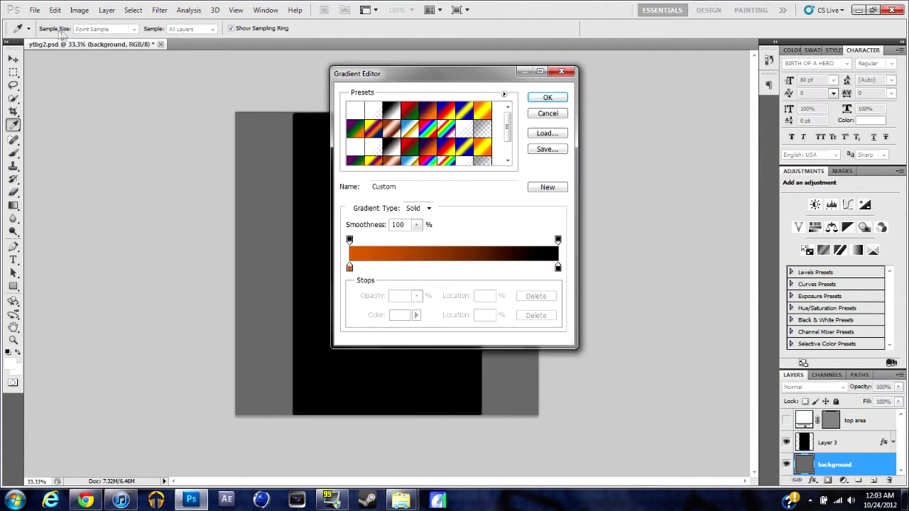
click(544, 95)
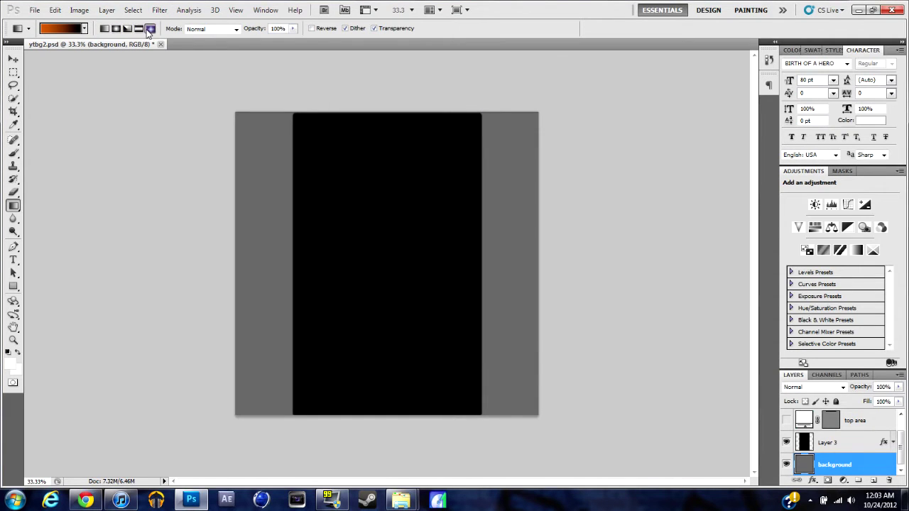
click(64, 29)
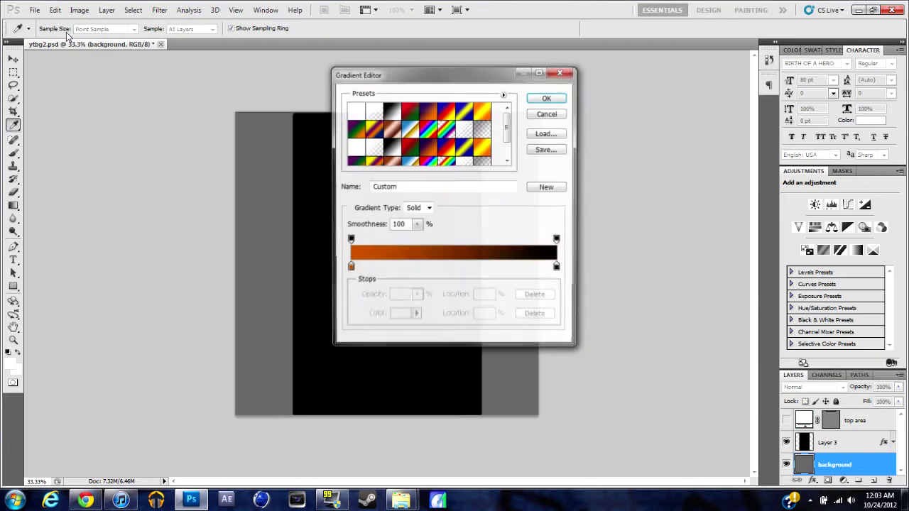
click(353, 268)
alt+drag(350, 269, 489, 267)
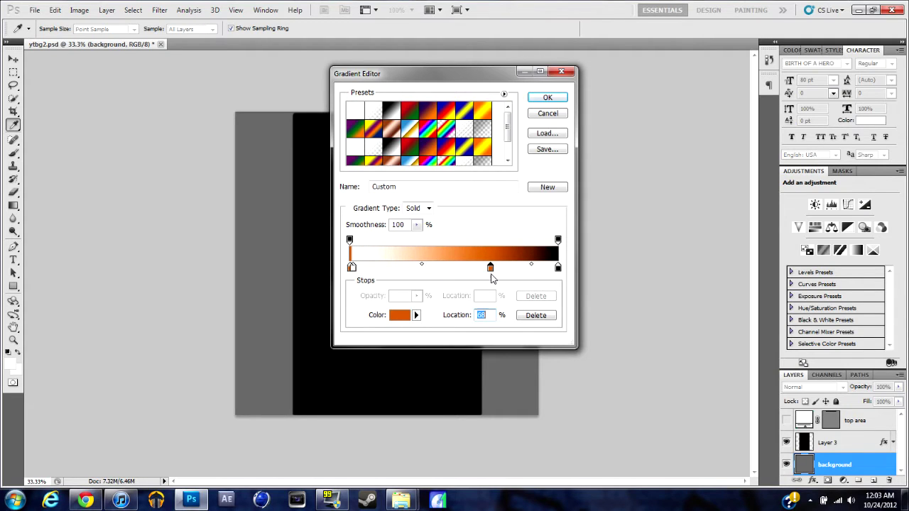
key(alt)
click(550, 114)
Open the gradient for editing and use orange #c35300 for its starting colour stop at location 0%
click(60, 29)
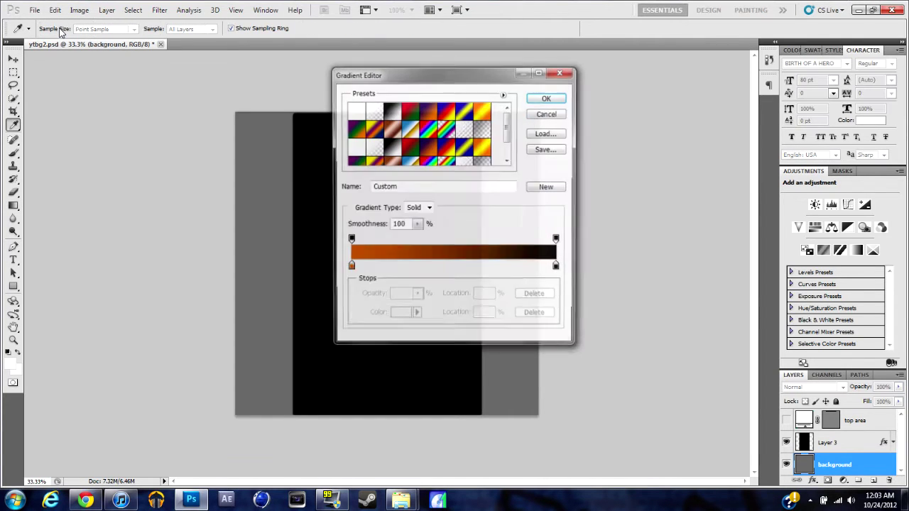
click(350, 267)
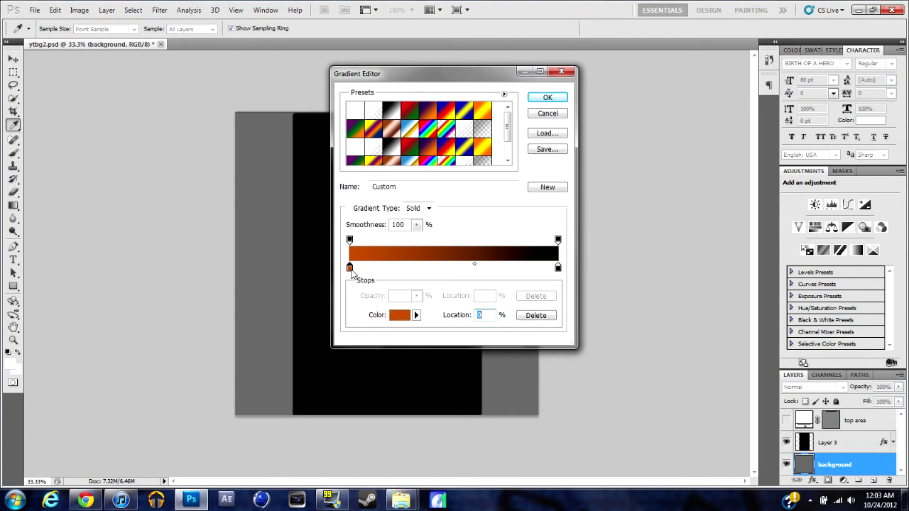
double_click(349, 268)
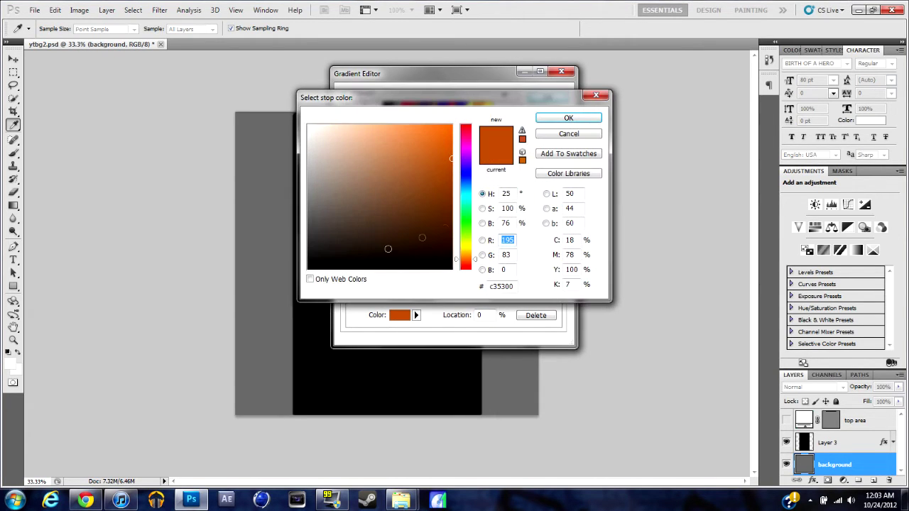
click(591, 119)
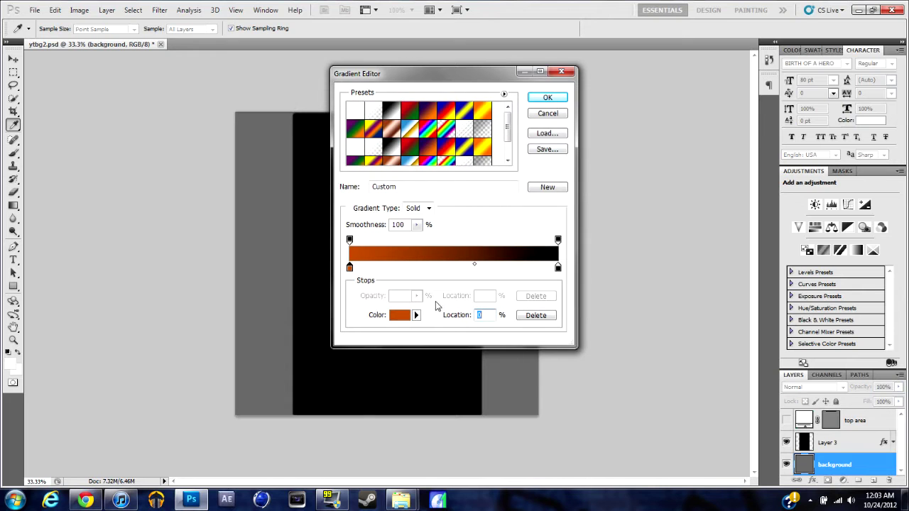
click(399, 315)
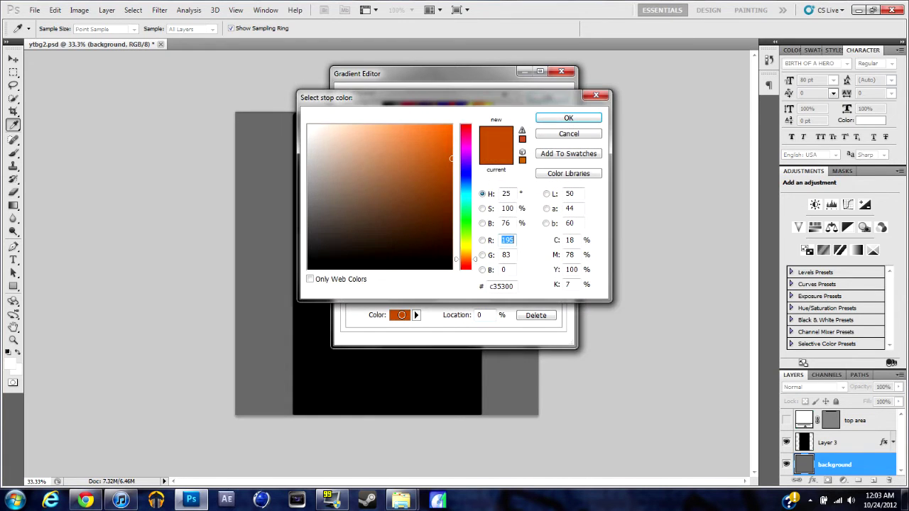
click(585, 120)
Use black #000000 for the gradient's end colour stop at 100% and place the colour midpoint at 60%
click(558, 268)
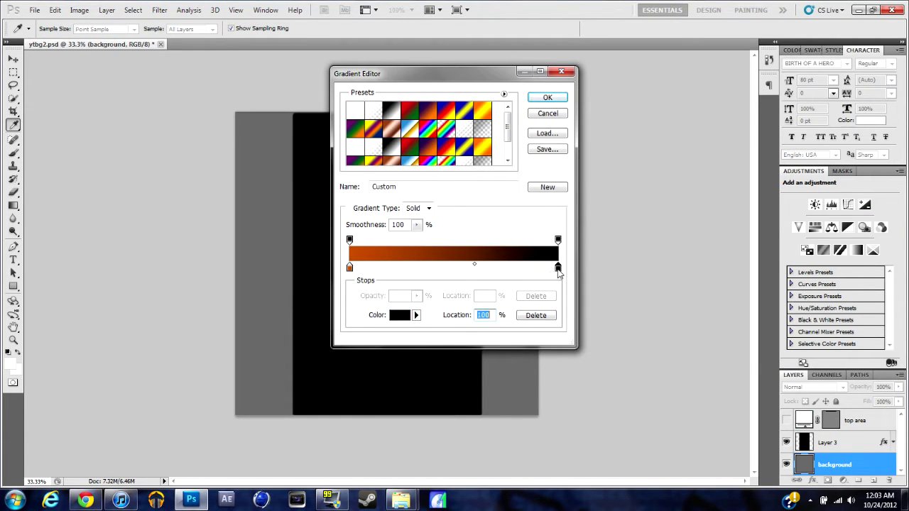
double_click(558, 269)
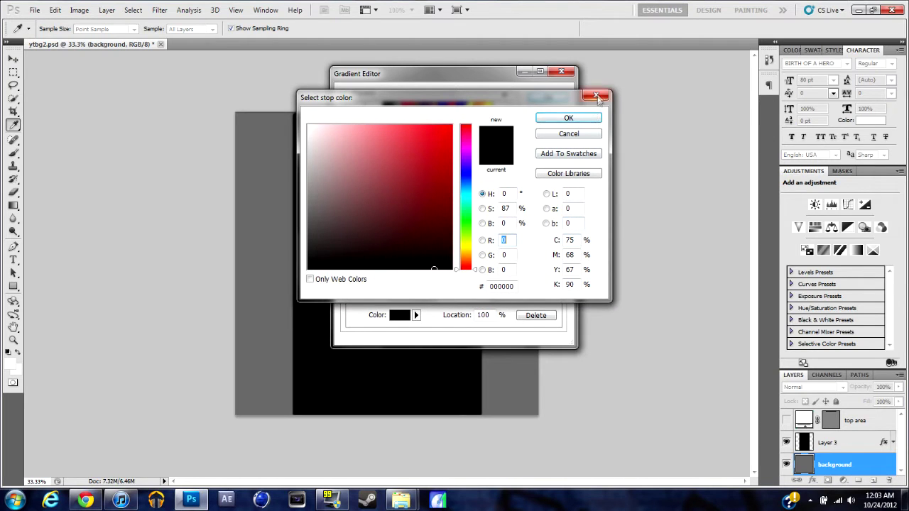
click(588, 120)
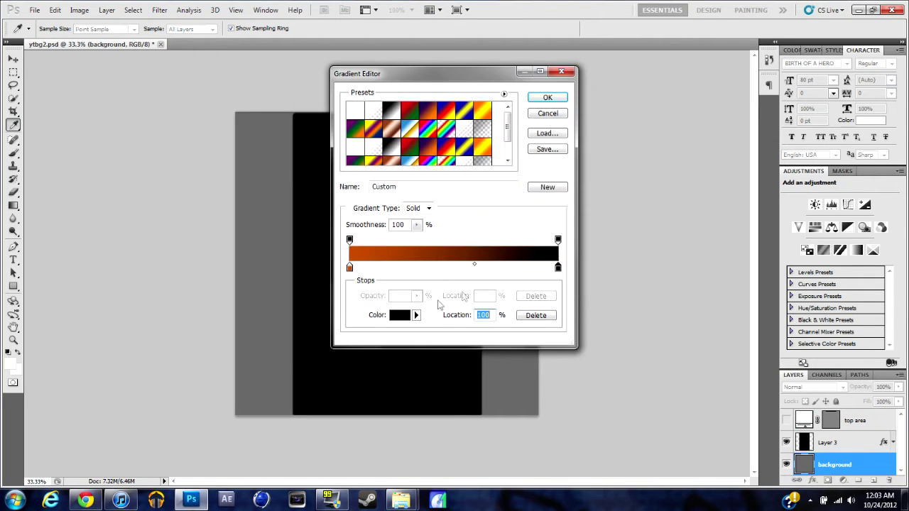
mouse_move(474, 264)
mouse_down()
mouse_move(392, 268)
mouse_move(483, 263)
mouse_move(474, 265)
mouse_up()
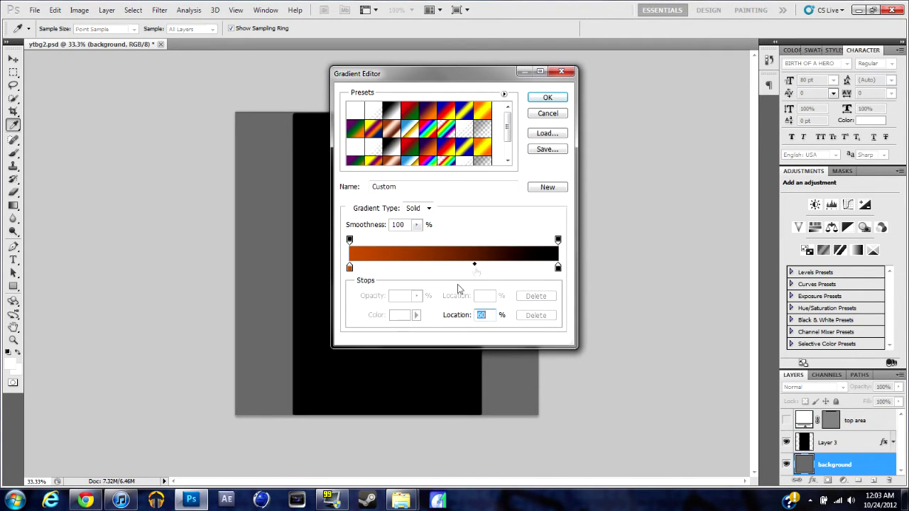
click(349, 267)
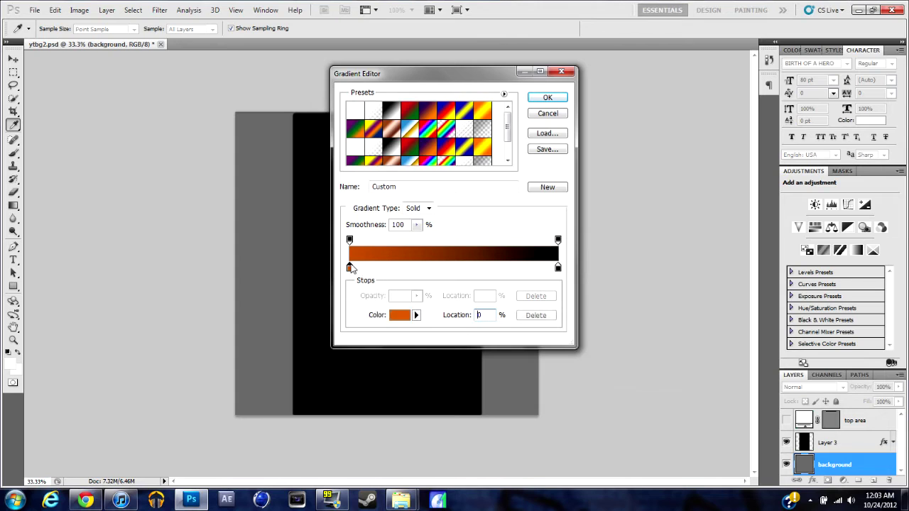
Try 0% opacity on the gradient's starting opacity stop, and restore it to 100%
click(350, 241)
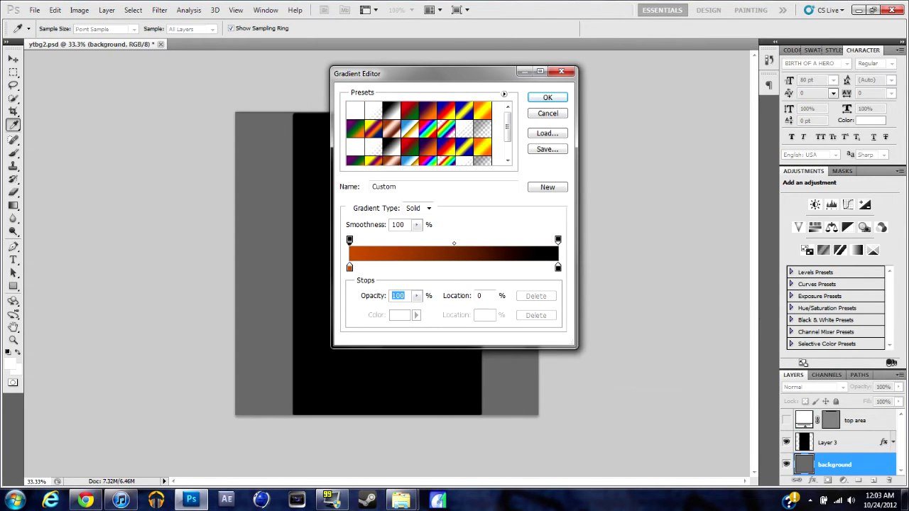
key(BackSpace)
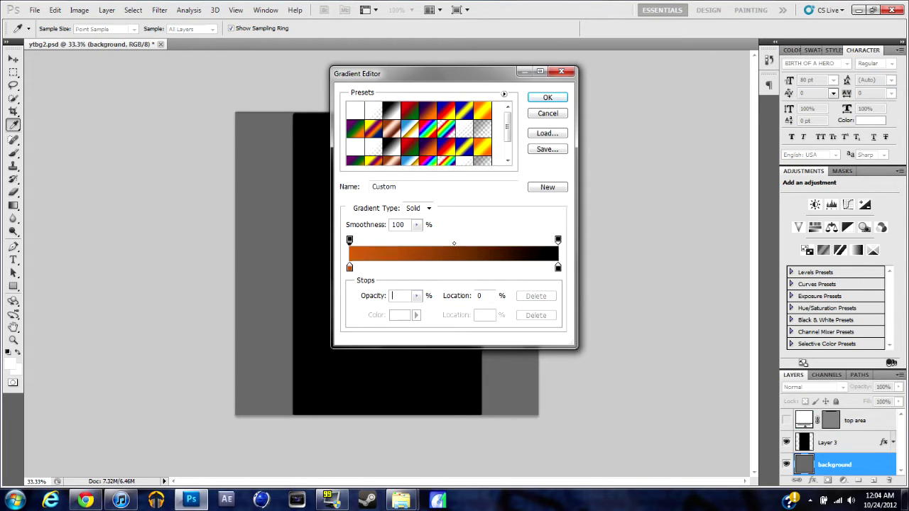
text(0)
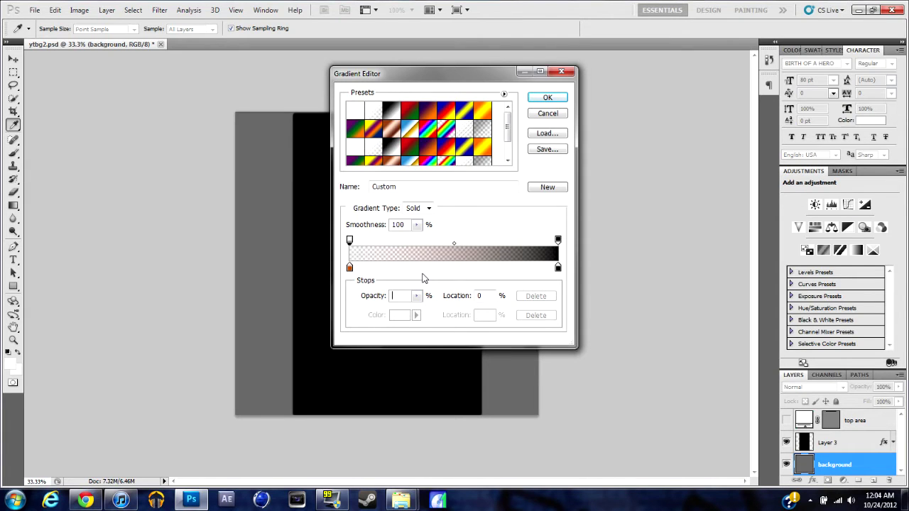
text(100)
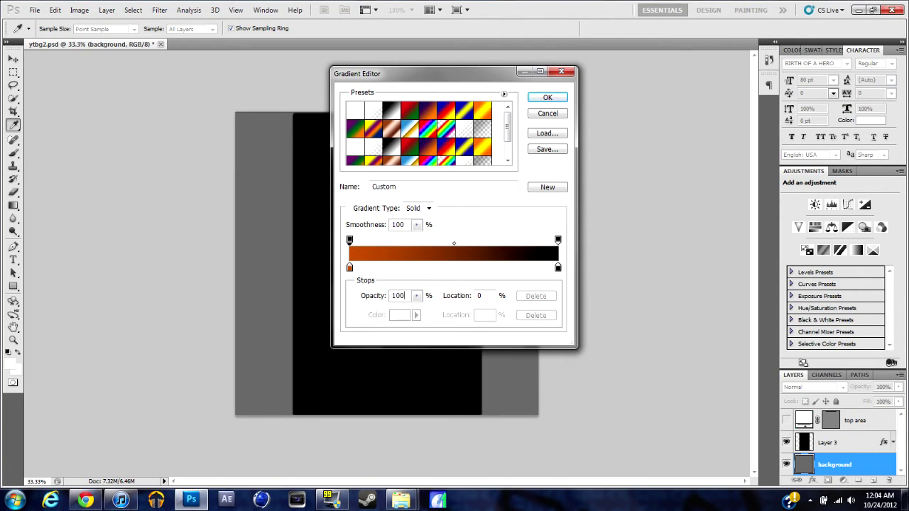
key(Return)
Accept the orange-to-black gradient and apply it vertically to the background layer, from below the canvas to above it
drag(506, 131, 498, 102)
click(547, 99)
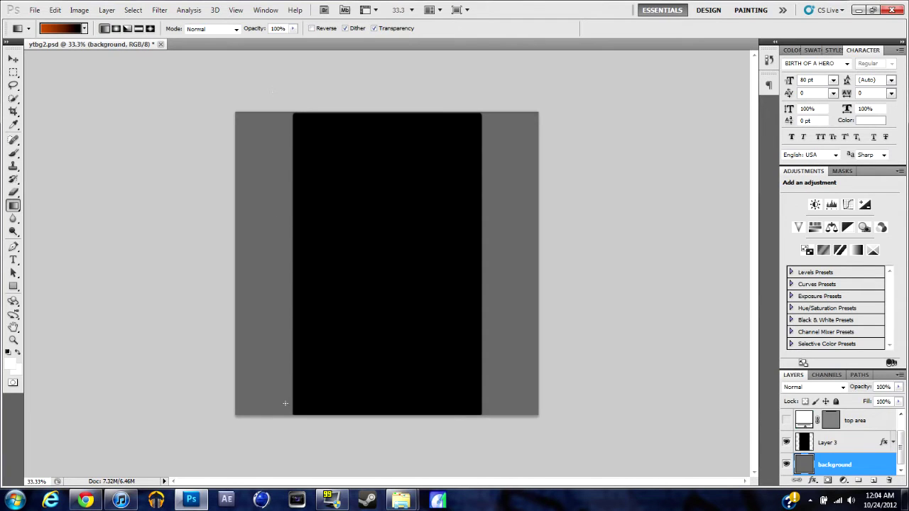
drag(269, 459, 271, 74)
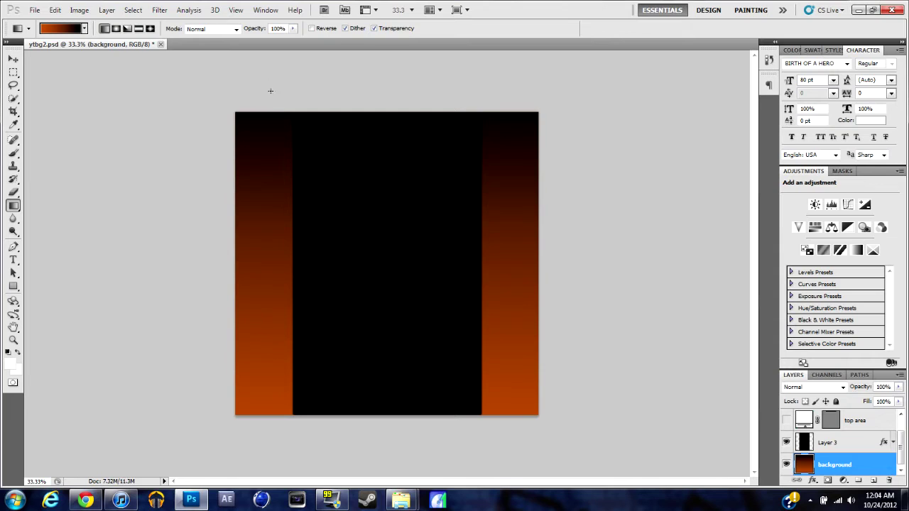
Redraw the background layer's gradient vertically from just above the canvas to near its lower edge, with orange on top fading to black
drag(279, 93, 278, 178)
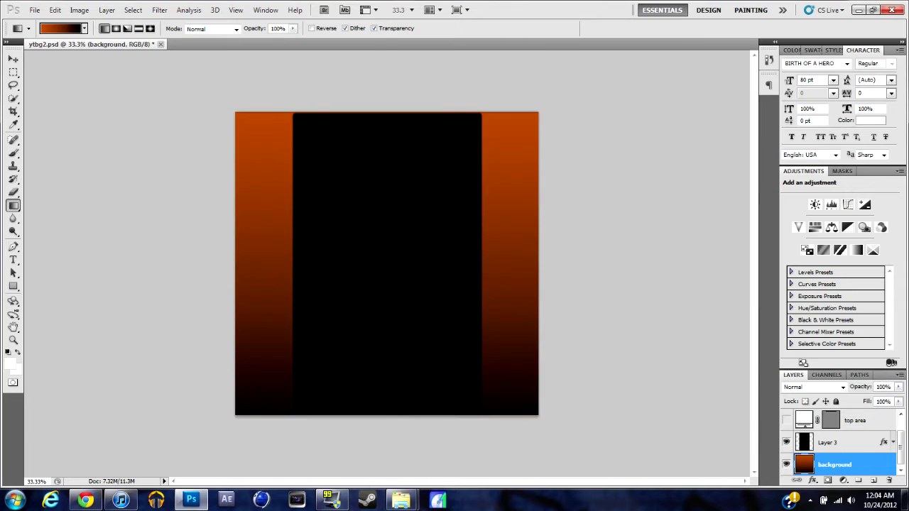
drag(278, 88, 279, 195)
drag(278, 97, 276, 441)
drag(271, 86, 269, 412)
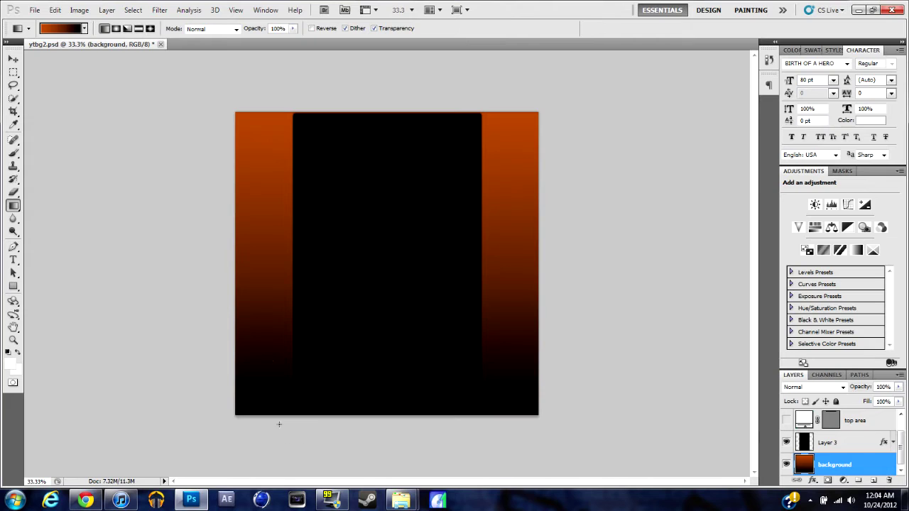
drag(268, 84, 264, 400)
Start a text layer directly above the background layer on the left orange strip and set its font to RaseOne Original
click(839, 443)
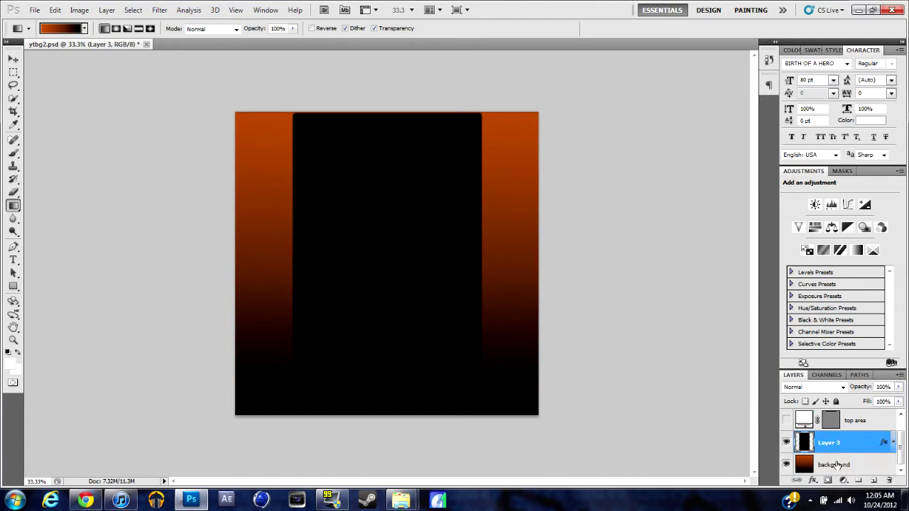
click(837, 465)
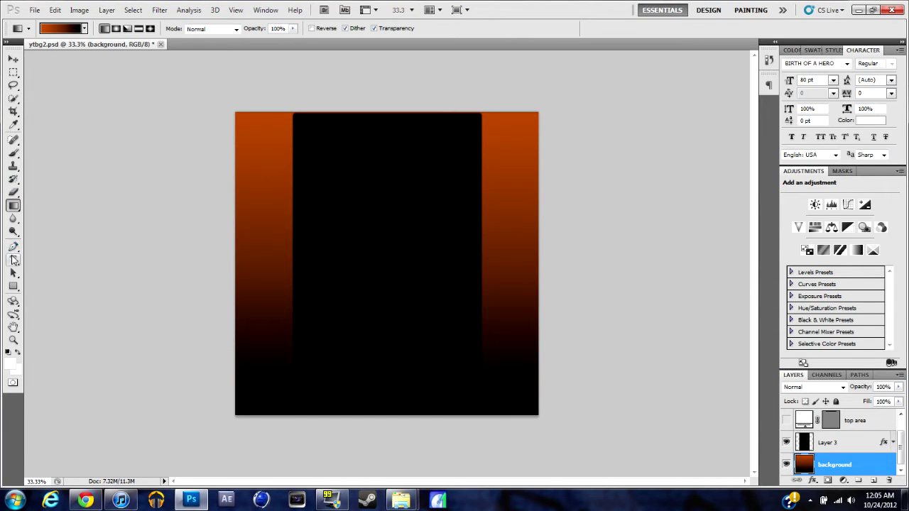
click(13, 260)
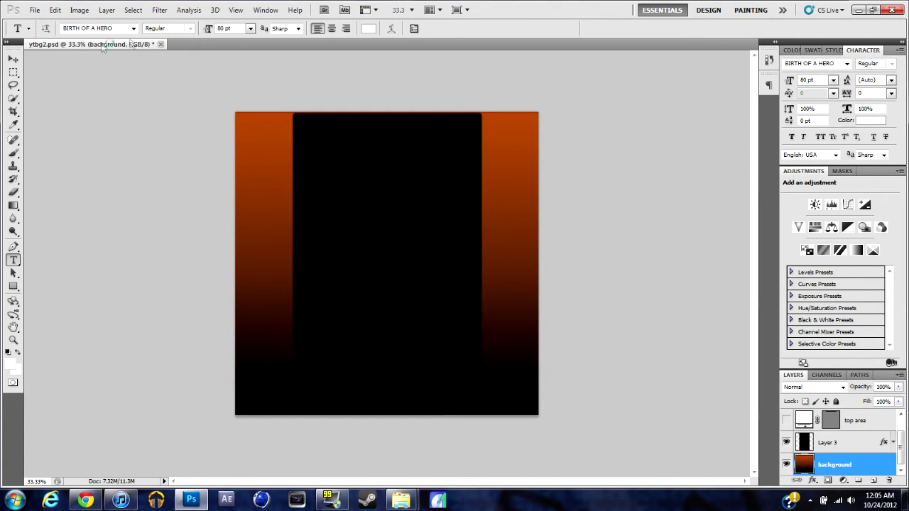
click(240, 208)
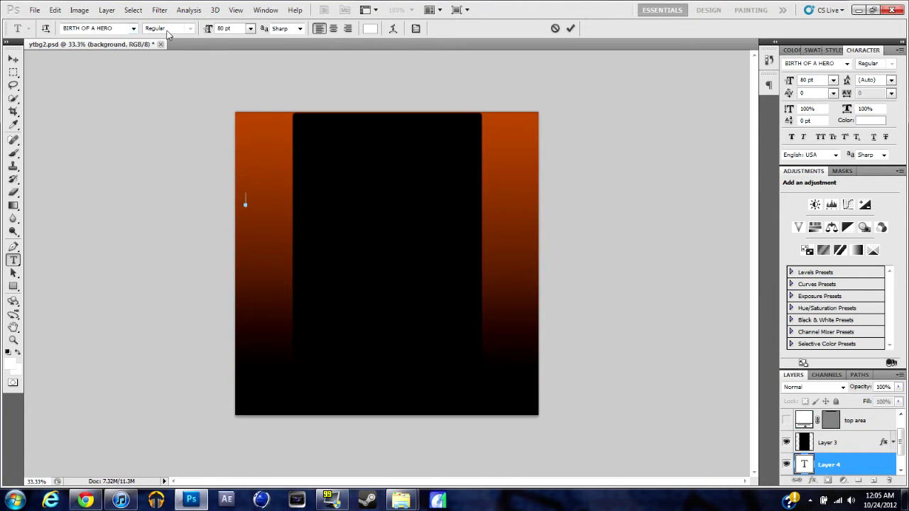
click(132, 28)
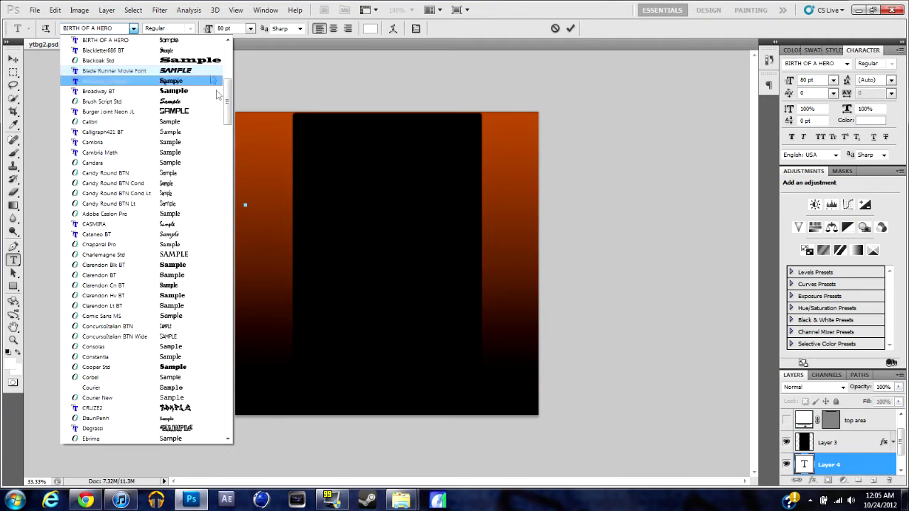
drag(226, 98, 222, 269)
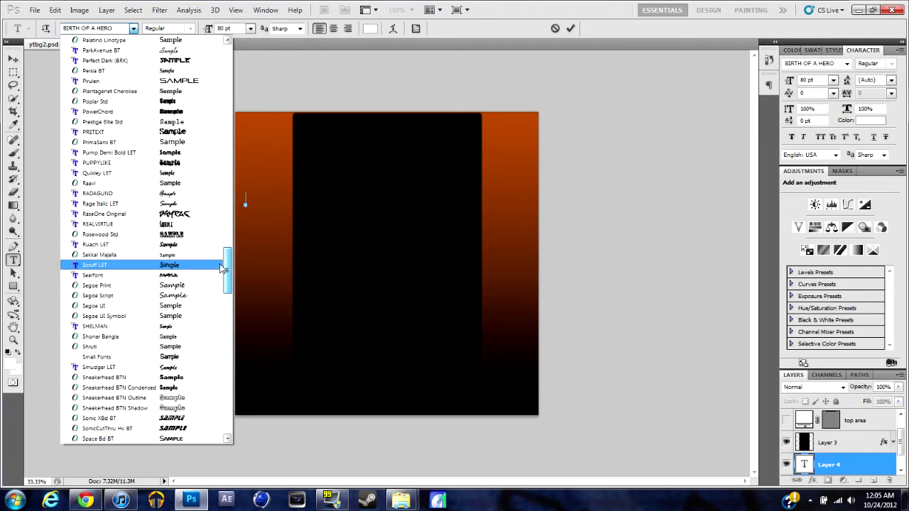
click(184, 214)
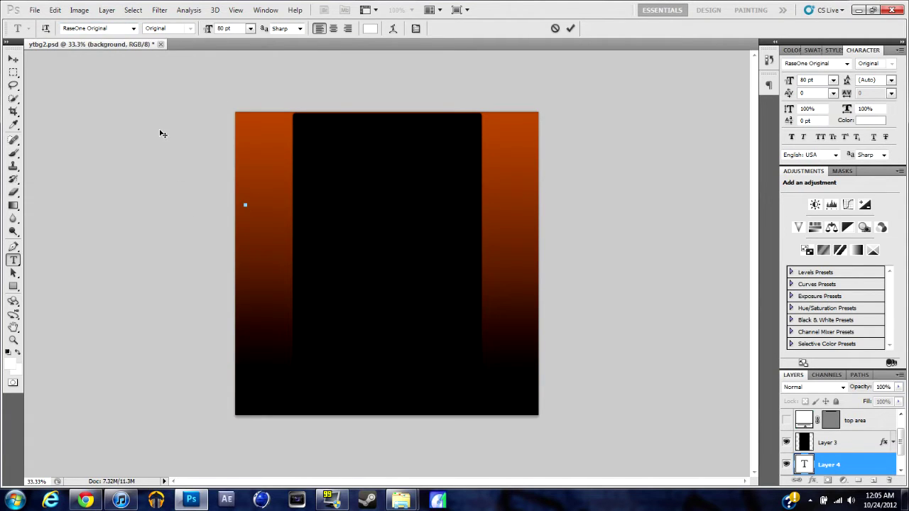
Try several swatches, including blue, as the text colour and set it back to white
text(RT)
key(BackSpace)
key(BackSpace)
click(815, 51)
click(811, 59)
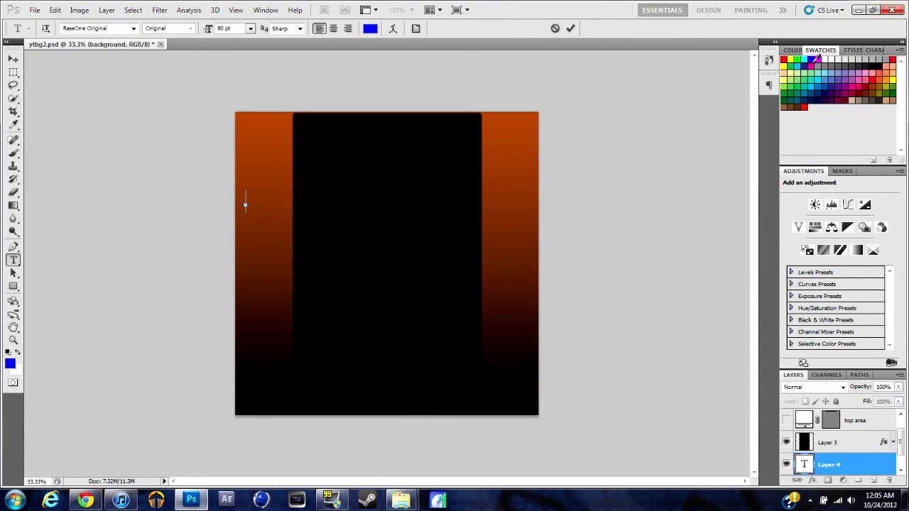
click(784, 60)
click(886, 81)
click(880, 80)
click(881, 61)
click(832, 59)
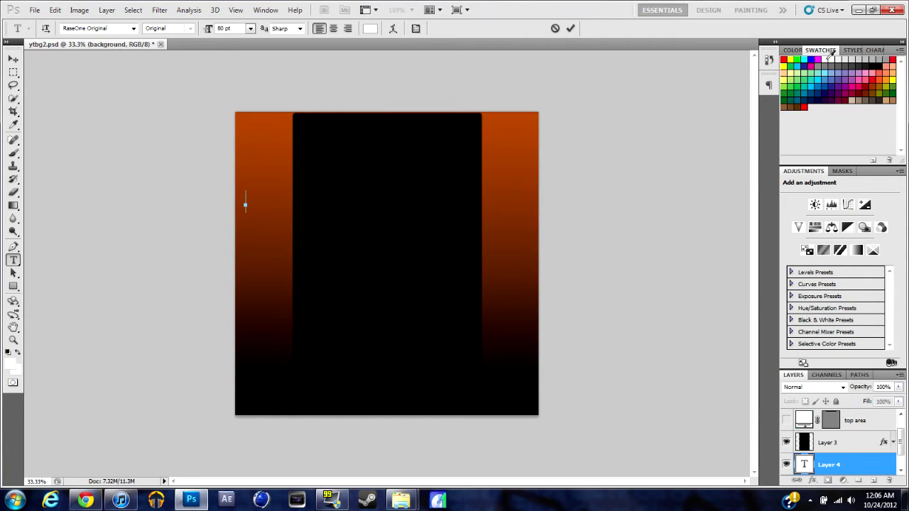
Add the channel owner's nickname as white 80 pt text and move it up to the outer edge of the left orange strip
click(162, 172)
drag(164, 165, 240, 175)
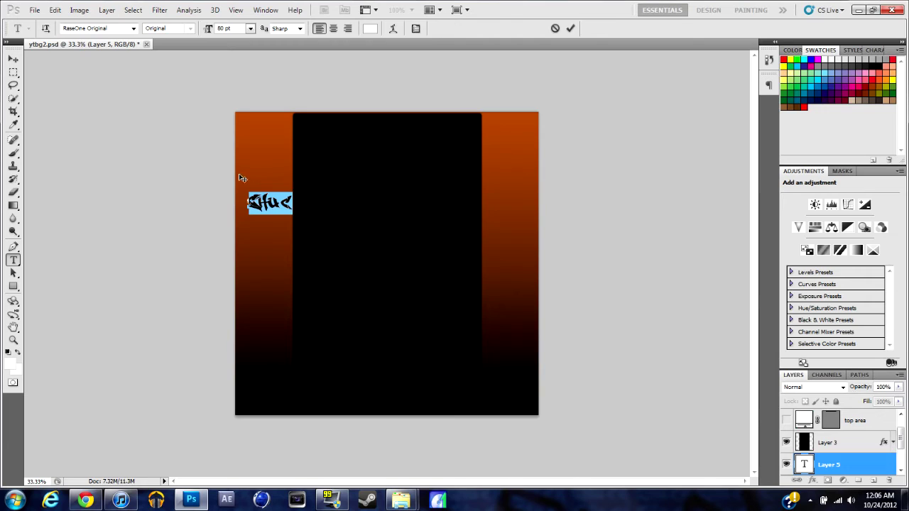
click(287, 200)
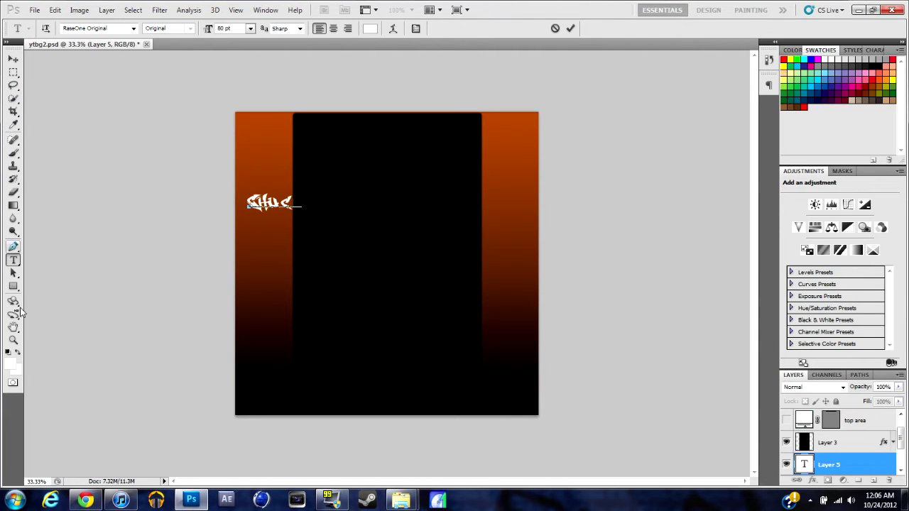
click(13, 340)
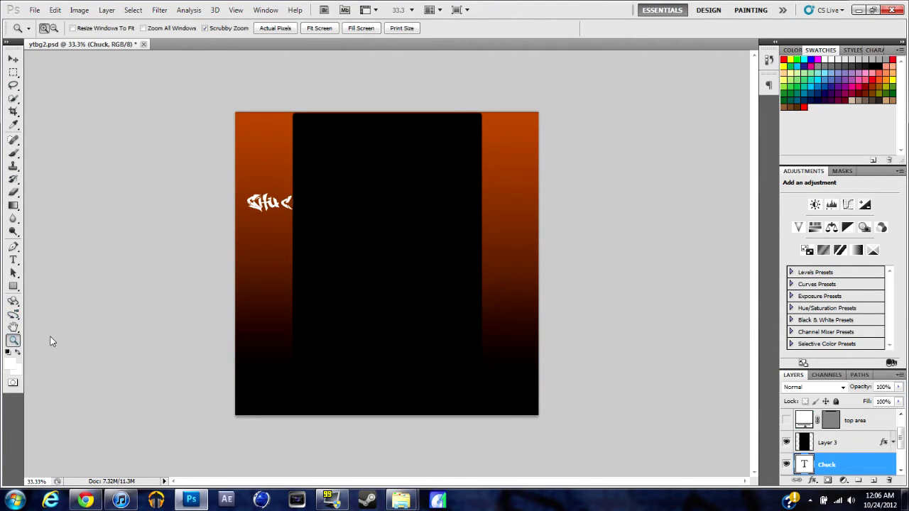
click(159, 315)
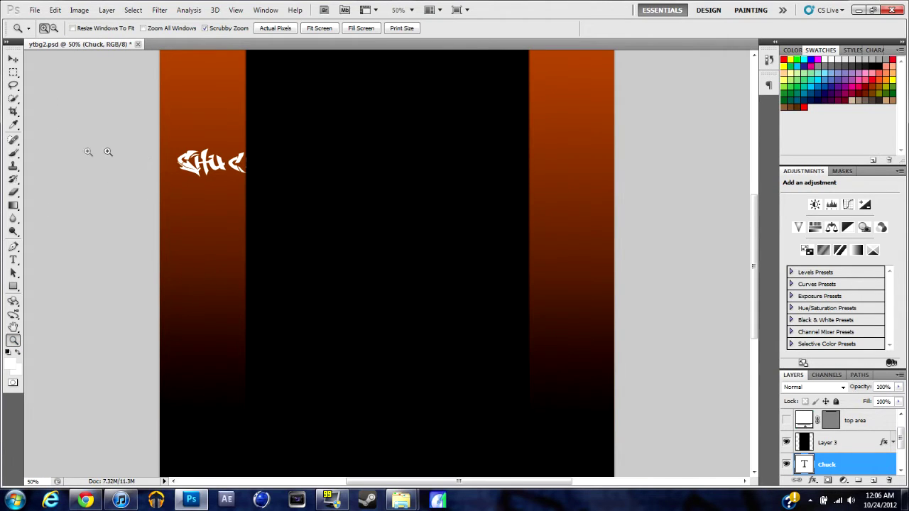
click(13, 59)
drag(205, 167, 183, 133)
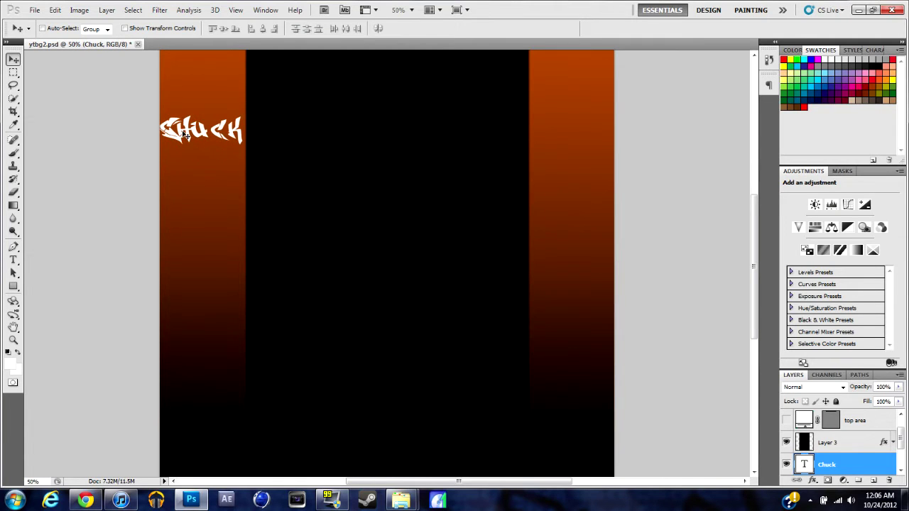
Free-transform the nickname text, rotating it to about -42° and enlarging it to about 135% width and 165% height
key(ctrl+t)
drag(159, 100, 135, 132)
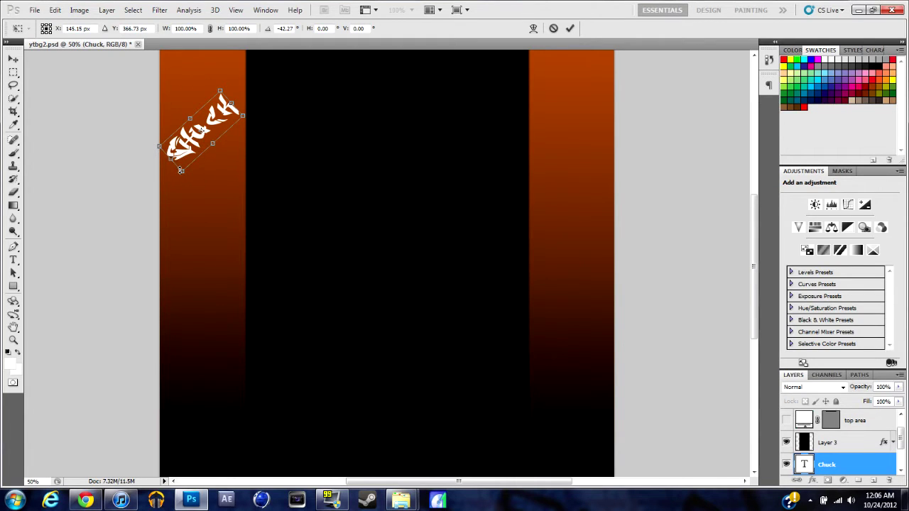
drag(182, 171, 175, 207)
drag(221, 119, 243, 100)
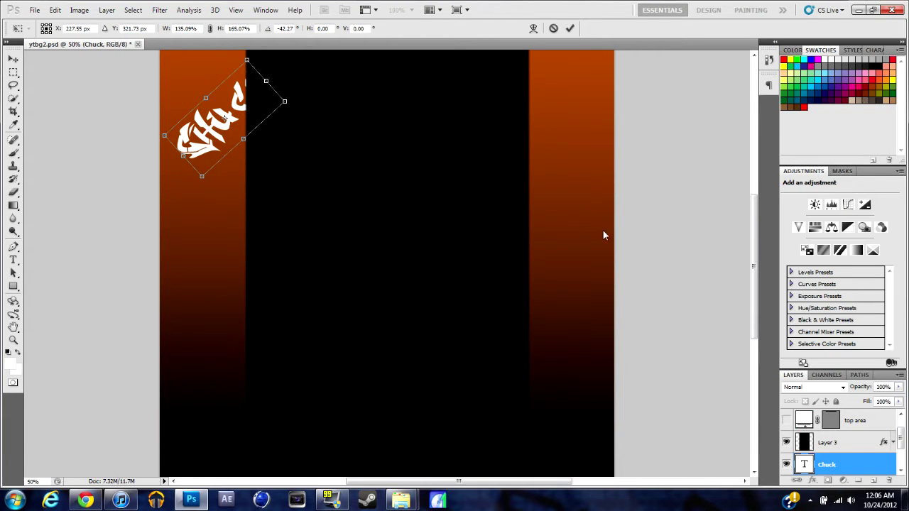
Rotate the nickname text to about -90°, place it beside the black centre panel near the canvas top, and apply the transformation
drag(232, 133, 196, 157)
drag(225, 72, 172, 79)
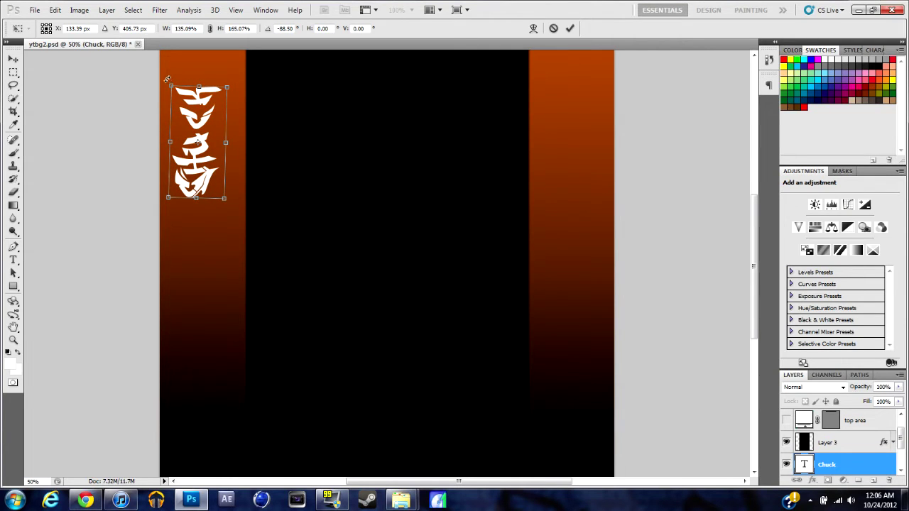
drag(165, 78, 164, 79)
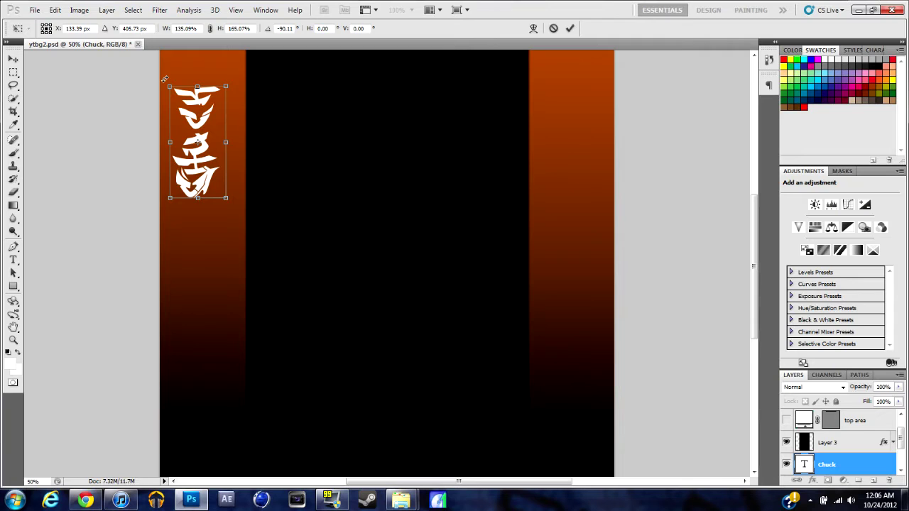
drag(210, 111, 221, 106)
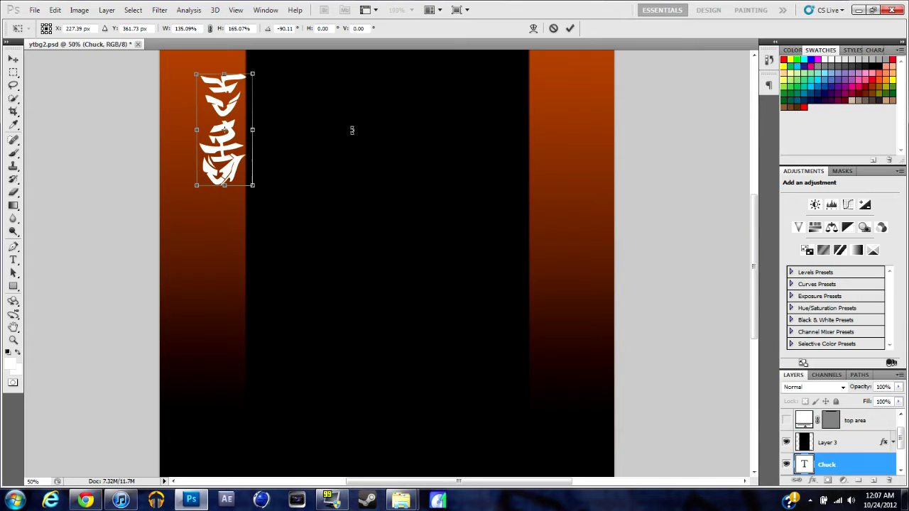
drag(755, 297, 756, 254)
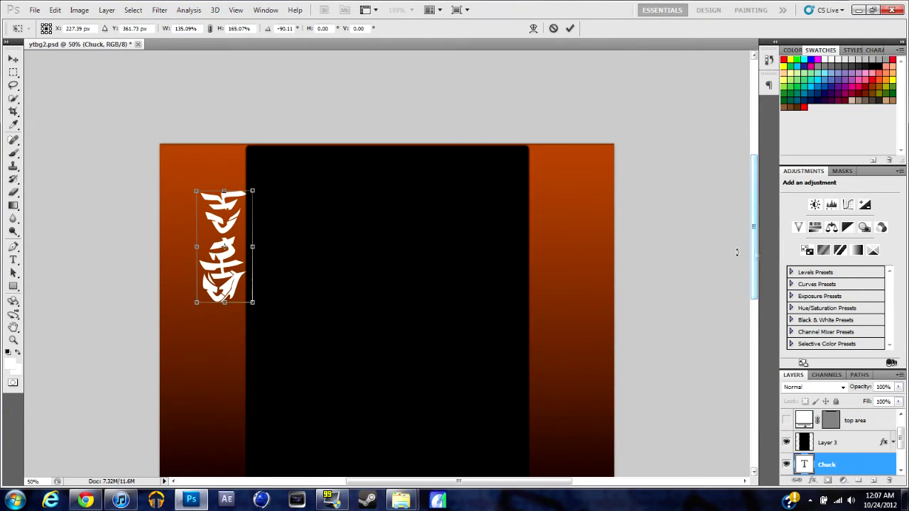
click(33, 11)
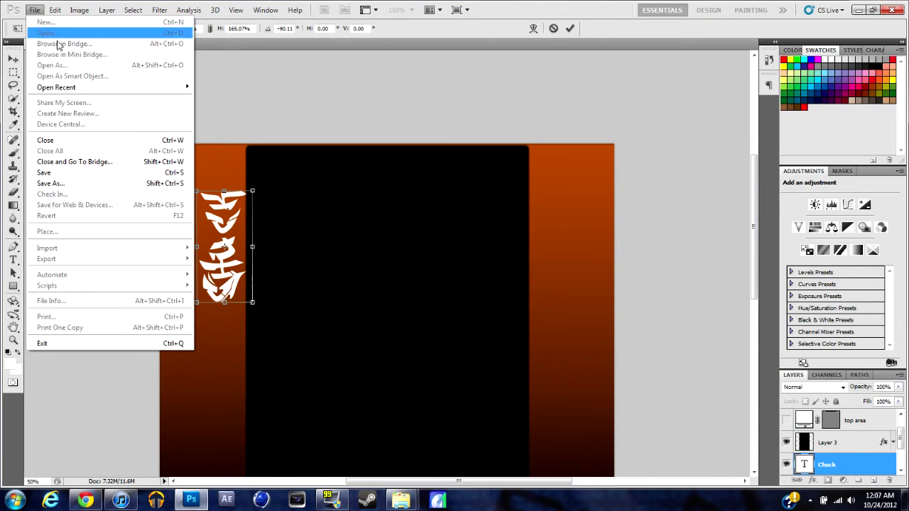
click(32, 13)
click(13, 58)
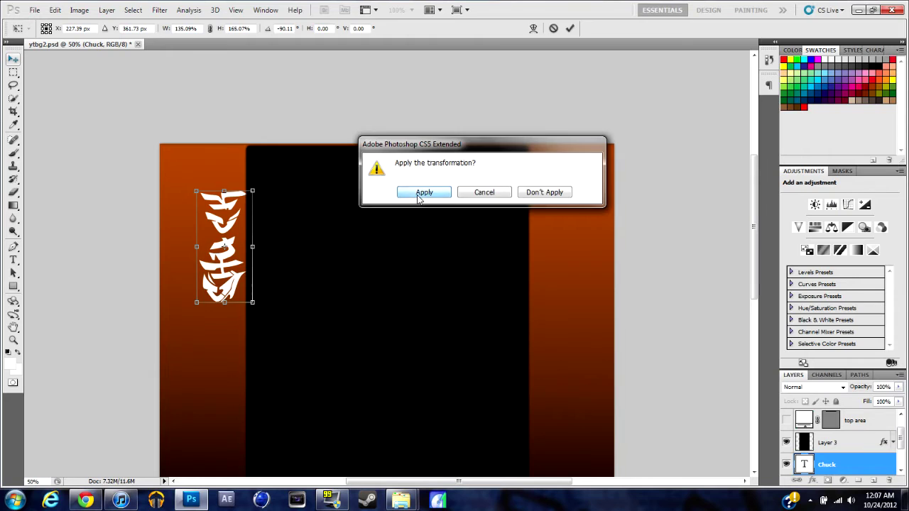
click(420, 199)
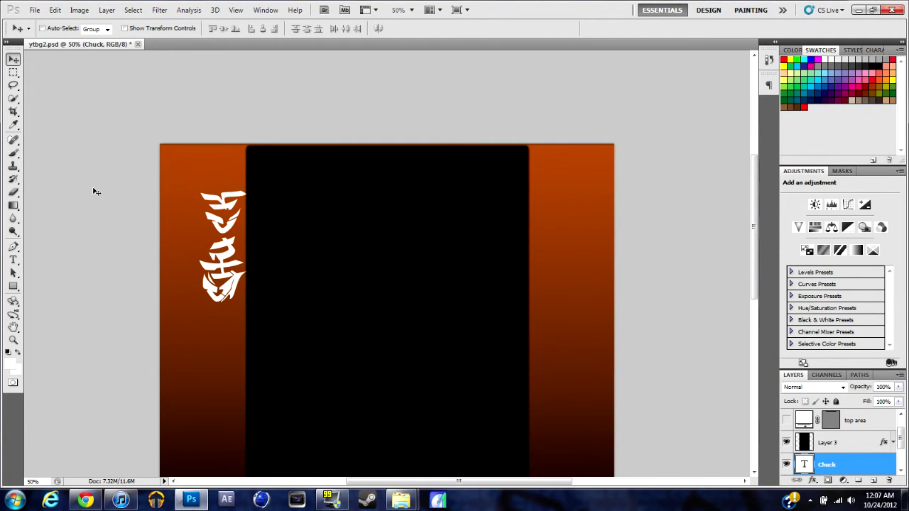
Start opening an existing file and browse to the Pictures library
click(34, 10)
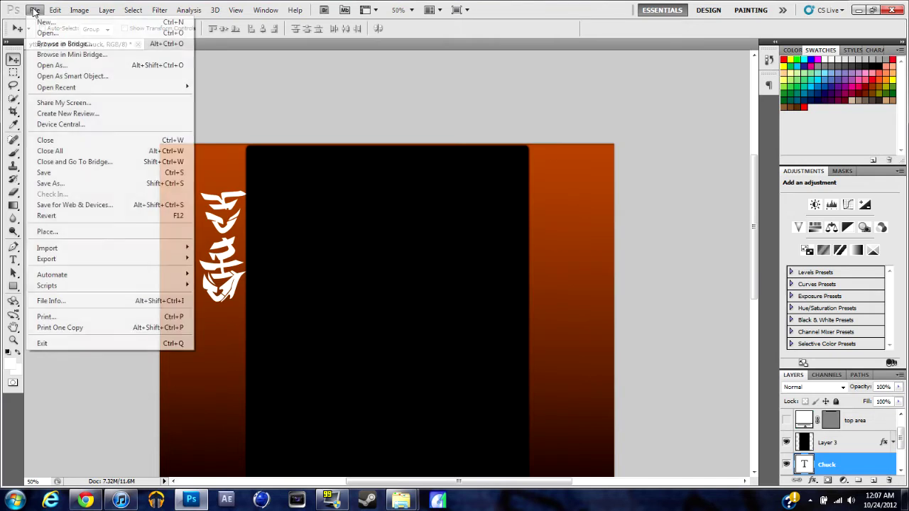
click(46, 27)
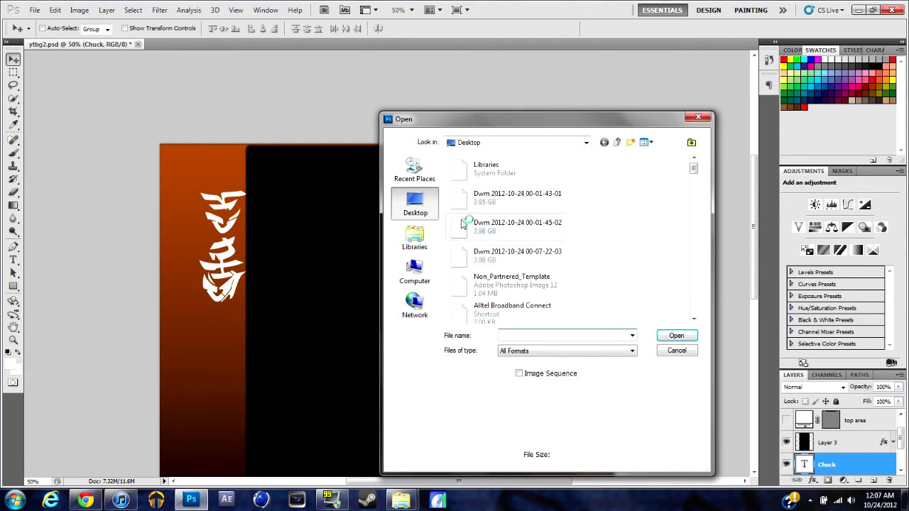
click(415, 238)
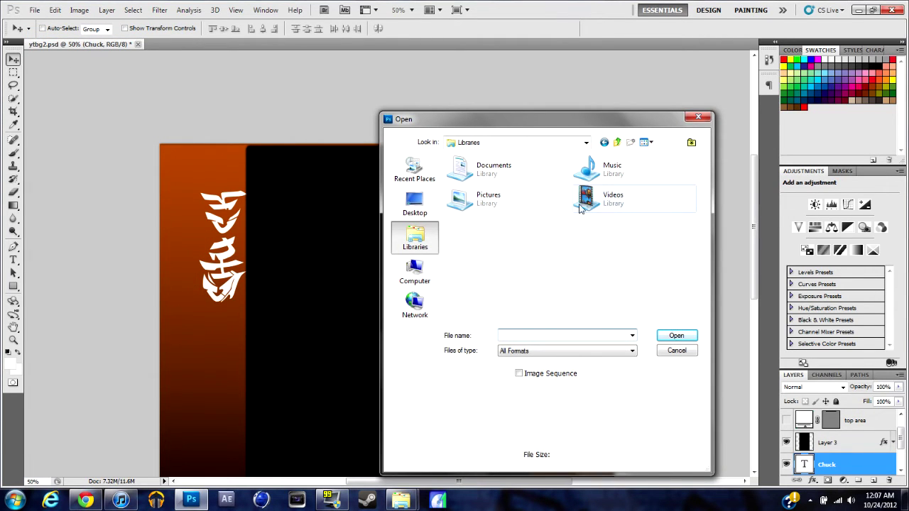
double_click(501, 201)
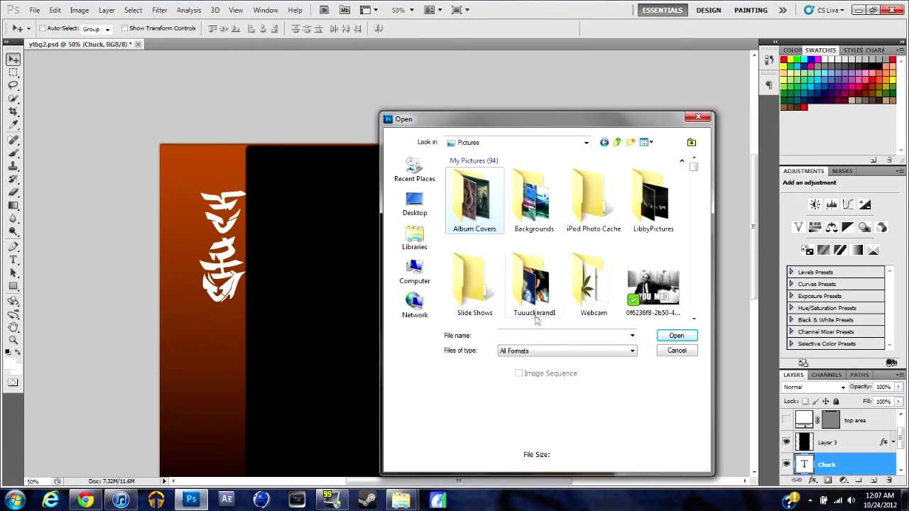
Try "optical f" as the name of the file to open, and clear it
click(538, 336)
text(a)
key(BackSpace)
text(optical f)
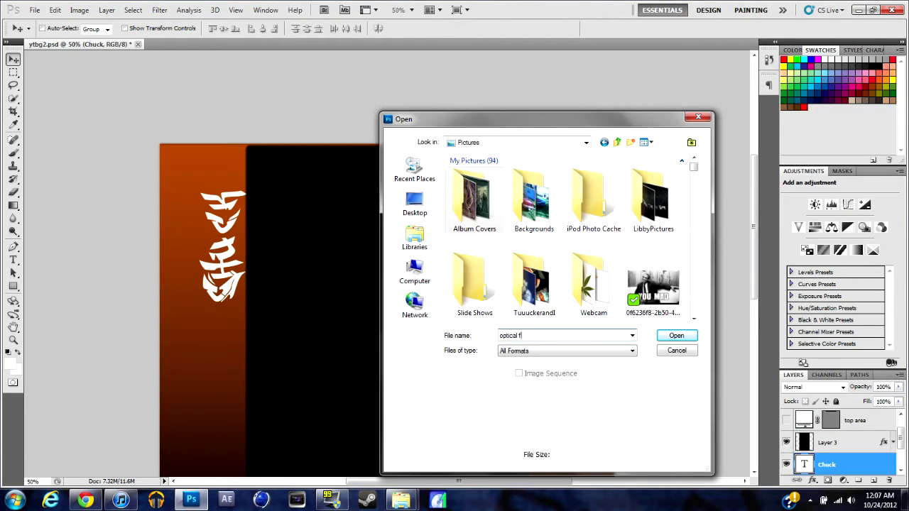
key(BackSpace)
key(BackSpace)
key(BackSpace)
key(BackSpace)
key(BackSpace)
key(BackSpace)
key(BackSpace)
Look for the optical flare images in the Pictures library, on the Desktop and in Libraries
mouse_move(693, 169)
mouse_down()
mouse_move(693, 195)
mouse_move(693, 178)
mouse_up()
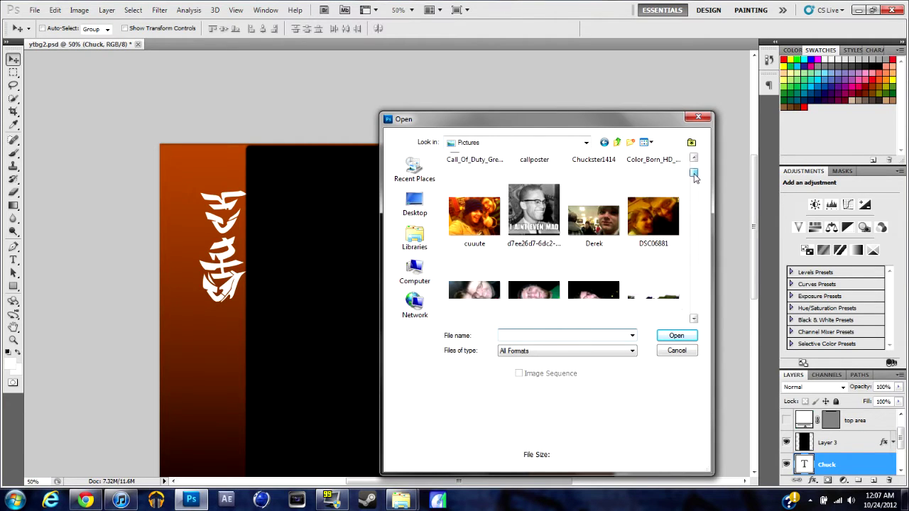
click(415, 204)
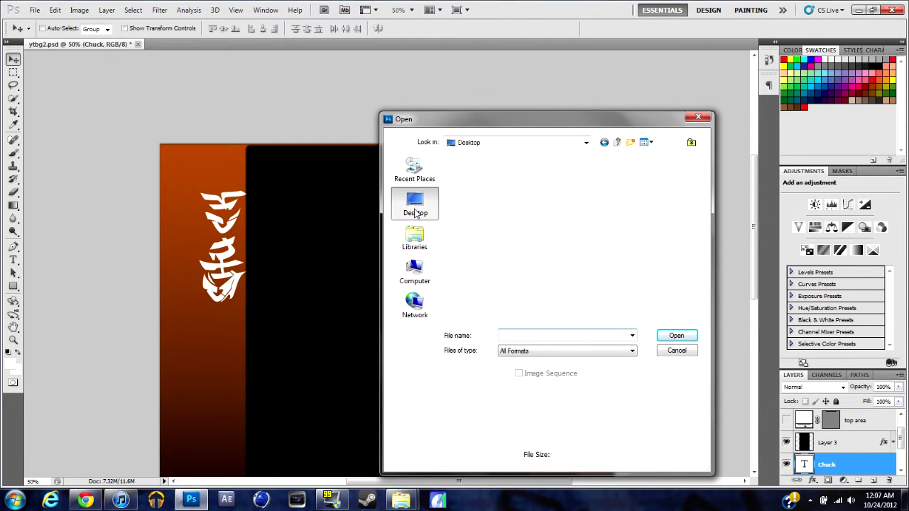
click(494, 145)
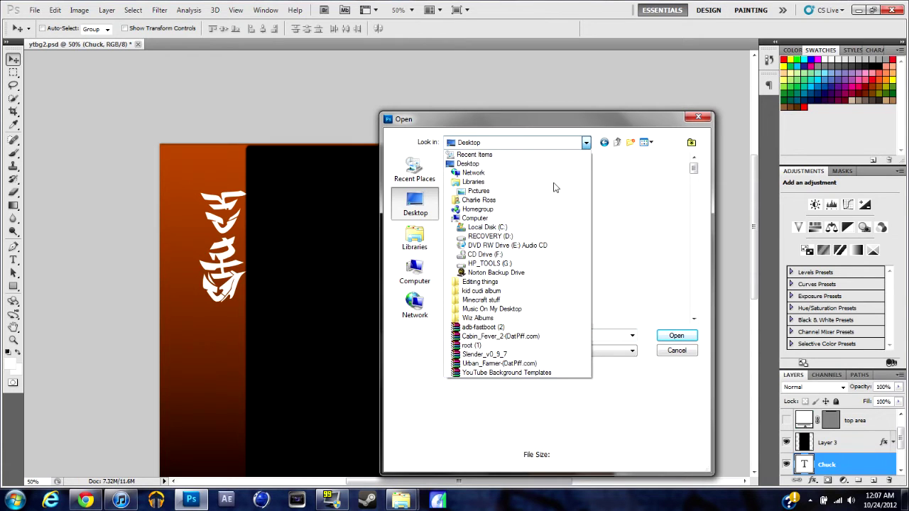
click(433, 452)
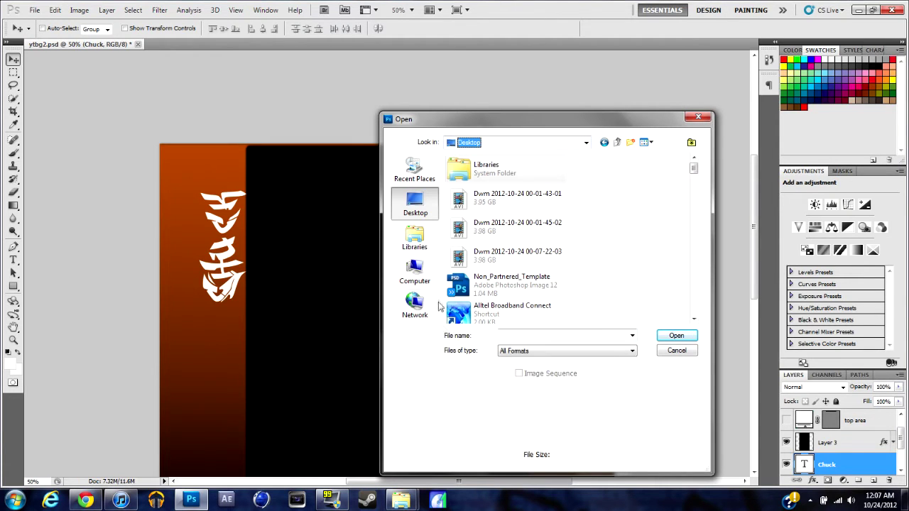
click(515, 145)
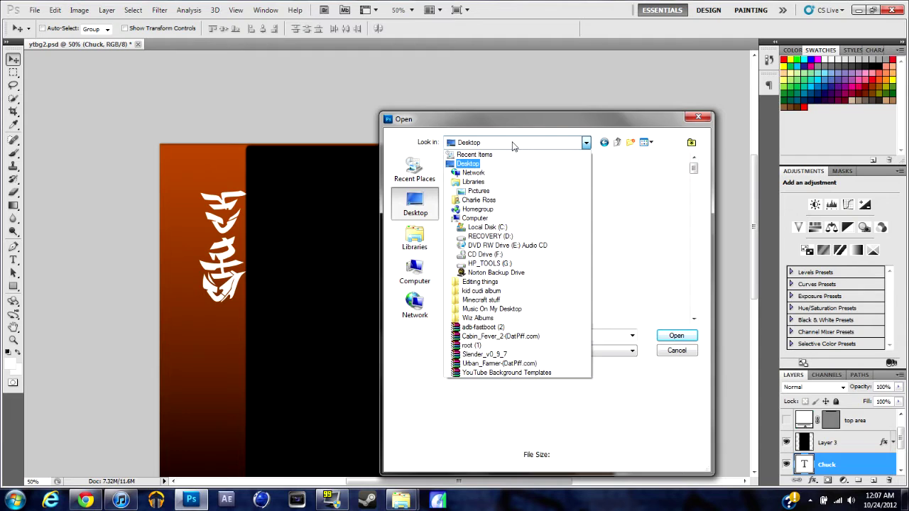
click(514, 142)
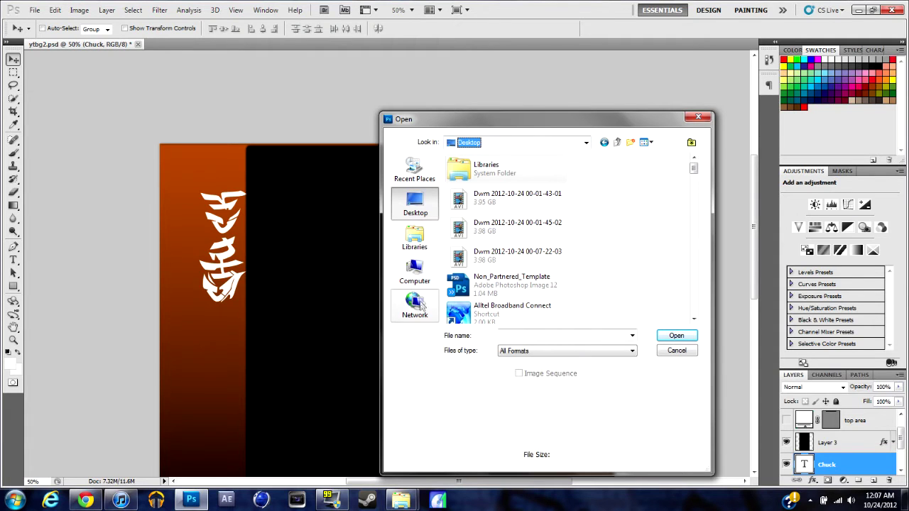
click(416, 206)
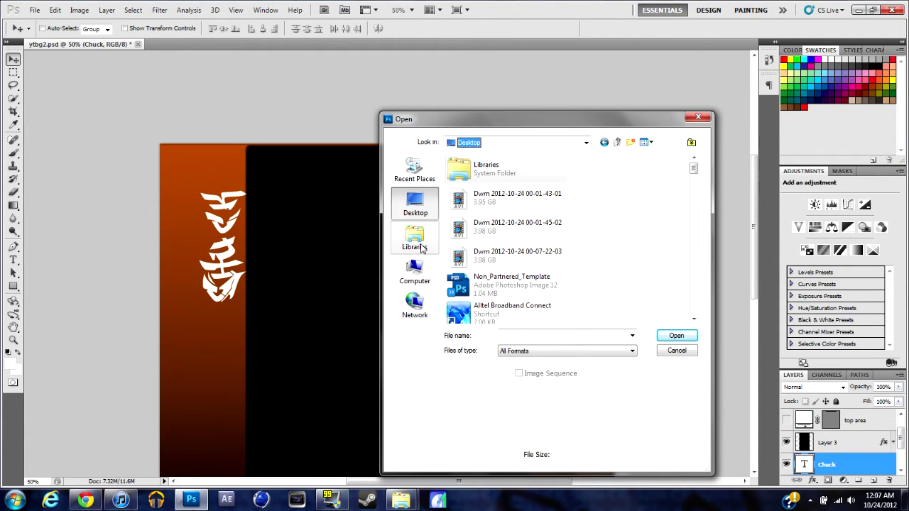
click(422, 247)
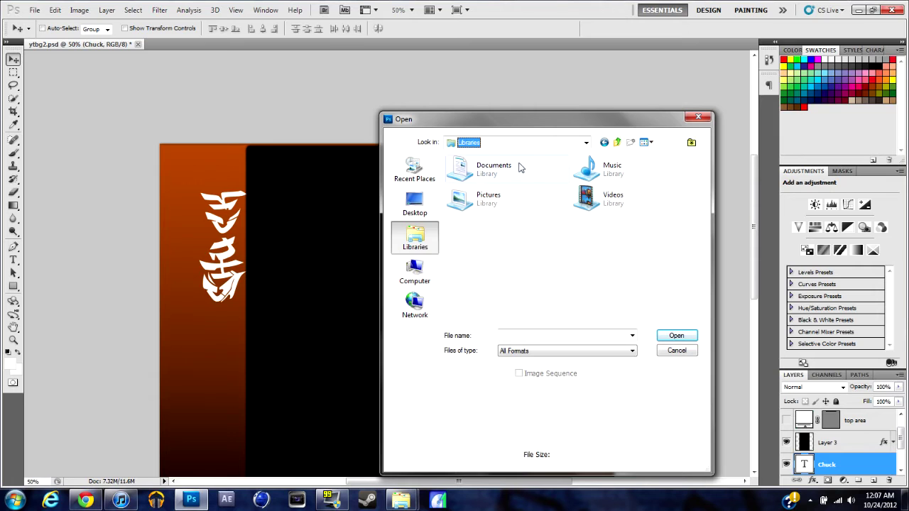
Browse the files in the Documents library for the optical flare image
double_click(520, 166)
key(Down)
key(Down)
key(Down)
key(Down)
key(Down)
key(Down)
key(Down)
key(Down)
key(Down)
key(Down)
key(Down)
key(Down)
key(Down)
key(Down)
key(Down)
key(Down)
key(Down)
key(Down)
key(Down)
key(Down)
key(Down)
key(Down)
key(Down)
key(Down)
key(Down)
key(Down)
key(Down)
key(Down)
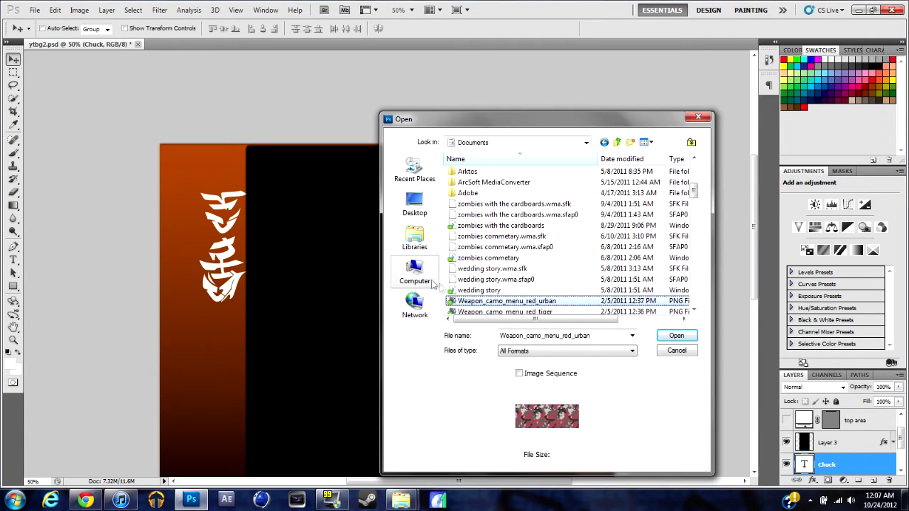
Return to the Desktop location and clear the name of the file to open
click(416, 278)
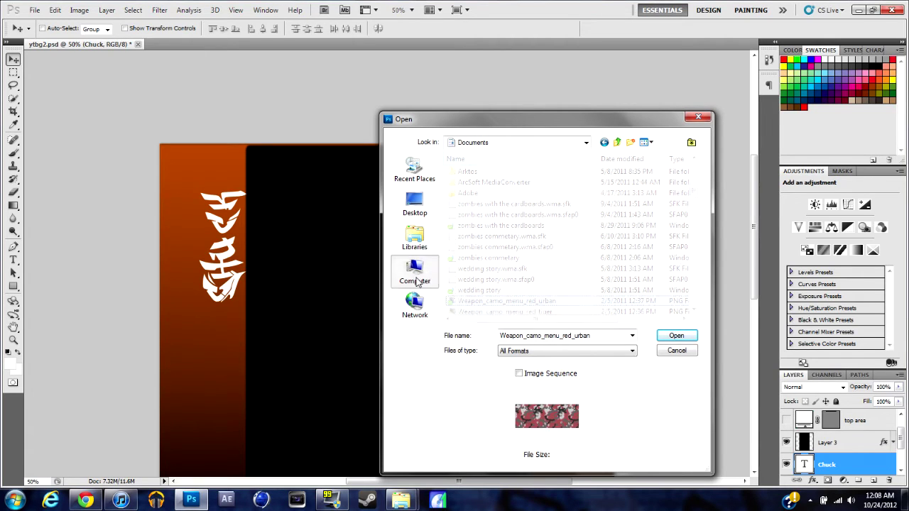
click(415, 238)
click(411, 204)
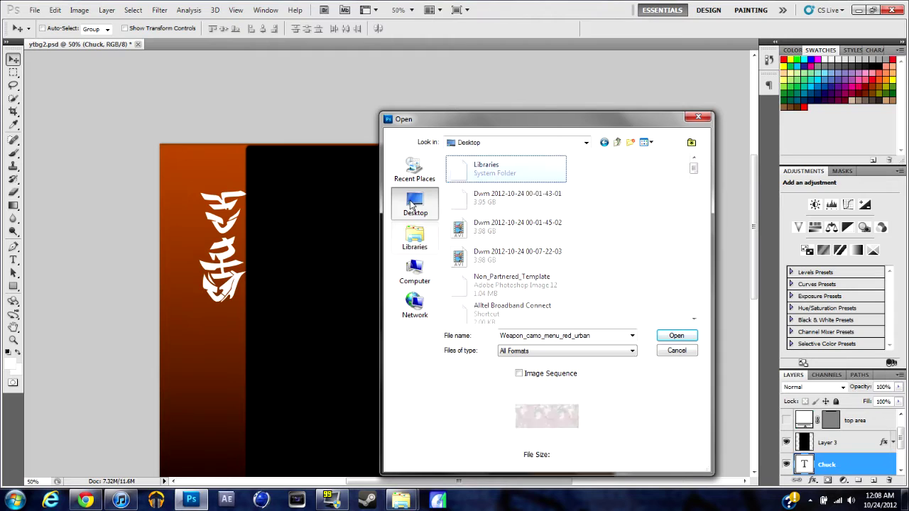
double_click(546, 335)
key(BackSpace)
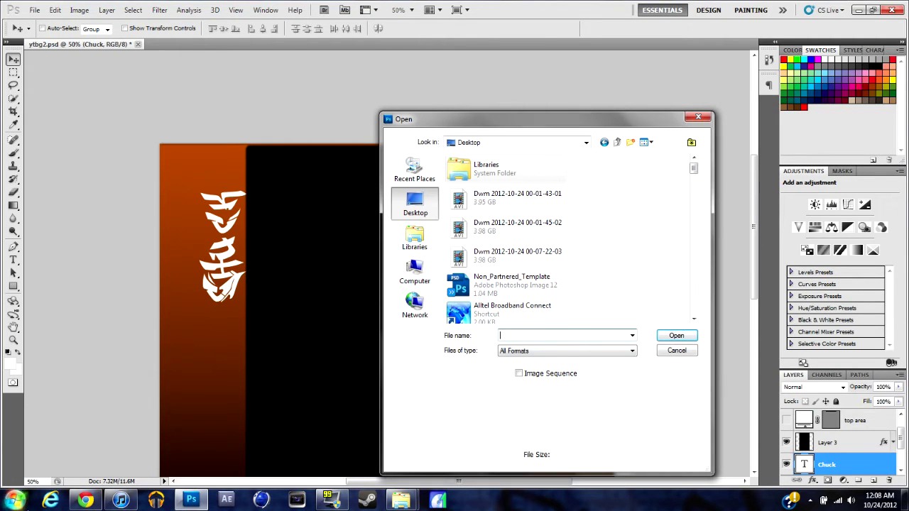
Search the computer for "8,000 pack" and bring up the 8,000 GFX Pack =D folder in Windows Explorer
click(15, 500)
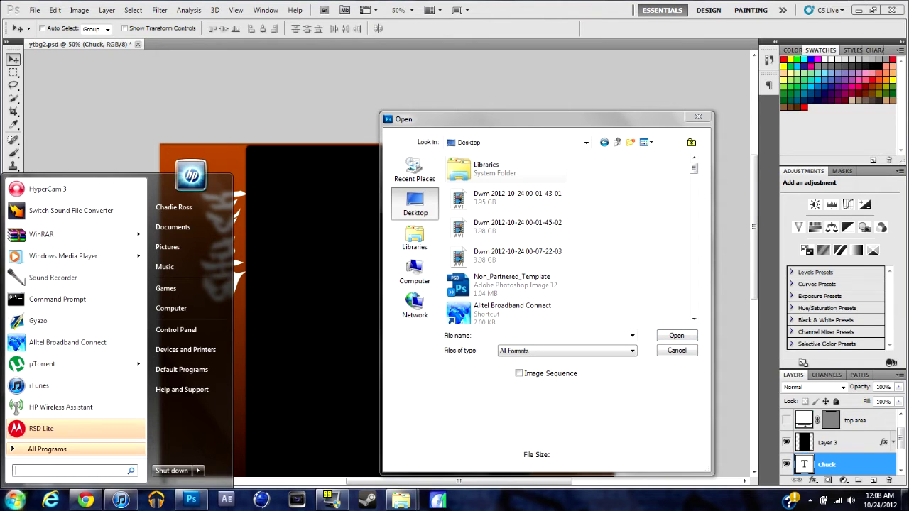
text(8,000 pack)
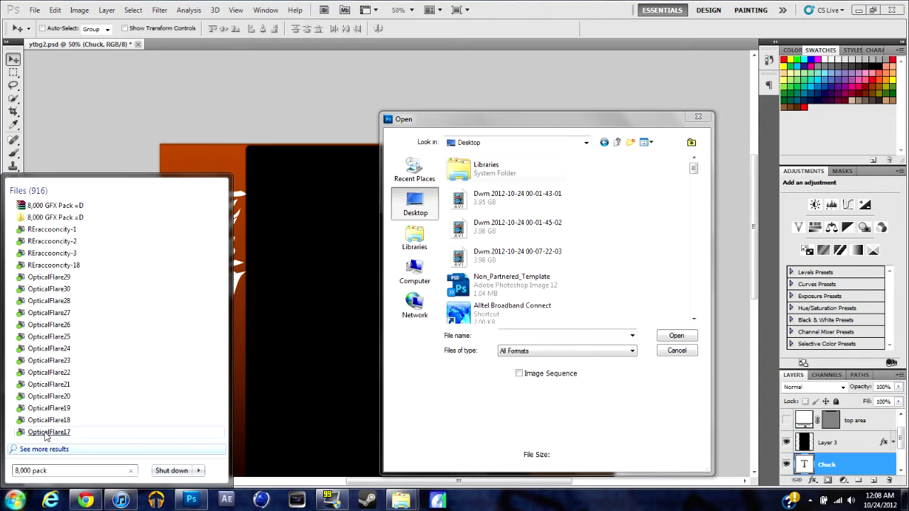
click(66, 218)
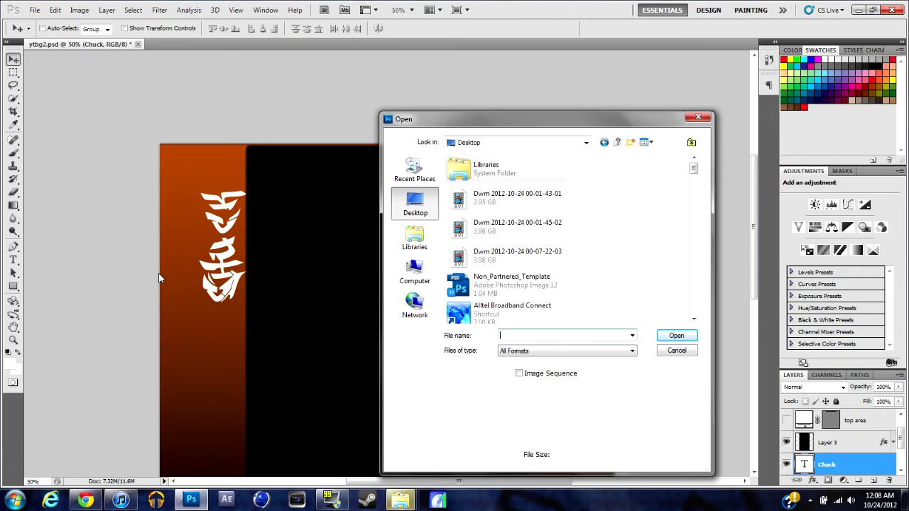
click(400, 501)
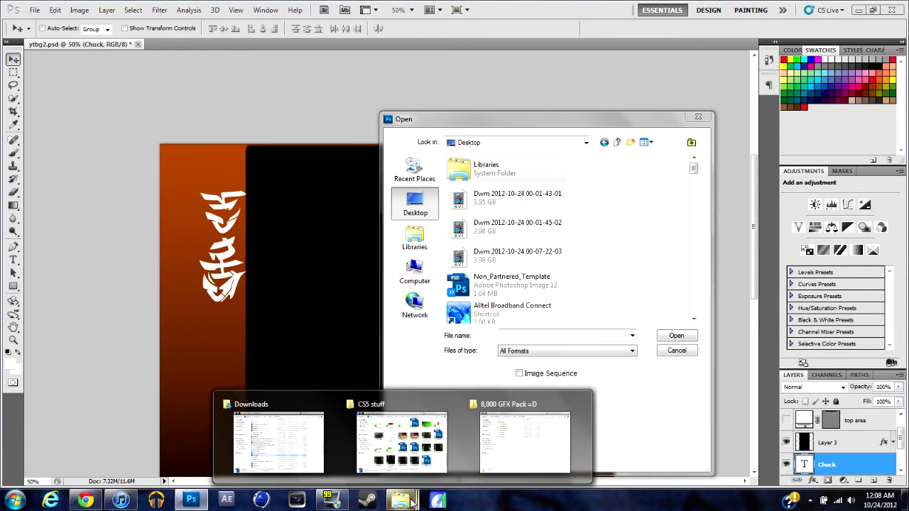
click(499, 434)
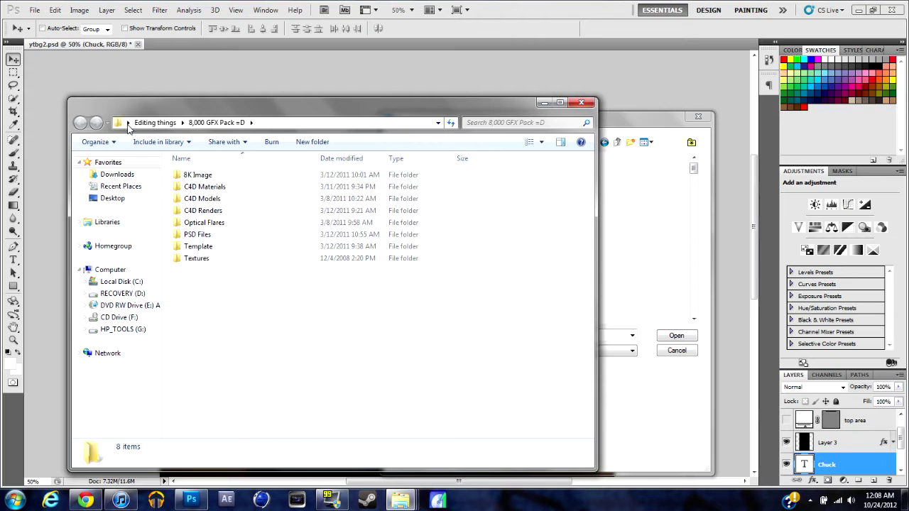
Go up to the Editing things folder, check its full path, and minimize the Explorer window
click(156, 124)
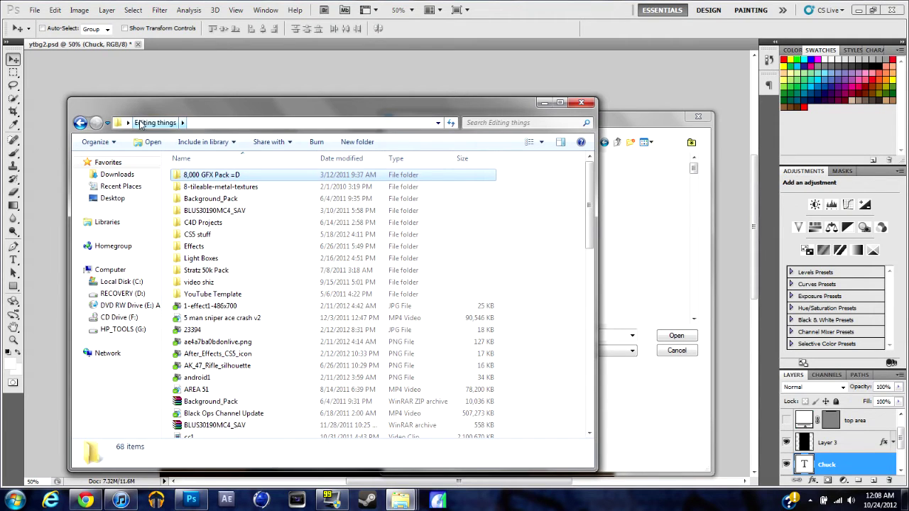
click(123, 124)
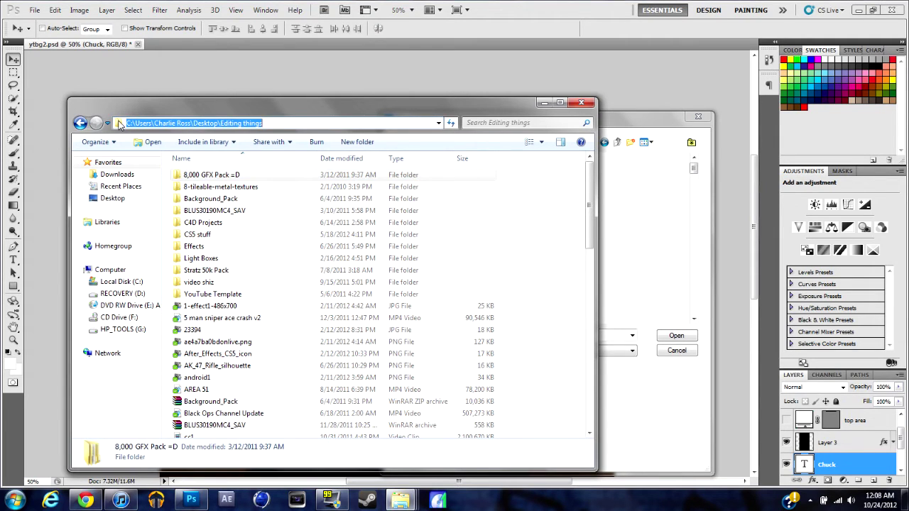
click(539, 103)
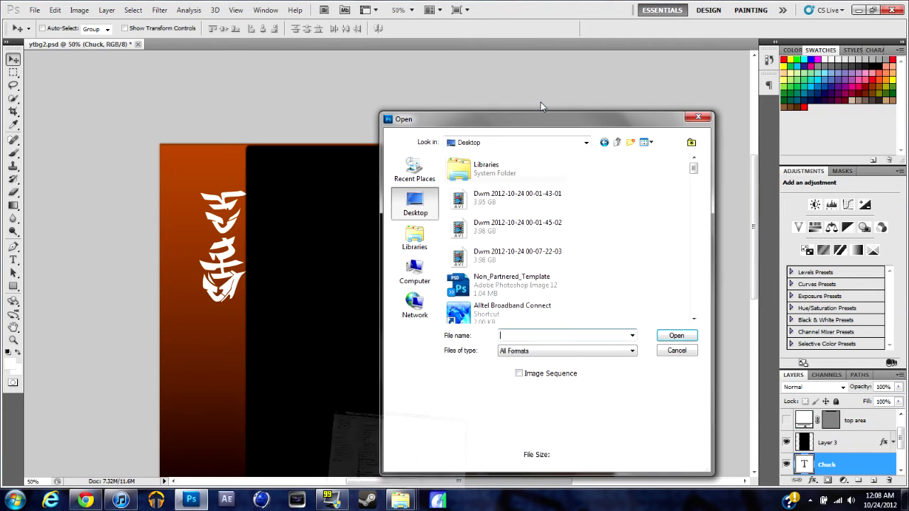
Open the image Flare (21) from the Optical Flares folder of 8,000 GFX Pack =D inside Editing things
text(ed)
click(543, 346)
click(687, 341)
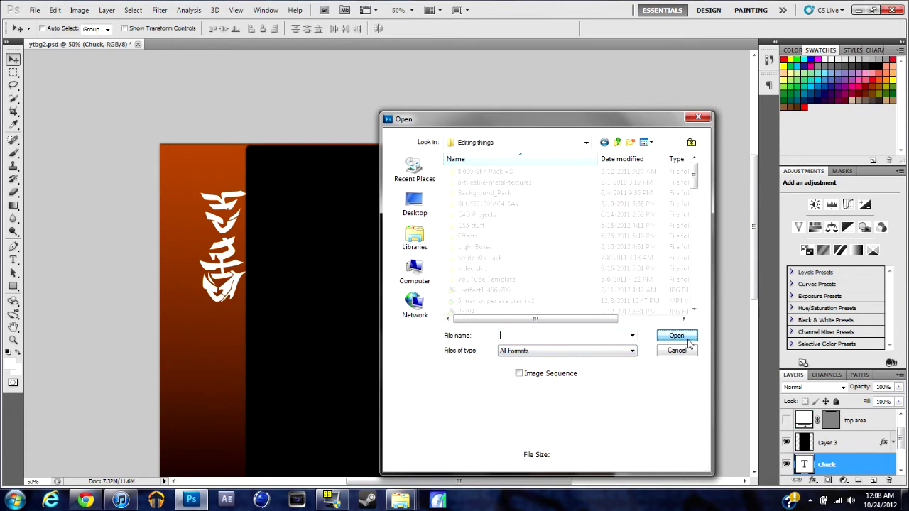
double_click(472, 174)
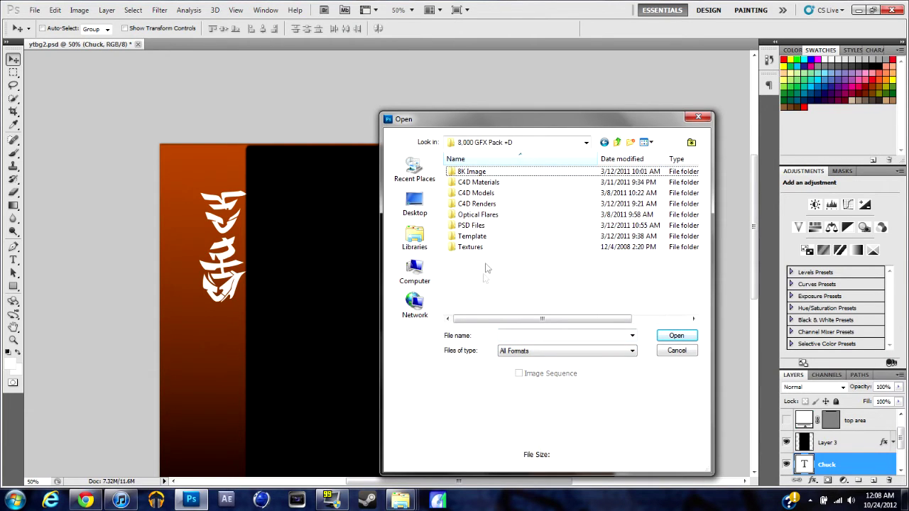
double_click(479, 215)
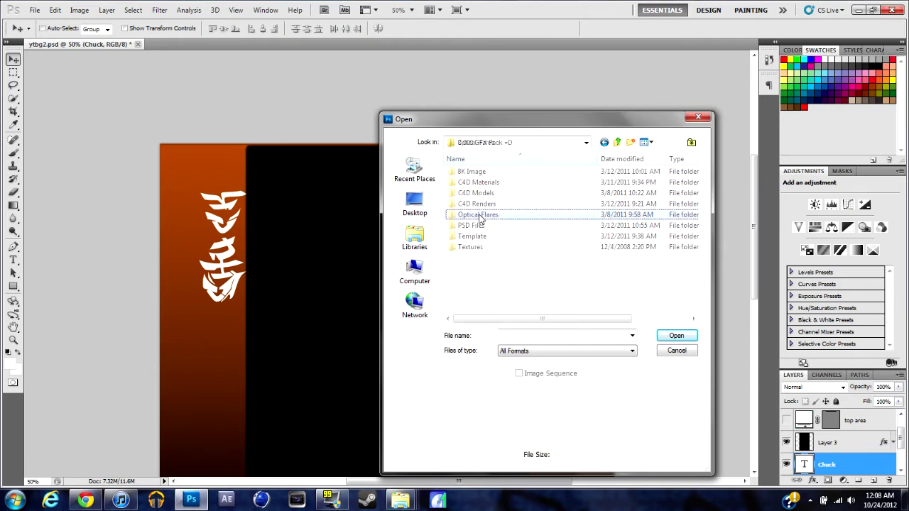
drag(694, 167, 695, 219)
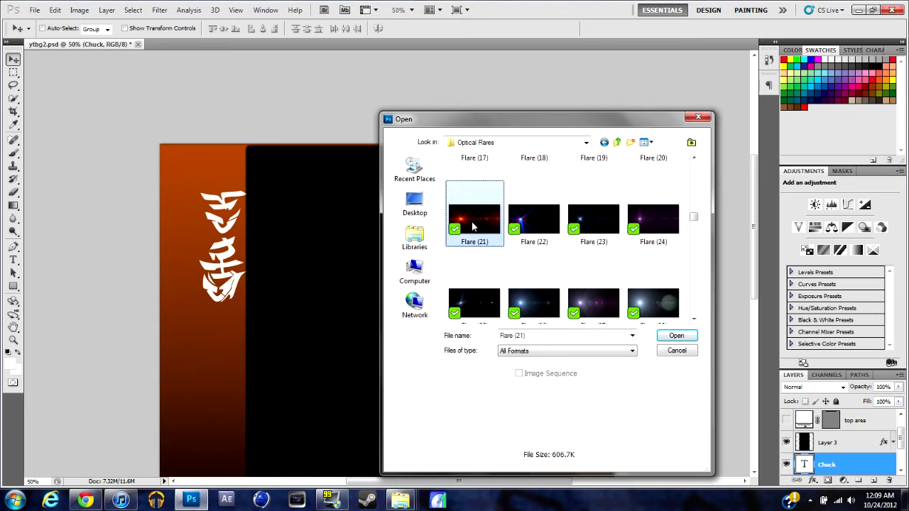
double_click(472, 226)
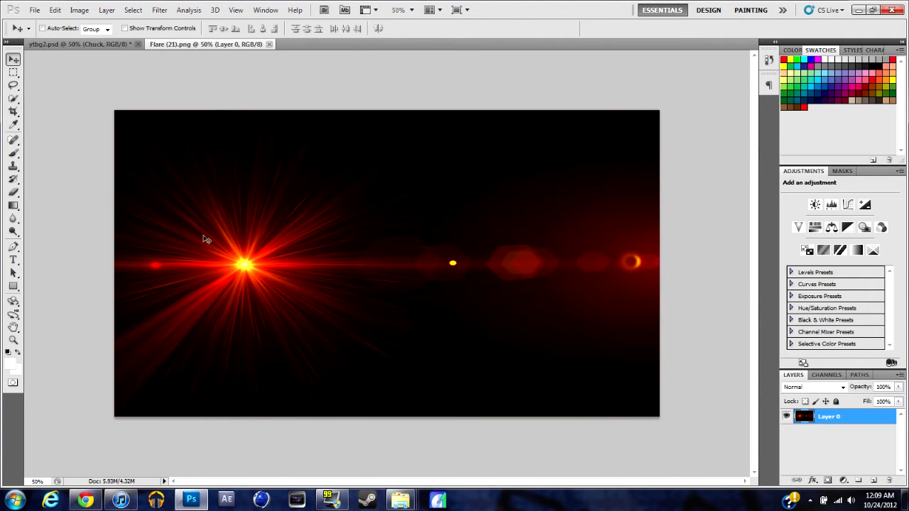
Select the whole flare image and move it into the ytbg2.psd document
click(13, 72)
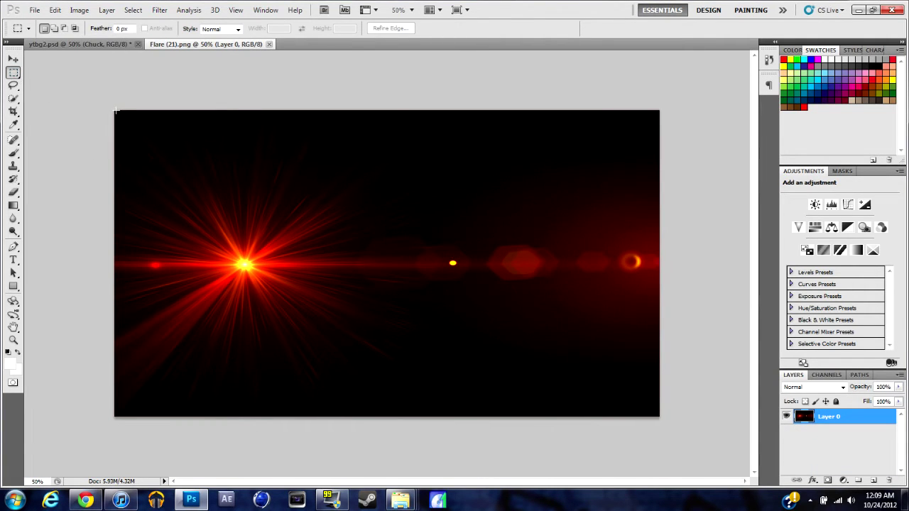
drag(268, 217, 682, 457)
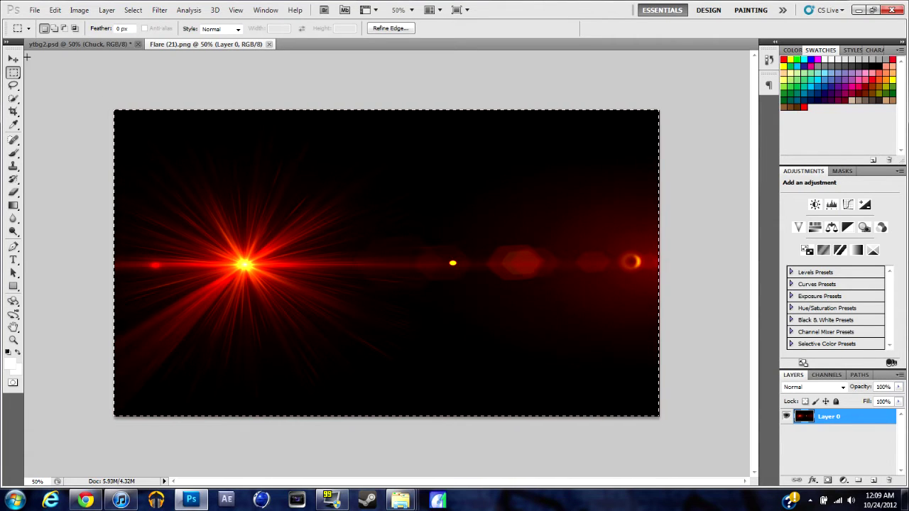
key(v)
drag(226, 189, 290, 263)
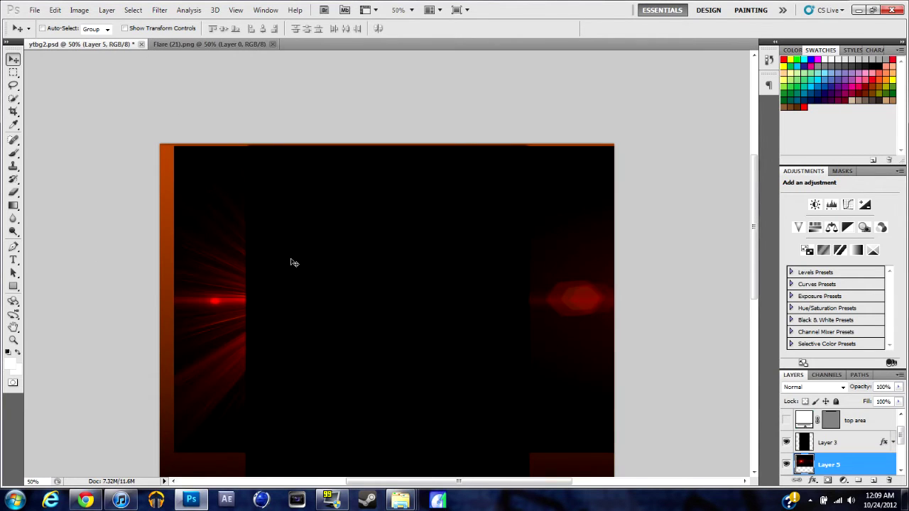
Place the flare layer above Layer 3 and set its blend mode to Screen
drag(844, 465, 838, 432)
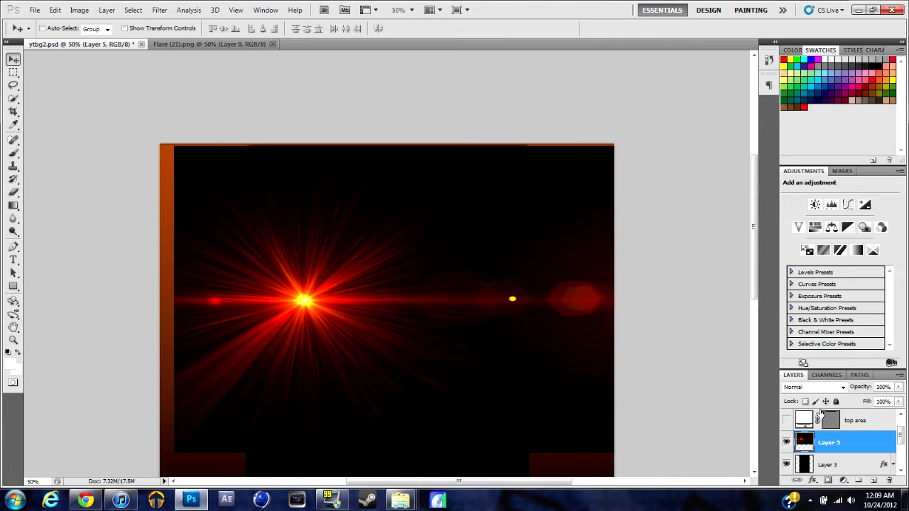
click(842, 388)
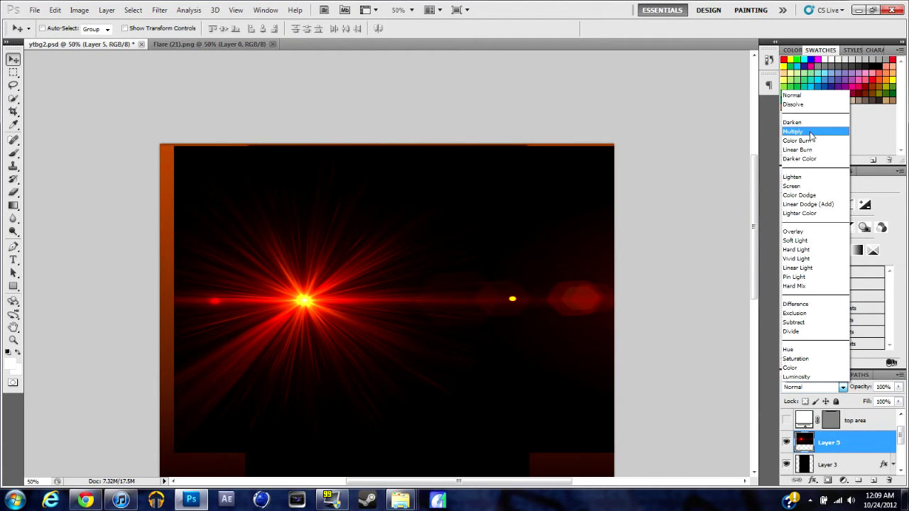
click(806, 185)
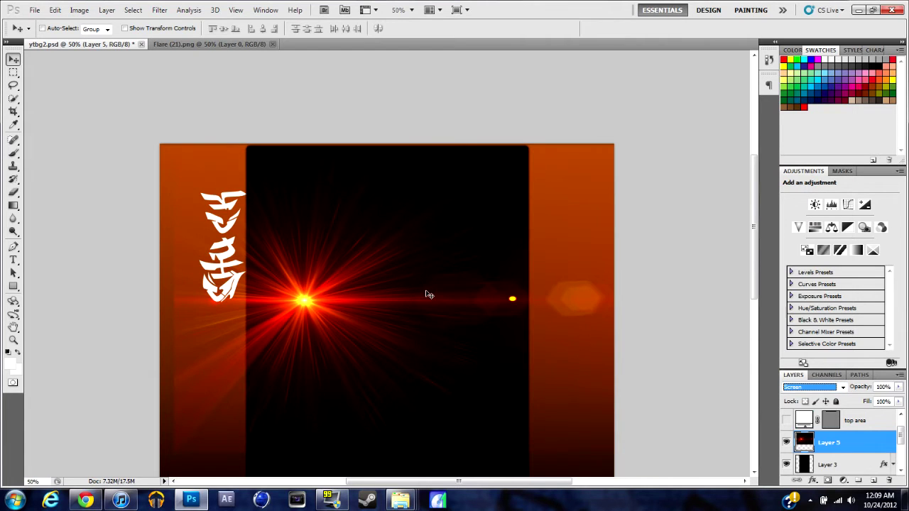
Free-transform the flare layer, rotating it to about -91° so the flare runs vertically
drag(338, 293, 393, 313)
key(ctrl+t)
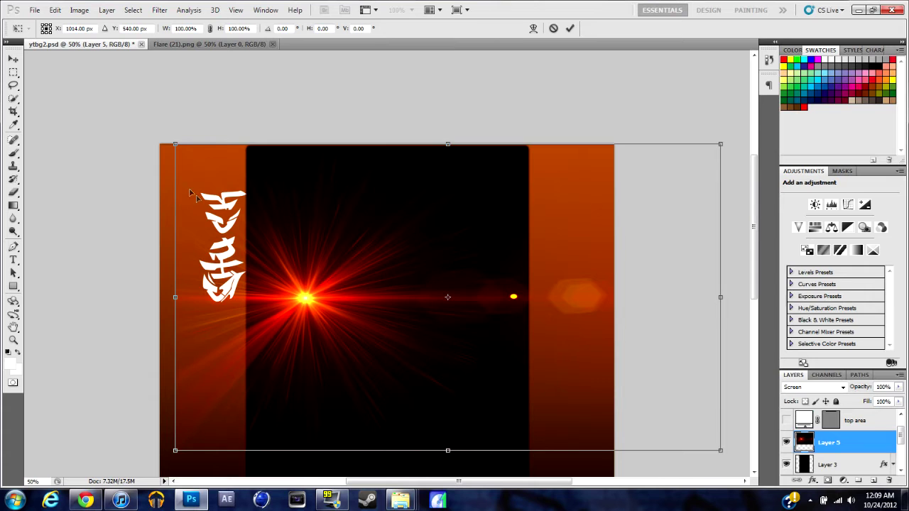
drag(164, 124, 334, 477)
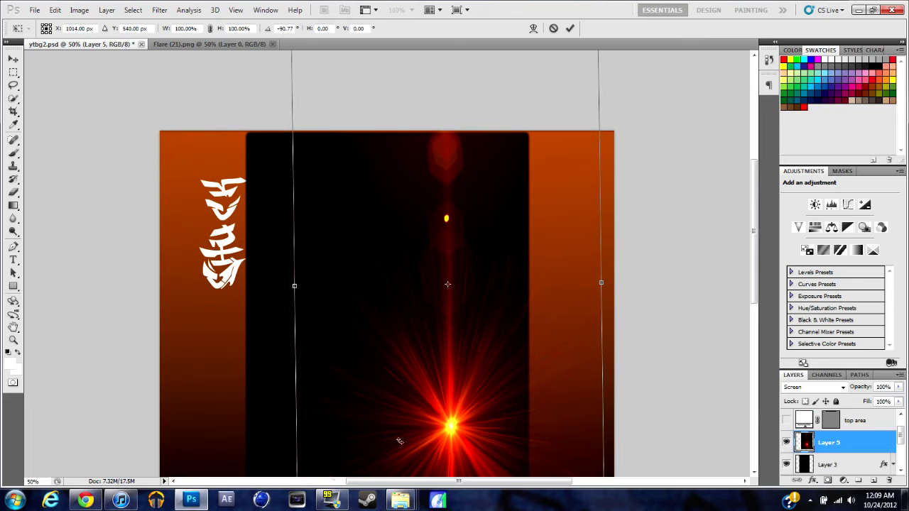
Scale the flare to about 43% width and 31% height, place it along the nickname's right edge, and apply the transformation
drag(332, 270, 284, 472)
drag(130, 103, 342, 414)
drag(399, 453, 238, 122)
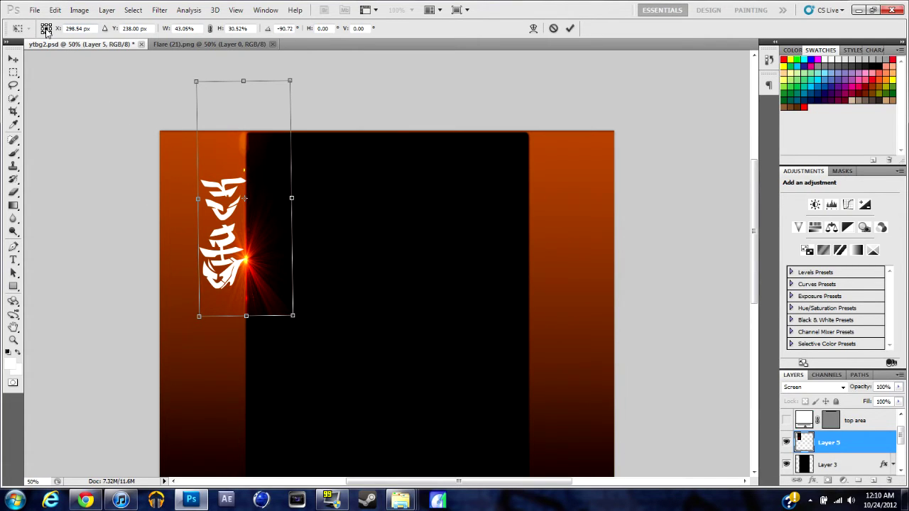
click(12, 58)
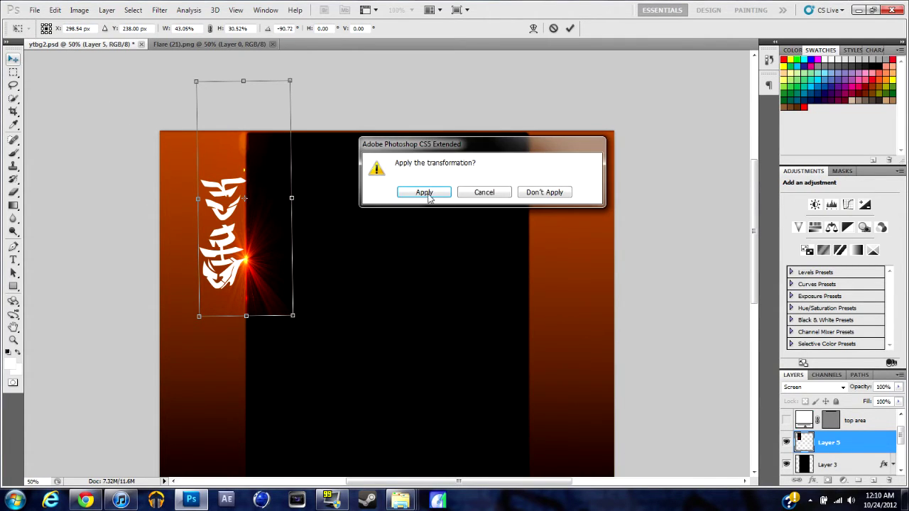
click(426, 195)
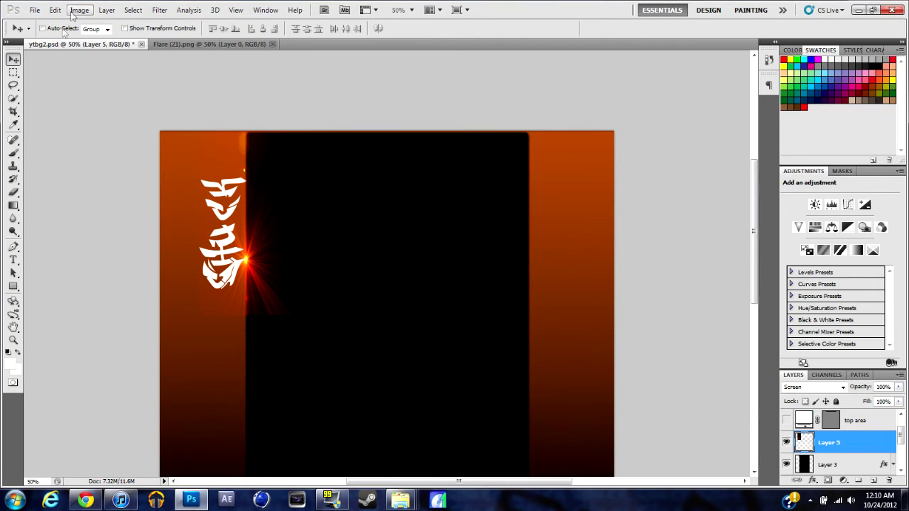
Erase the flare layer's hard outer edges with a soft eraser brush of 145 px and 0% hardness
click(13, 192)
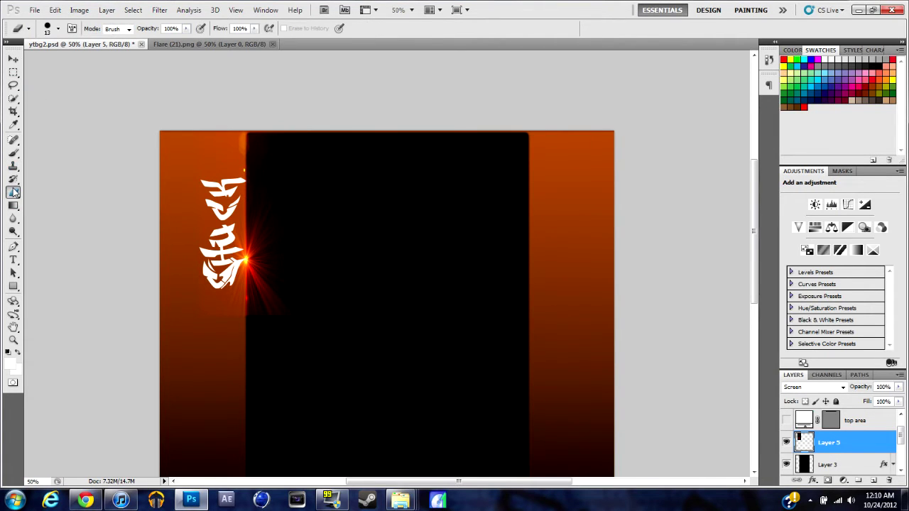
click(58, 28)
mouse_move(81, 60)
mouse_down()
mouse_move(96, 83)
mouse_move(6, 84)
mouse_up()
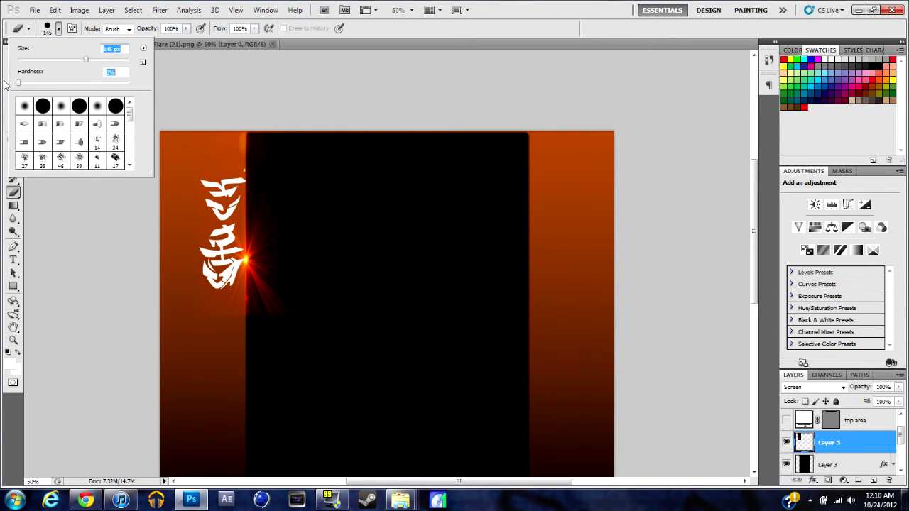
click(310, 313)
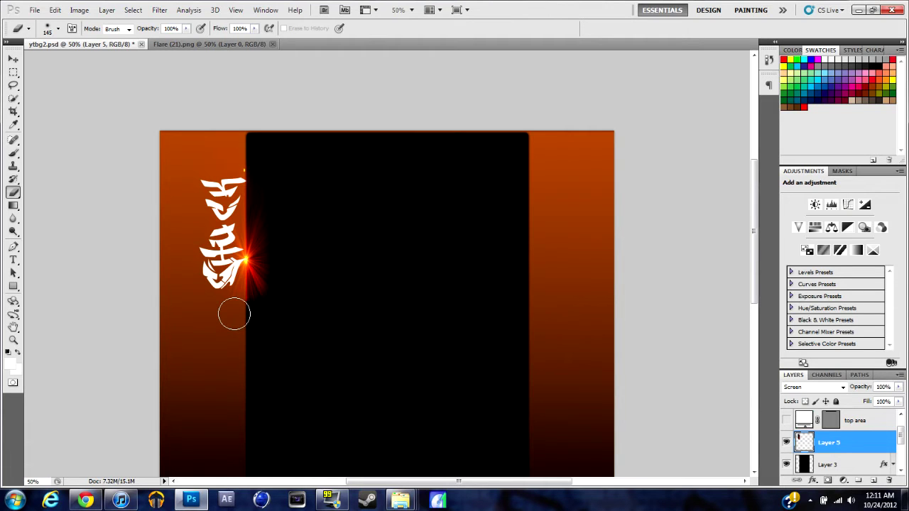
Close the Flare (21).png document and return to ytbg2.psd
click(187, 46)
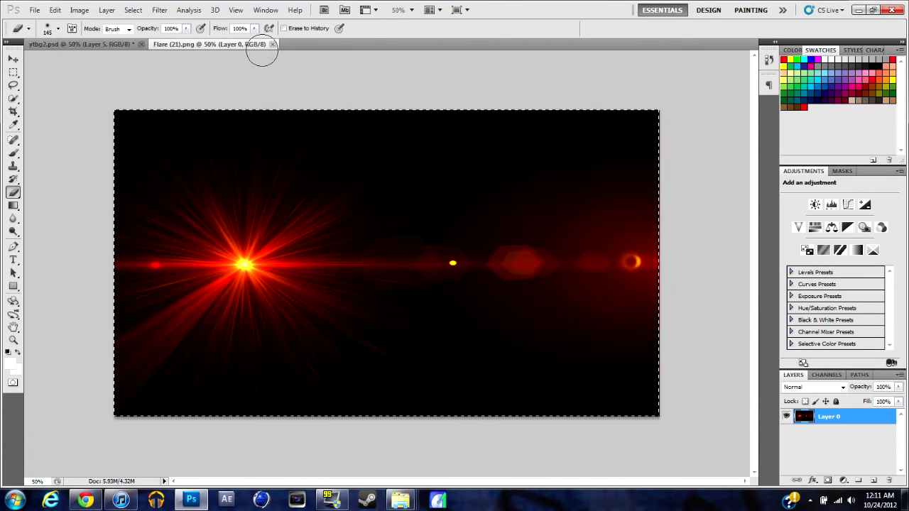
click(272, 44)
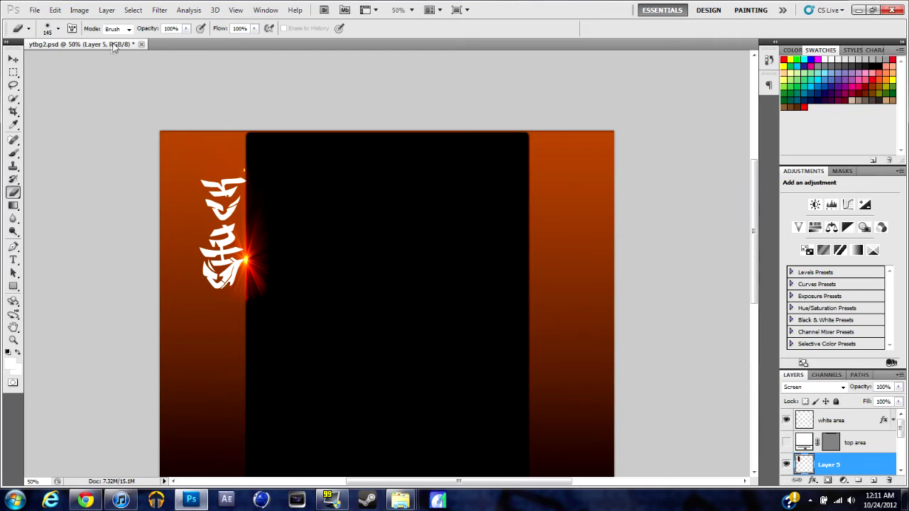
mouse_move(755, 220)
mouse_down()
mouse_move(745, 285)
mouse_move(738, 224)
mouse_up()
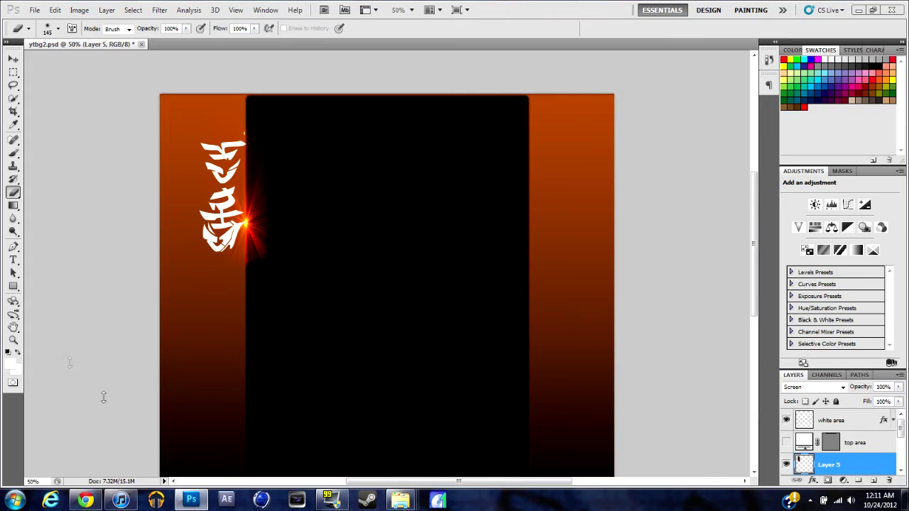
Minimize Photoshop and launch Cinema 4D
click(858, 10)
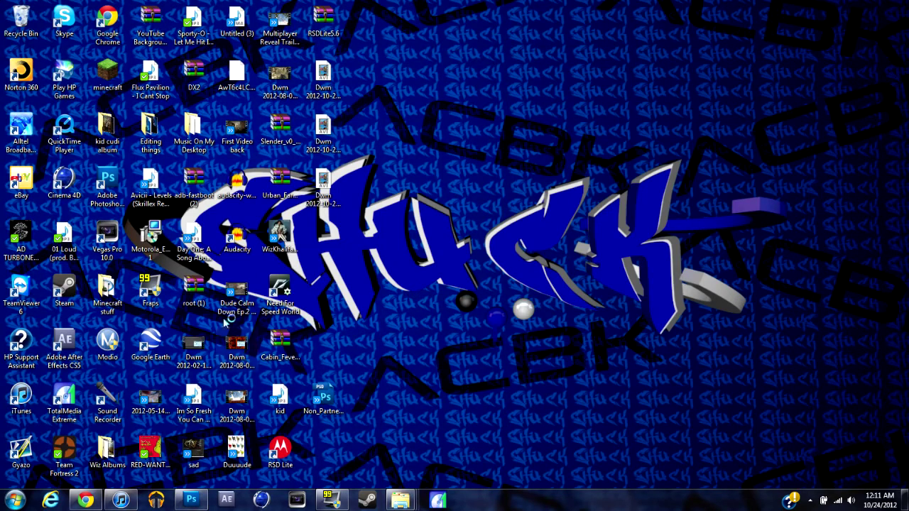
drag(325, 396, 323, 241)
click(261, 500)
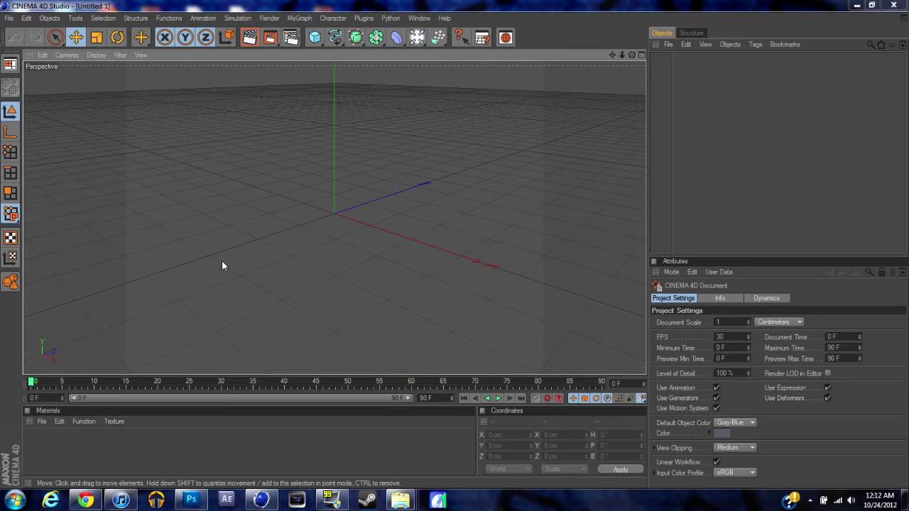
Set the render output size to 1280 x 720 pixels in the render settings
click(9, 19)
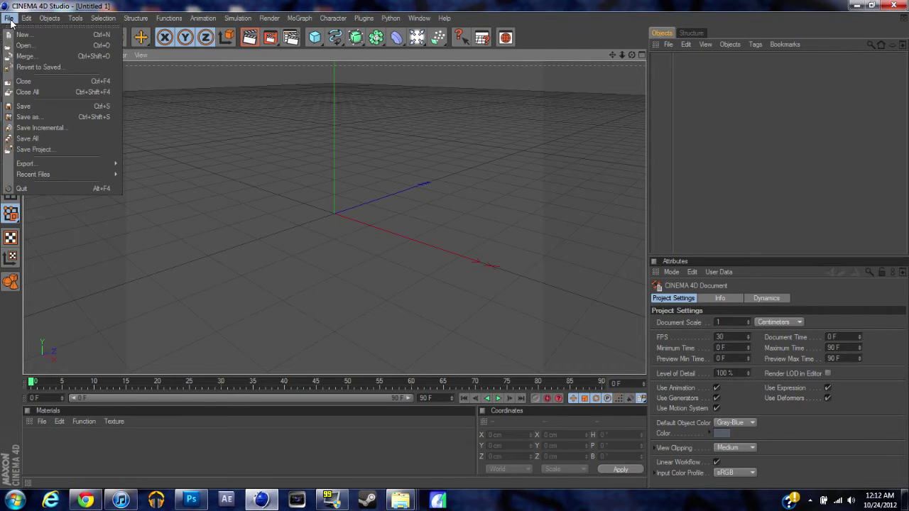
click(287, 3)
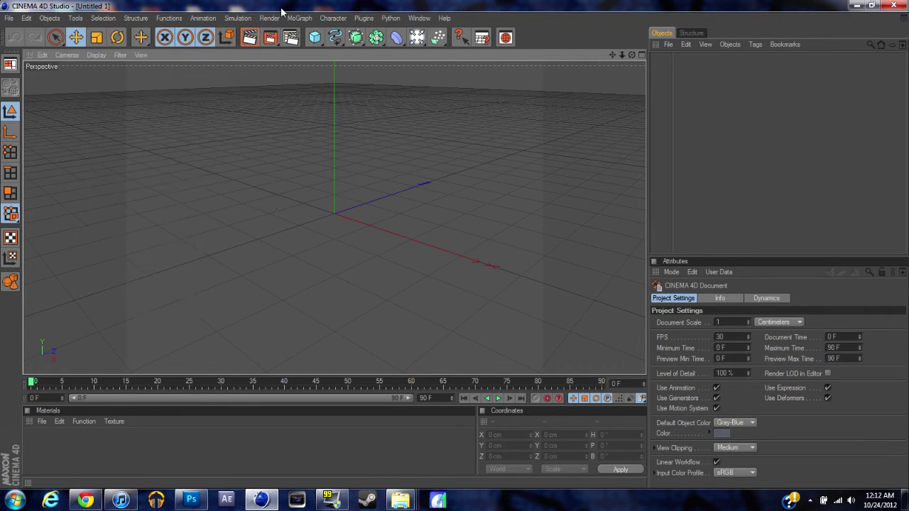
click(290, 37)
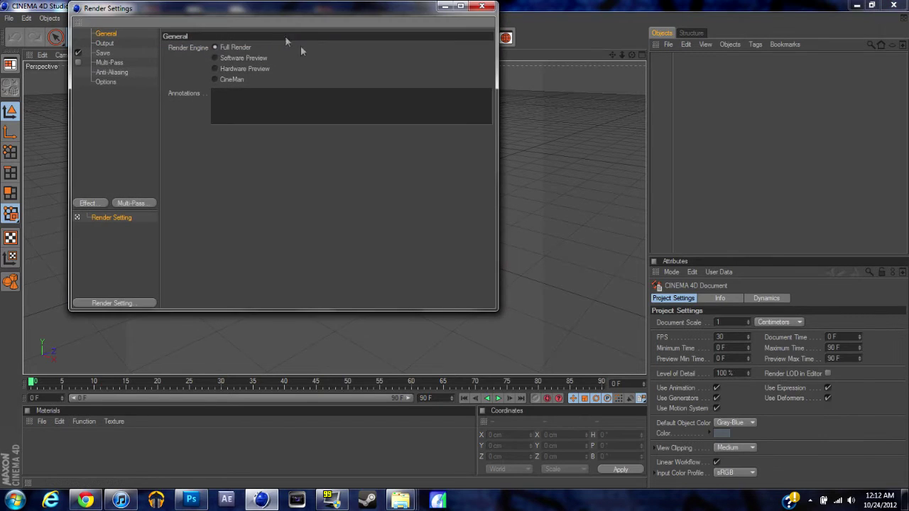
click(104, 44)
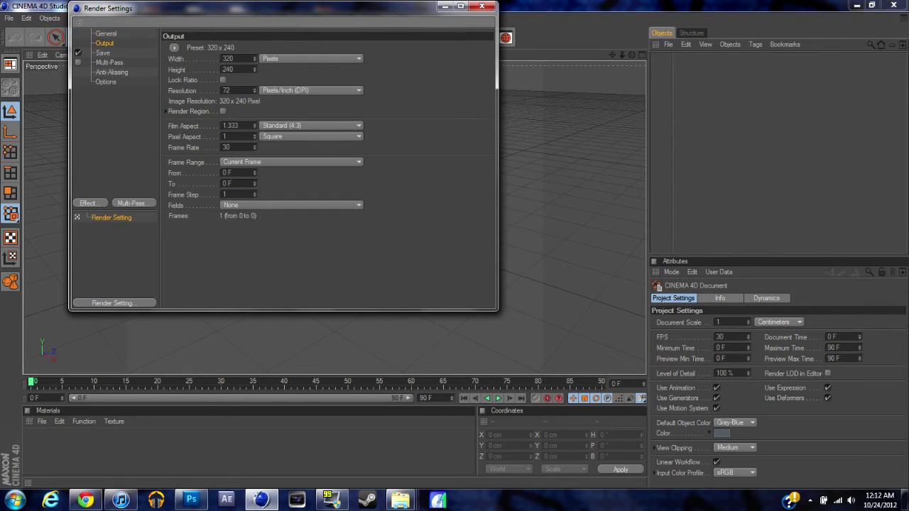
key(BackSpace)
key(BackSpace)
key(BackSpace)
text(1280)
key(Tab)
key(BackSpace)
key(BackSpace)
key(BackSpace)
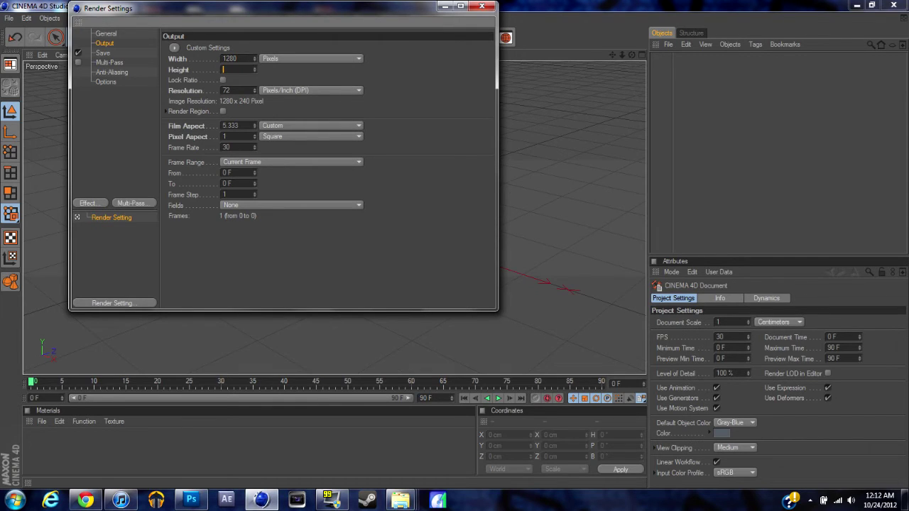
text(720)
key(Return)
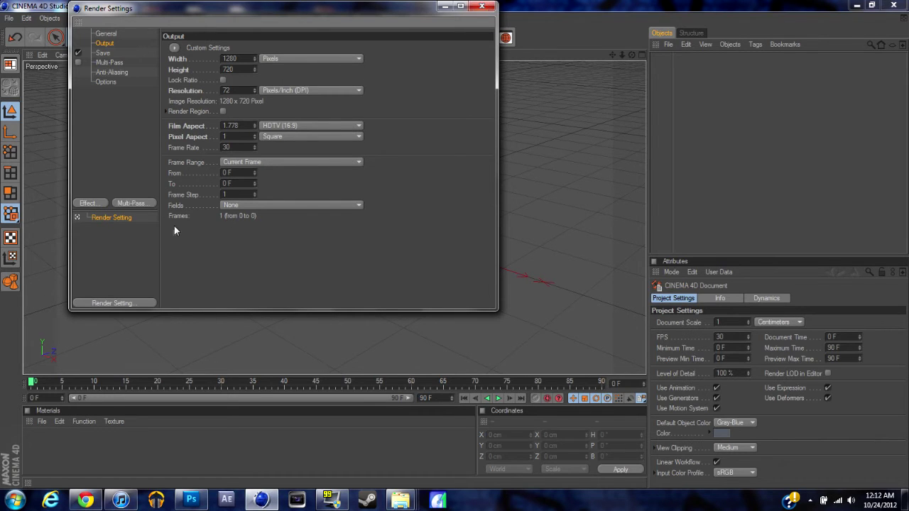
click(482, 6)
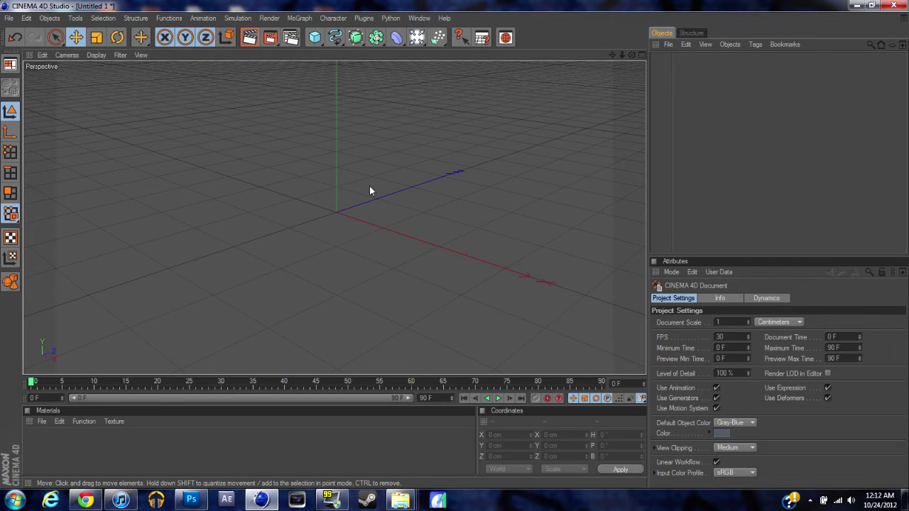
Close the MAXON Online Updater without installing any updates
scroll(335, 218, down, 1)
scroll(370, 189, down, 4)
mouse_move(363, 188)
alt+mouse_down()
mouse_move(408, 187)
mouse_move(366, 193)
mouse_move(387, 196)
mouse_move(366, 181)
mouse_move(348, 190)
mouse_move(361, 186)
alt+mouse_up()
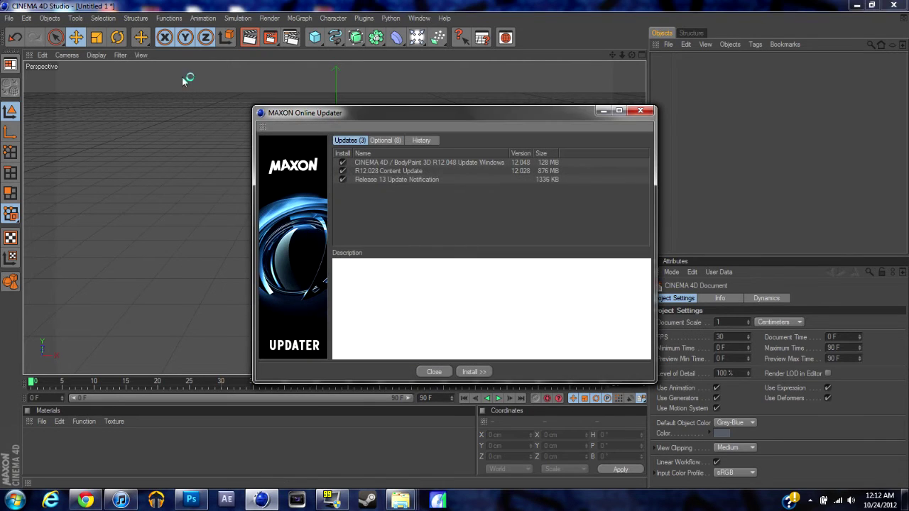
click(641, 114)
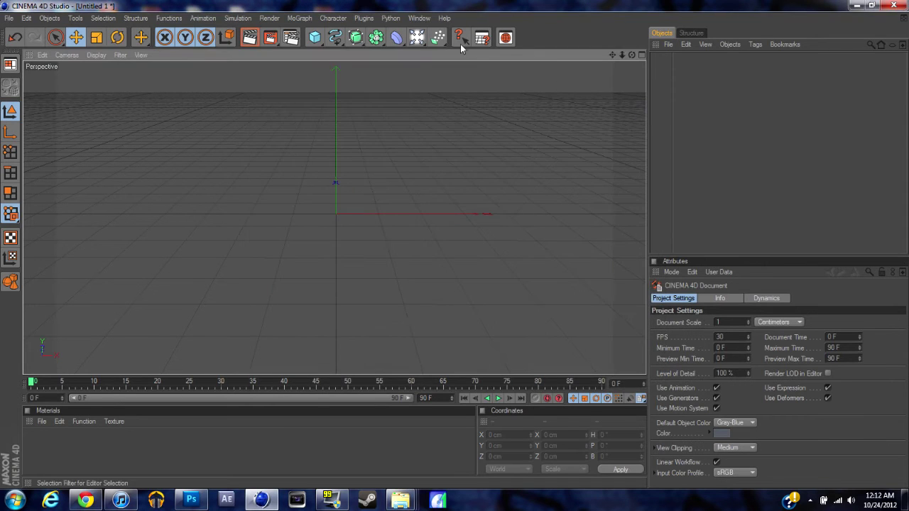
click(314, 37)
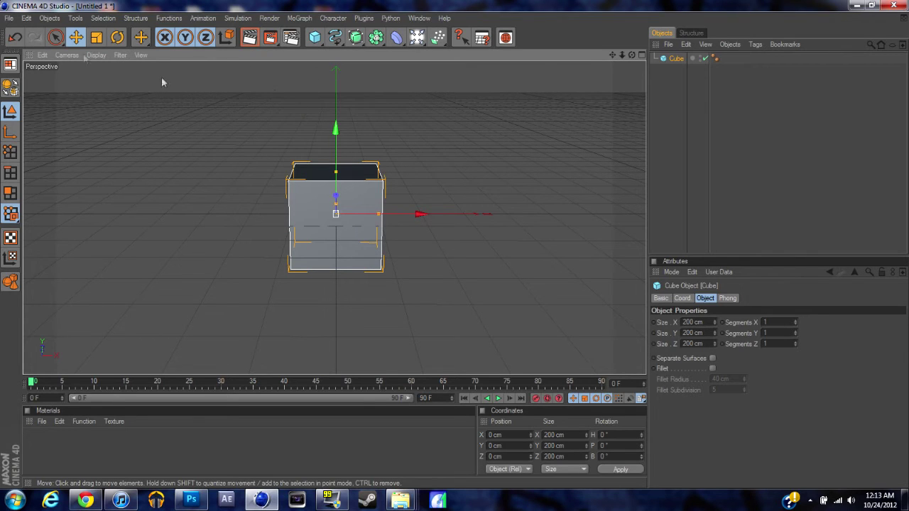
click(9, 18)
click(15, 32)
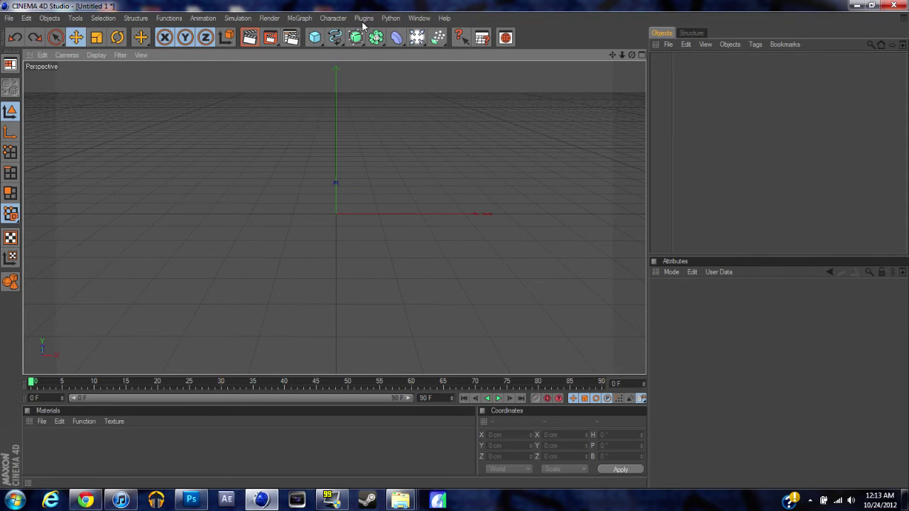
Add a MoText object to the scene and move it along X to about -131 cm
click(333, 18)
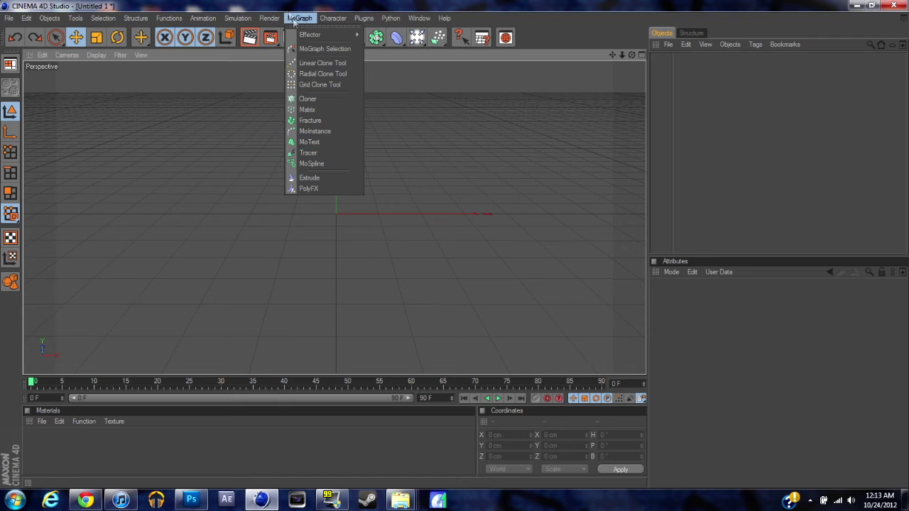
click(307, 142)
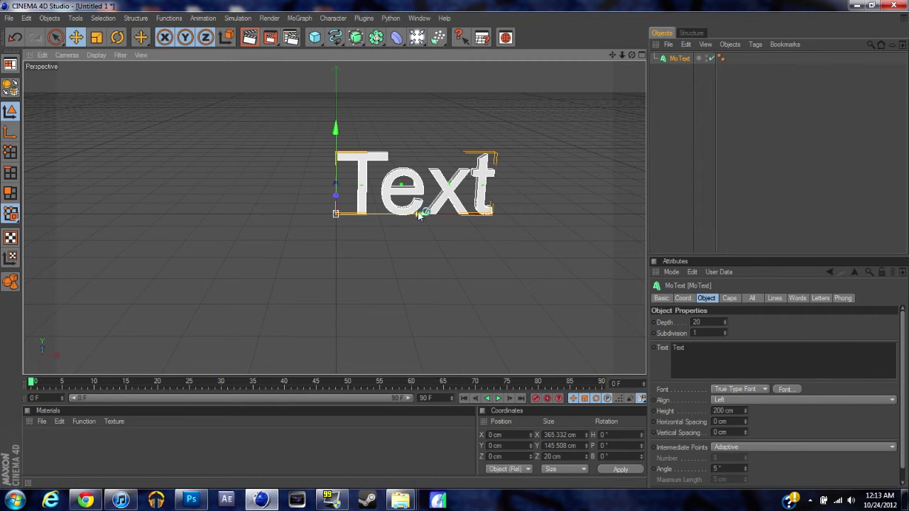
drag(394, 213, 363, 213)
Replace the MoText object's default text with the nickname
click(673, 353)
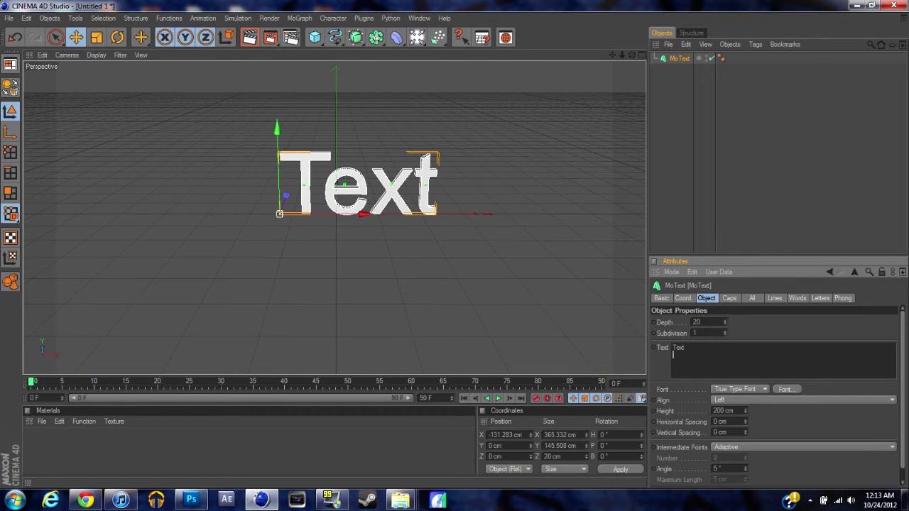
key(BackSpace)
key(BackSpace)
key(BackSpace)
key(BackSpace)
text(Chang)
key(BackSpace)
key(BackSpace)
key(BackSpace)
key(BackSpace)
text(huck)
Shift the nickname text along X to about -237 cm and set its depth to 50
drag(362, 213, 327, 213)
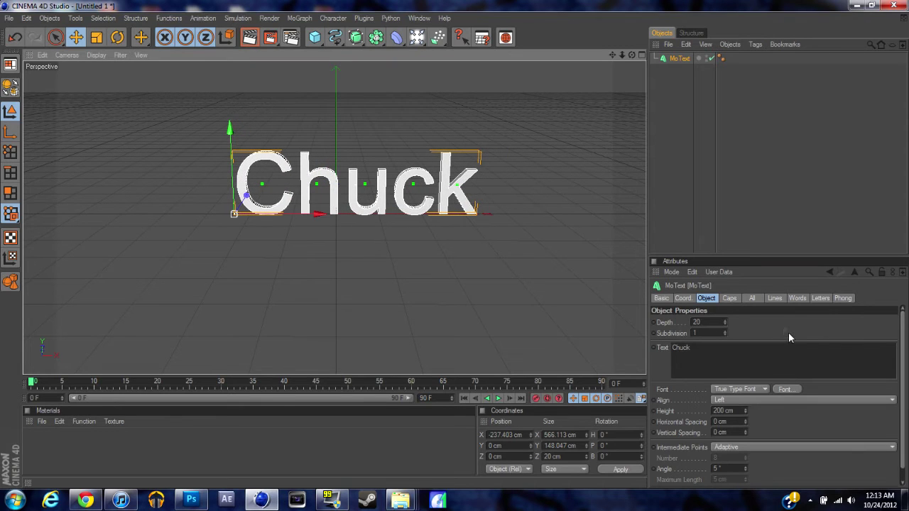
drag(726, 320, 725, 324)
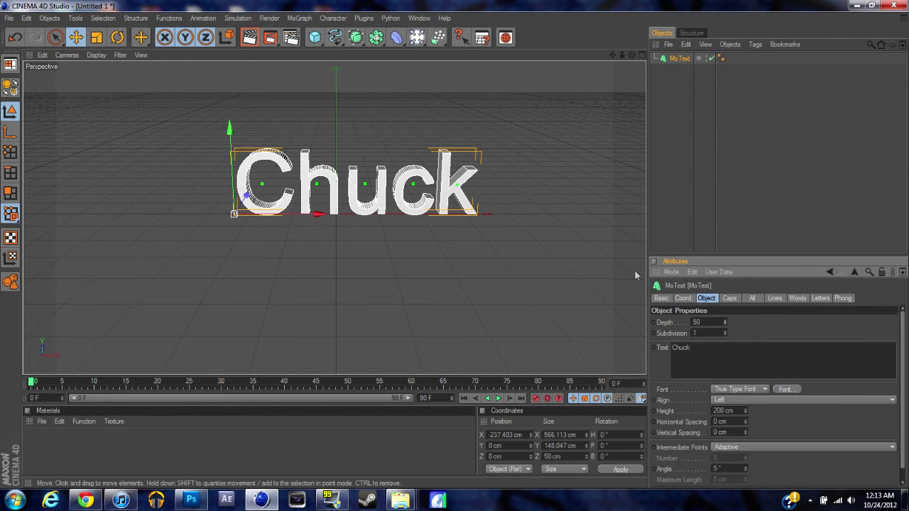
click(779, 389)
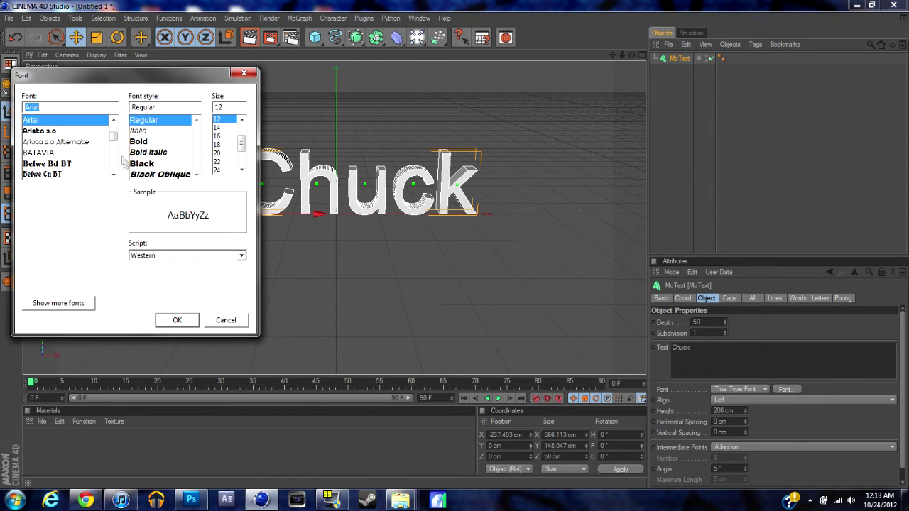
drag(116, 135, 116, 148)
click(243, 74)
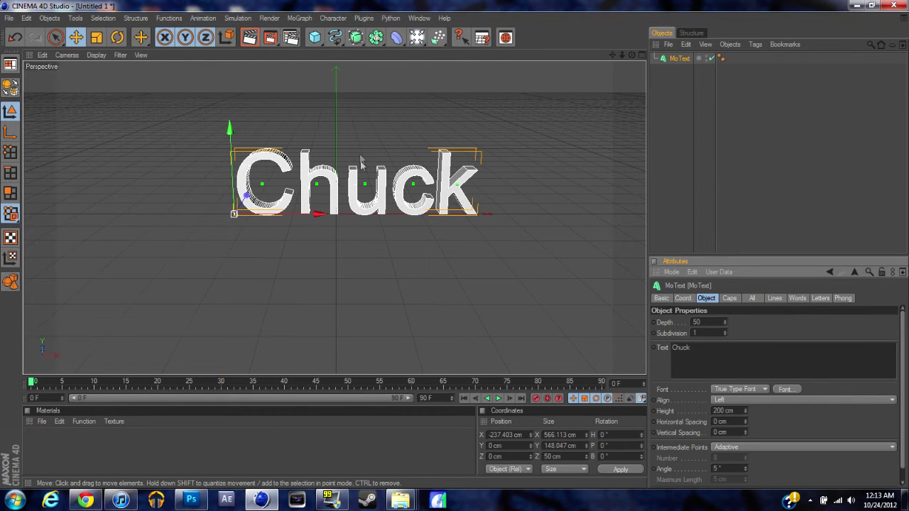
Move the nickname text along X to about -276 cm to centre it better on the origin
drag(320, 213, 303, 213)
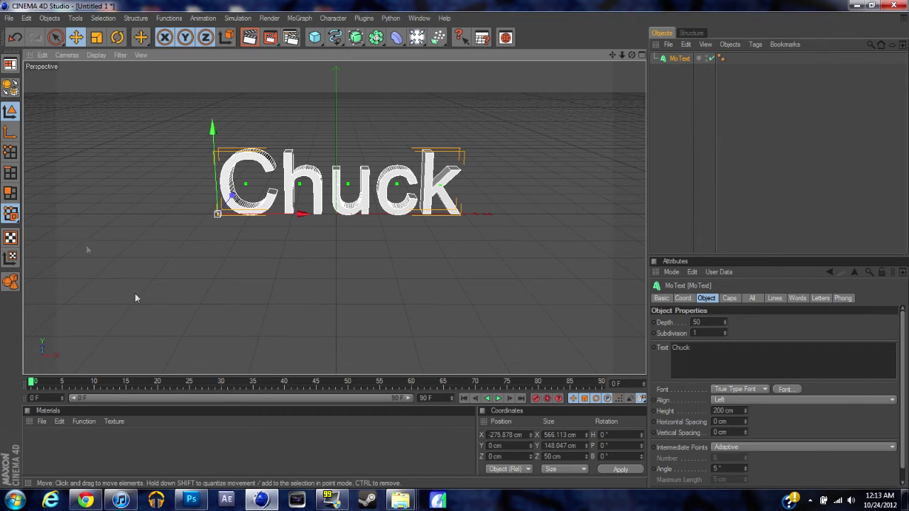
Create a new material for the scene
click(44, 447)
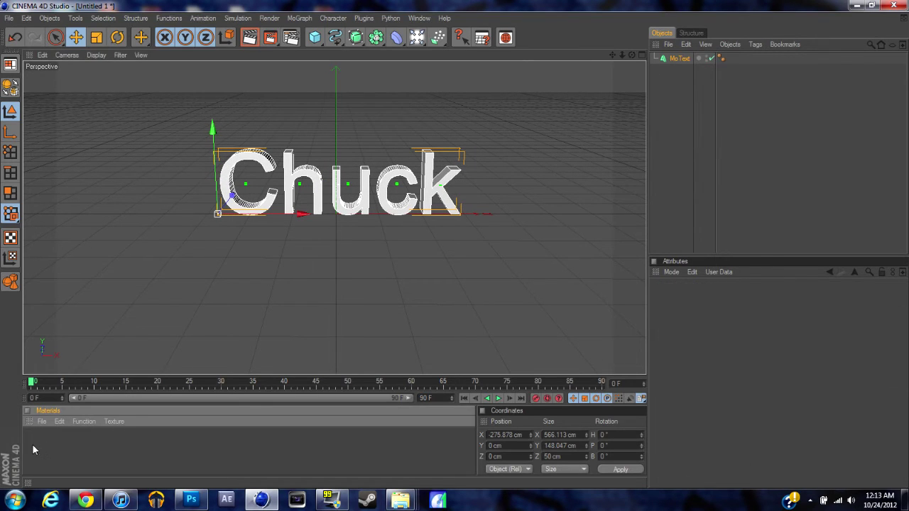
click(41, 422)
click(41, 422)
click(41, 421)
click(78, 287)
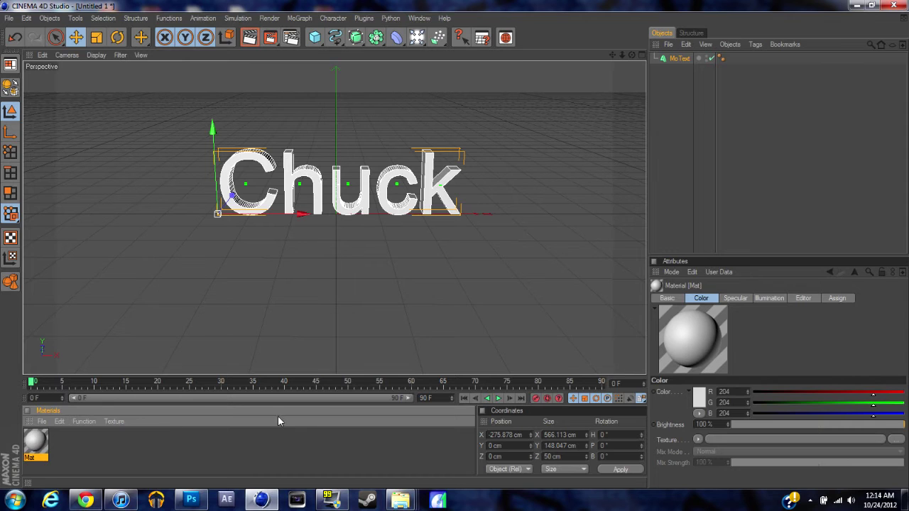
Make the new material red by setting its colour's green and blue values to 0
double_click(37, 441)
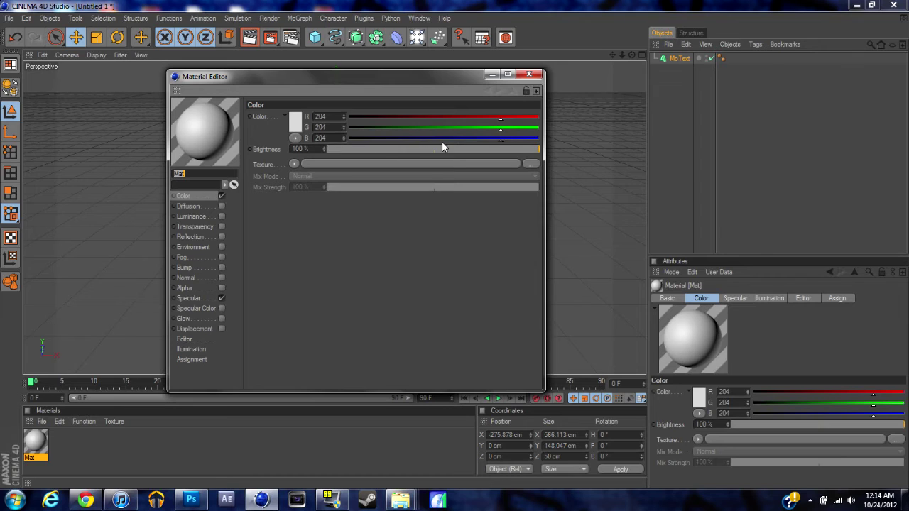
drag(469, 132, 302, 144)
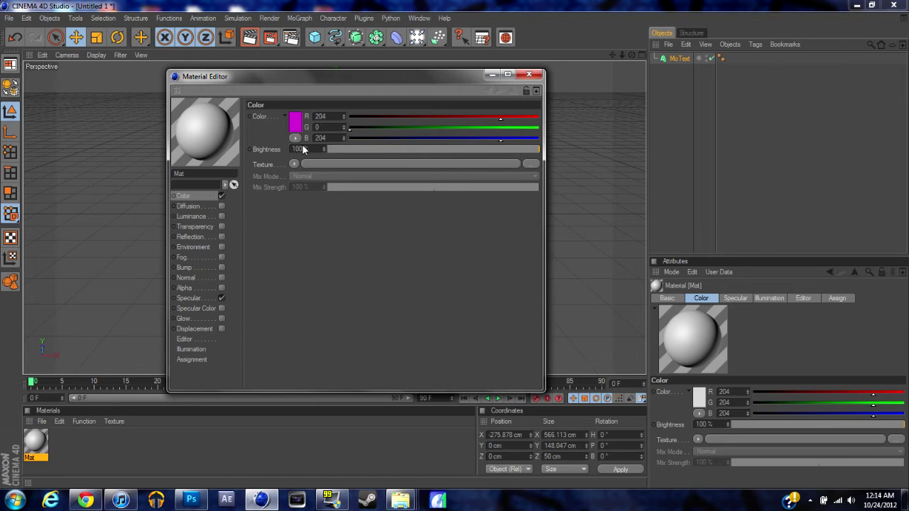
click(349, 139)
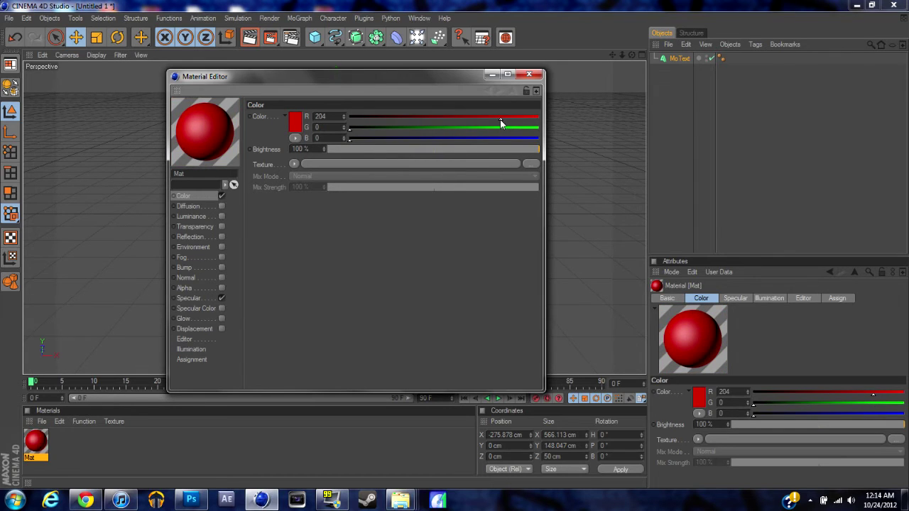
Set the material's colour to red 183 and green 50, and enable its reflection at 10% brightness
mouse_move(494, 118)
mouse_down()
mouse_move(397, 118)
mouse_move(485, 118)
mouse_up()
mouse_move(375, 130)
mouse_down()
mouse_move(433, 130)
mouse_move(386, 130)
mouse_up()
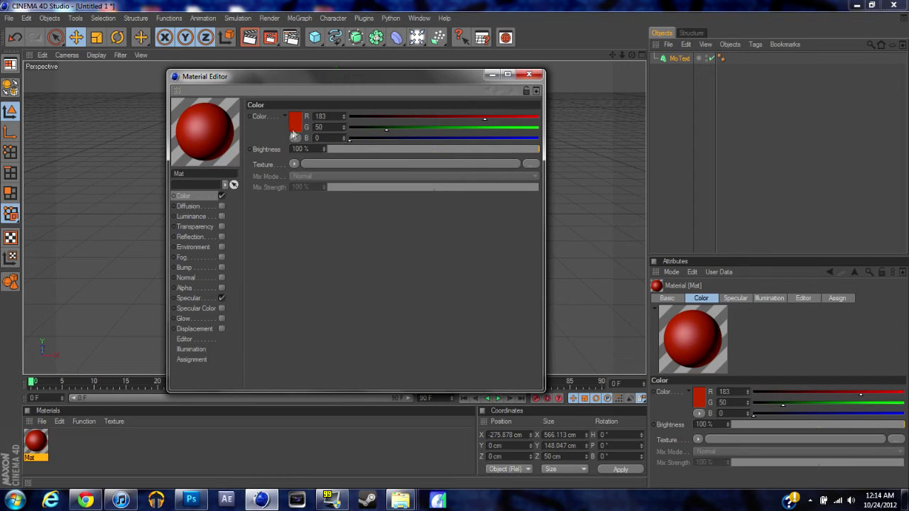
click(196, 227)
click(202, 238)
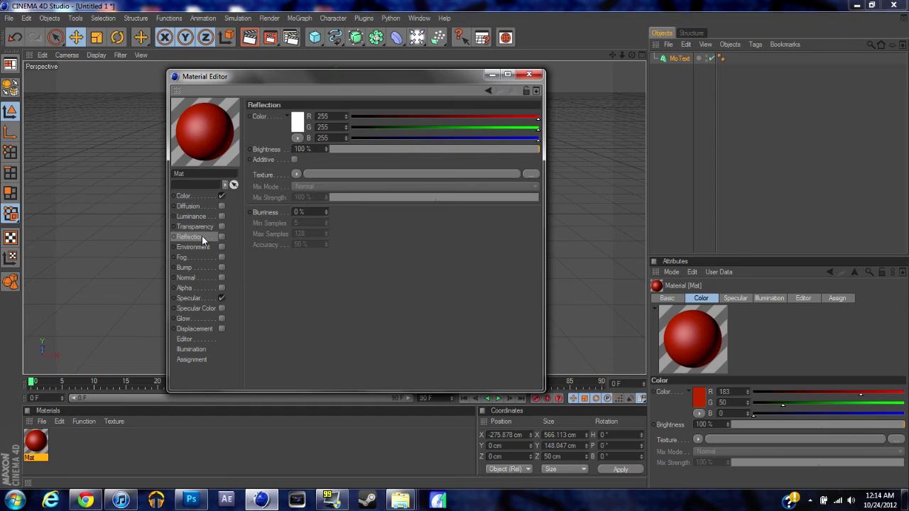
click(222, 237)
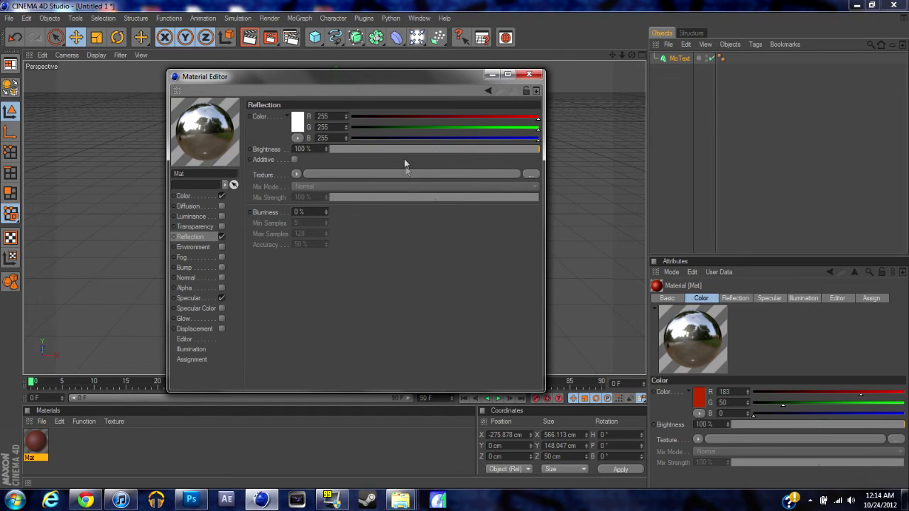
mouse_move(374, 151)
mouse_down()
mouse_move(347, 152)
mouse_move(367, 152)
mouse_up()
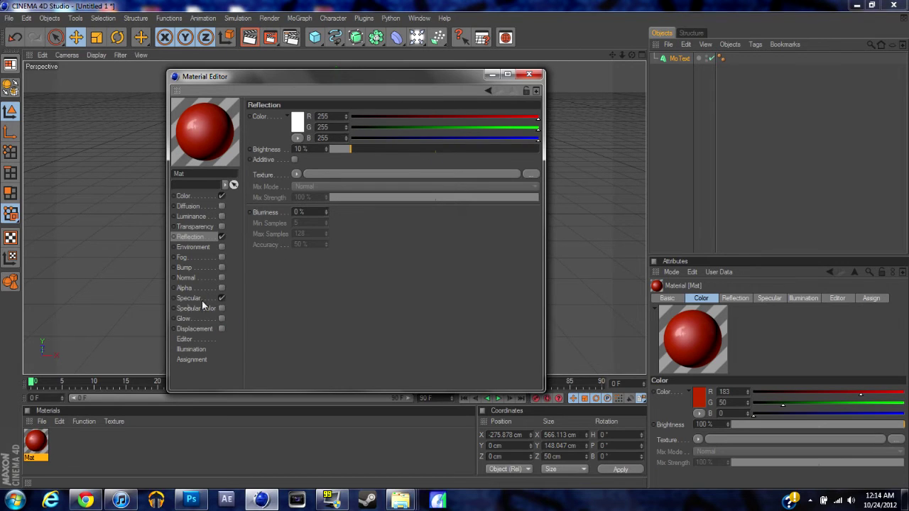
click(529, 74)
Apply the red material to the nickname text and render it to check the look
drag(37, 439, 288, 193)
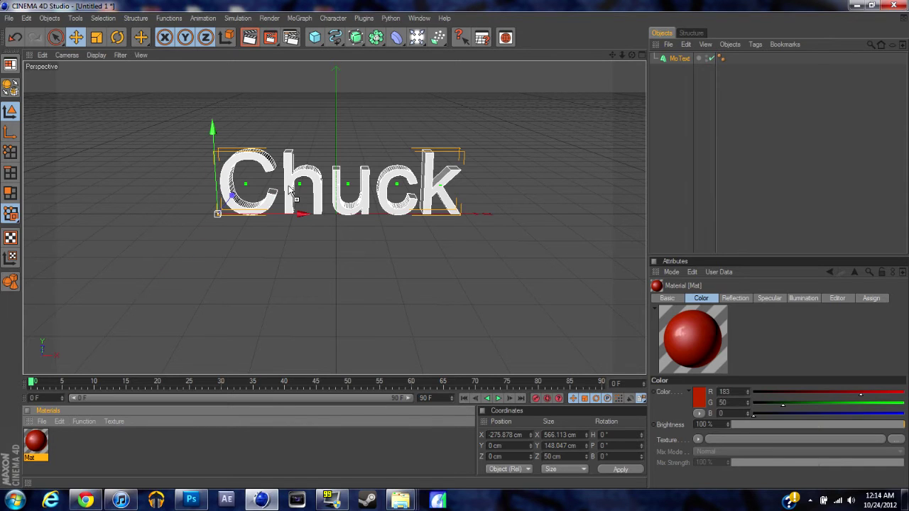
click(270, 37)
click(475, 6)
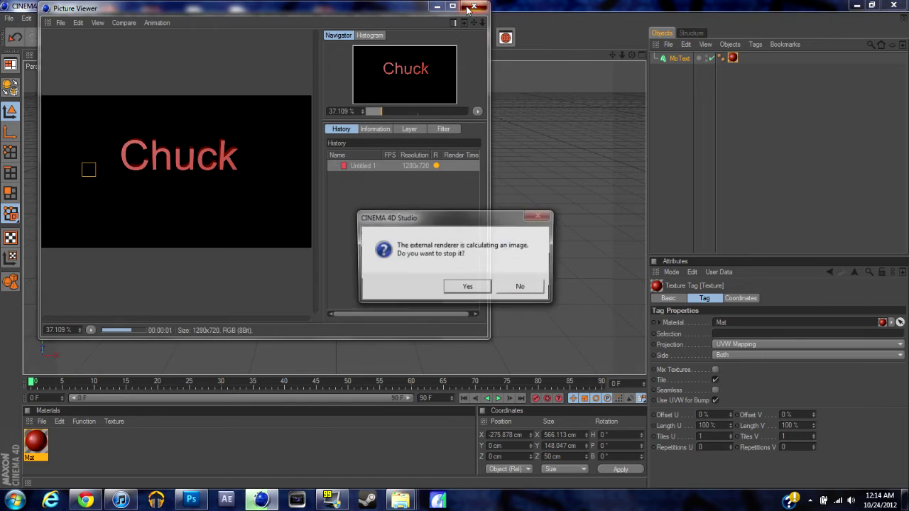
click(468, 286)
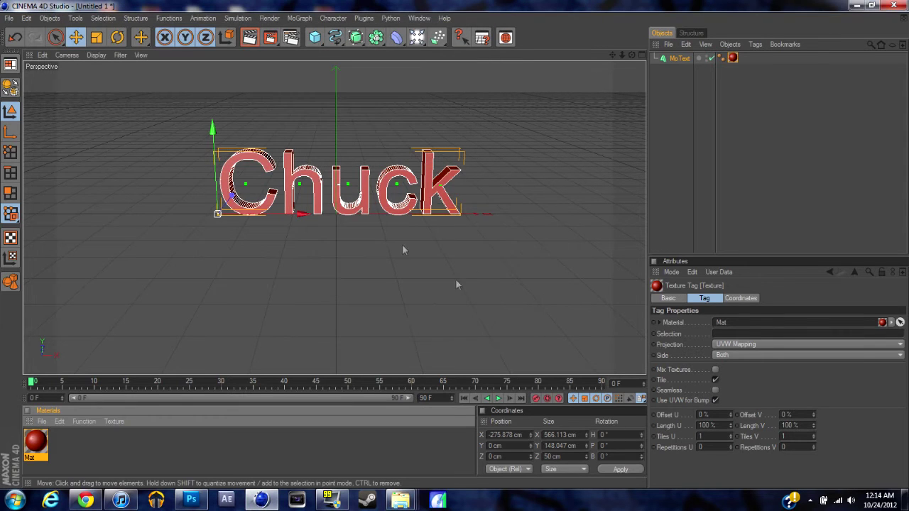
click(250, 37)
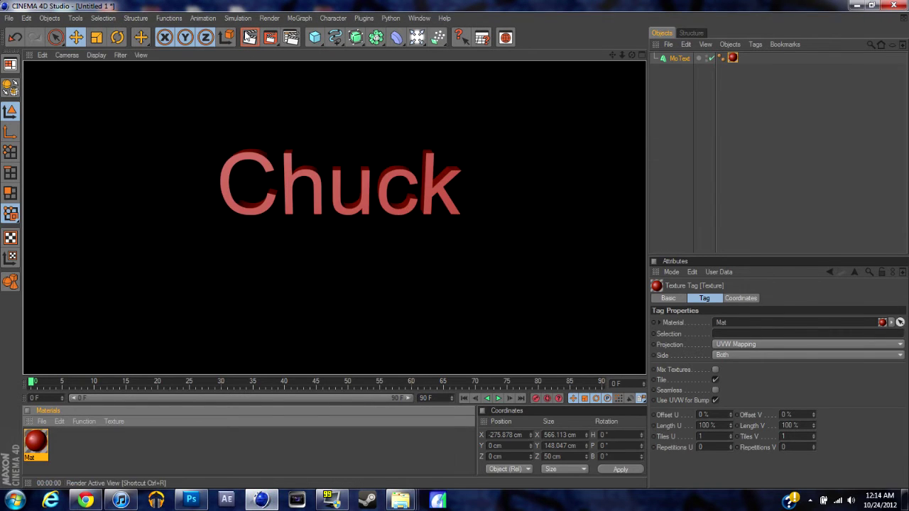
click(270, 240)
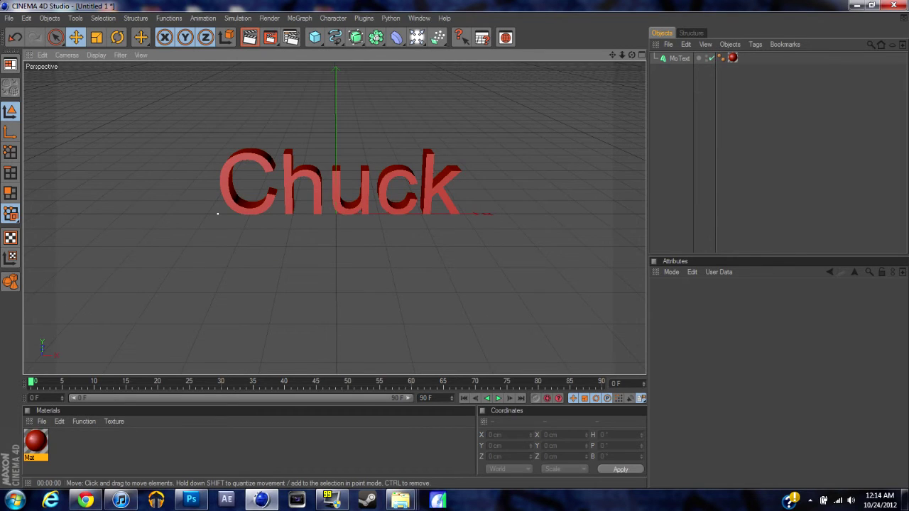
Turn off the red material's reflection
alt+drag(270, 236, 270, 209)
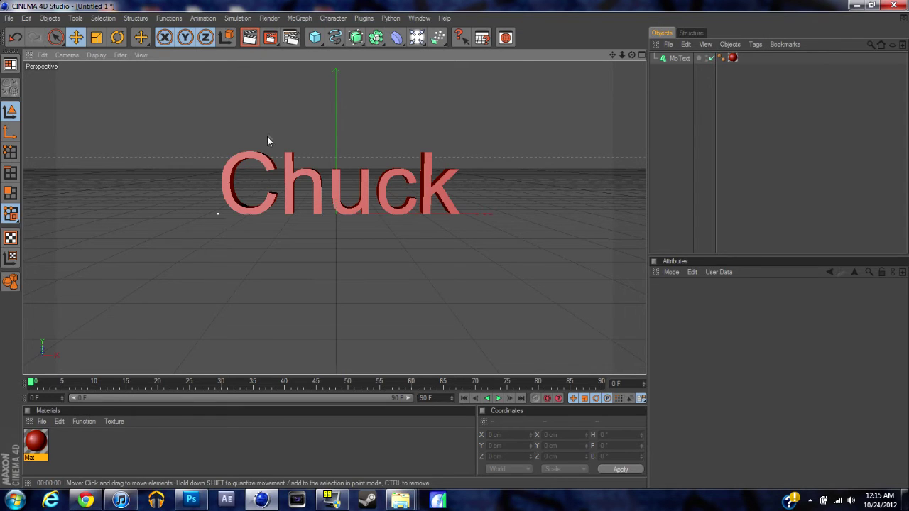
double_click(36, 440)
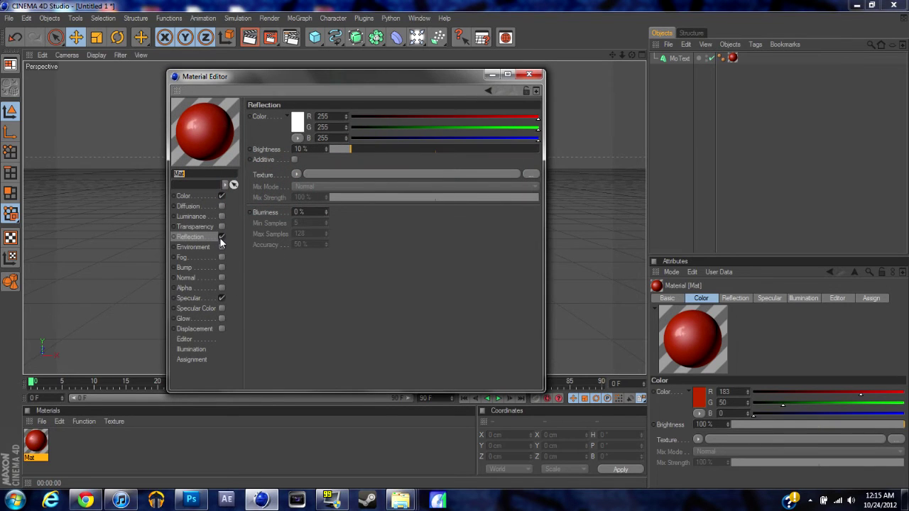
click(221, 236)
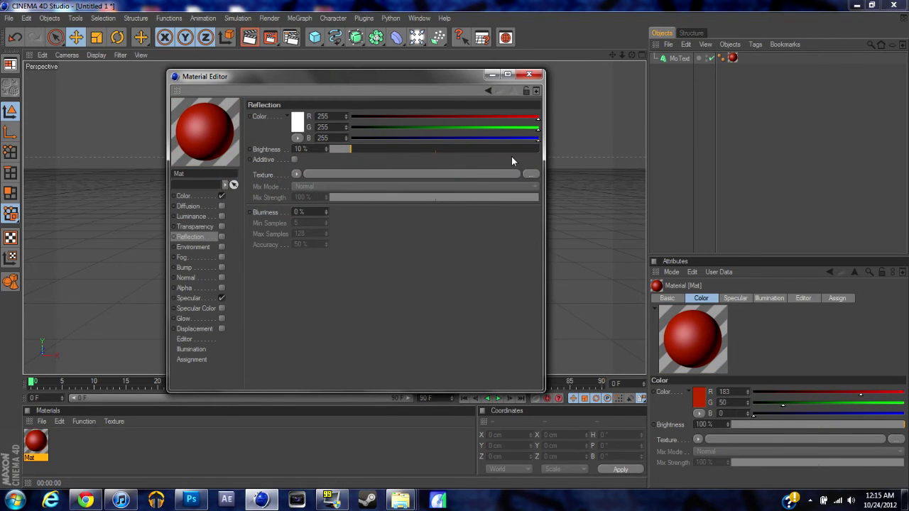
click(537, 73)
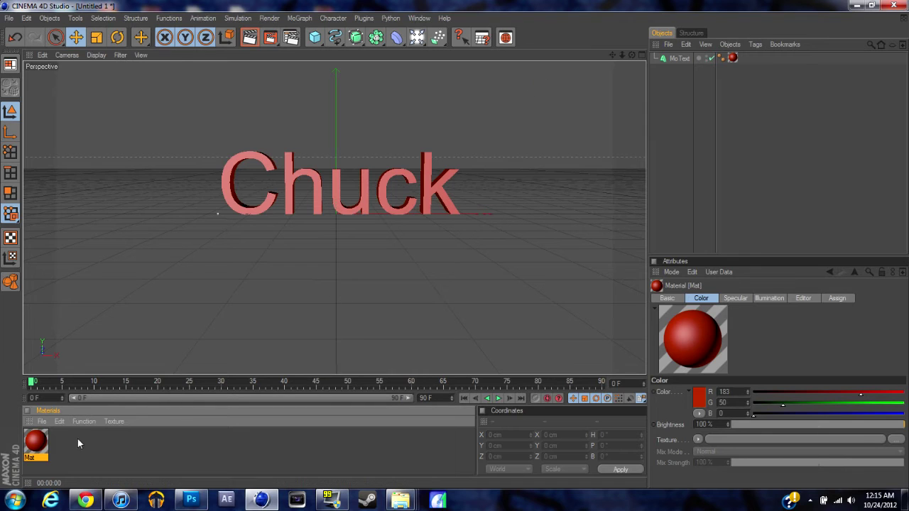
Turn off the material's specular highlight and switch its reflection back on
double_click(39, 441)
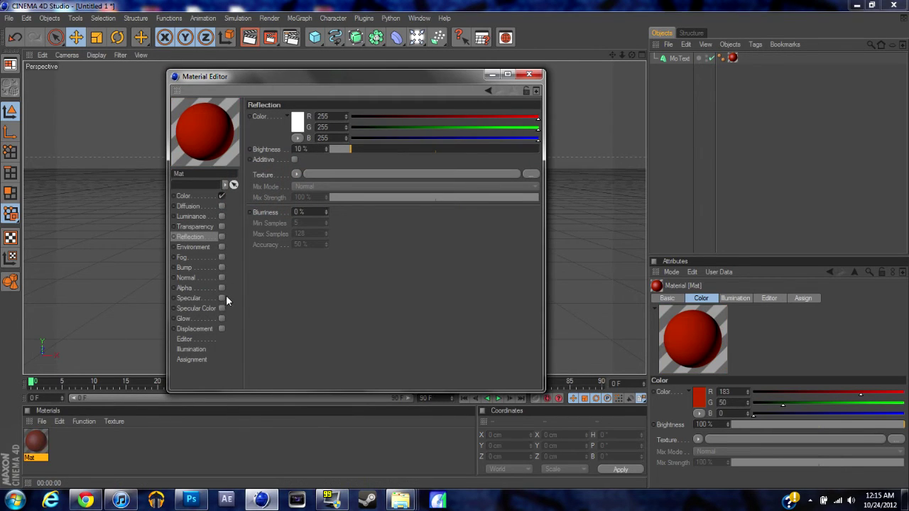
click(222, 237)
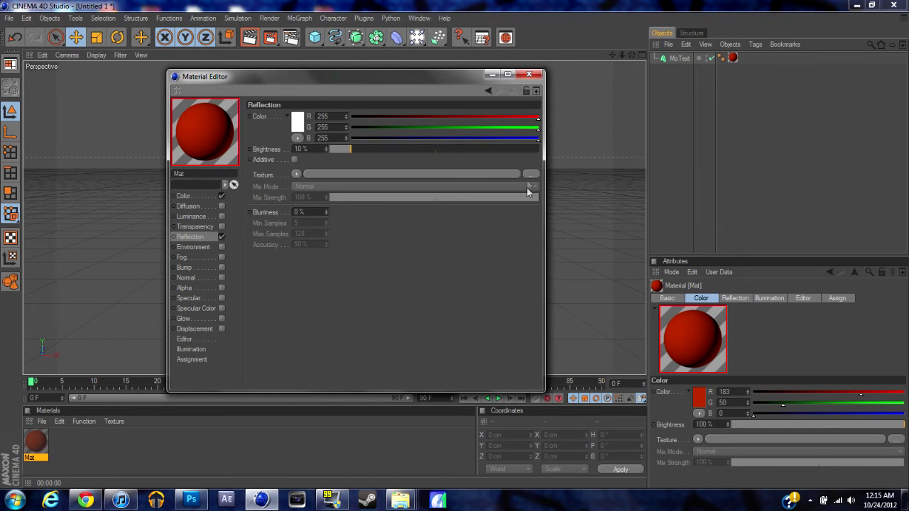
click(529, 74)
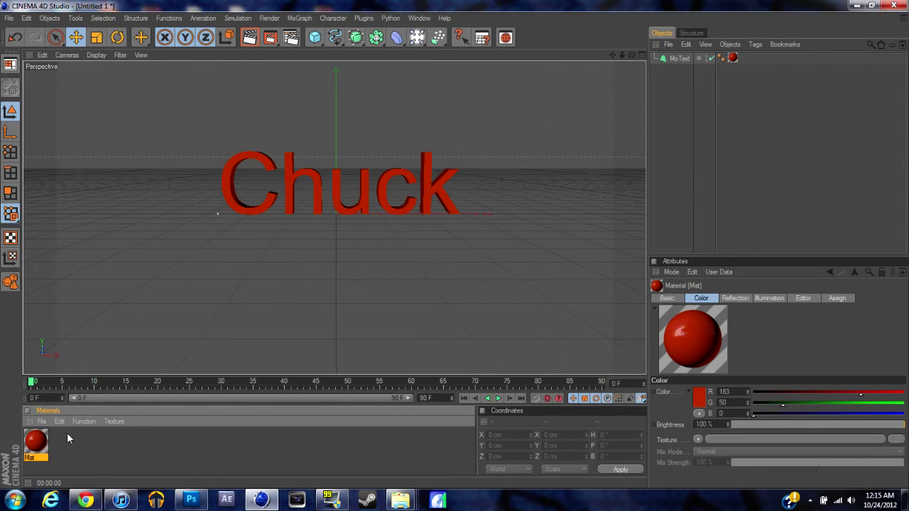
Check the material's specular settings and render the view to preview the nickname text
double_click(36, 443)
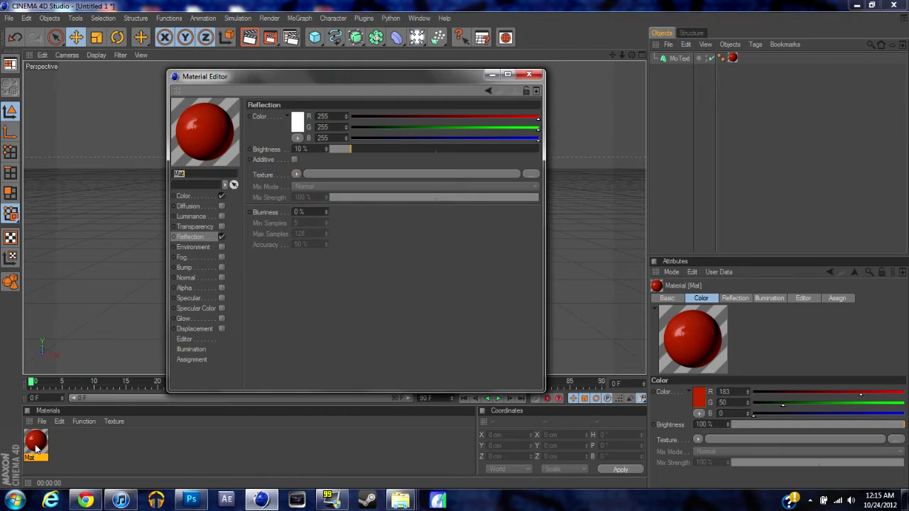
click(221, 299)
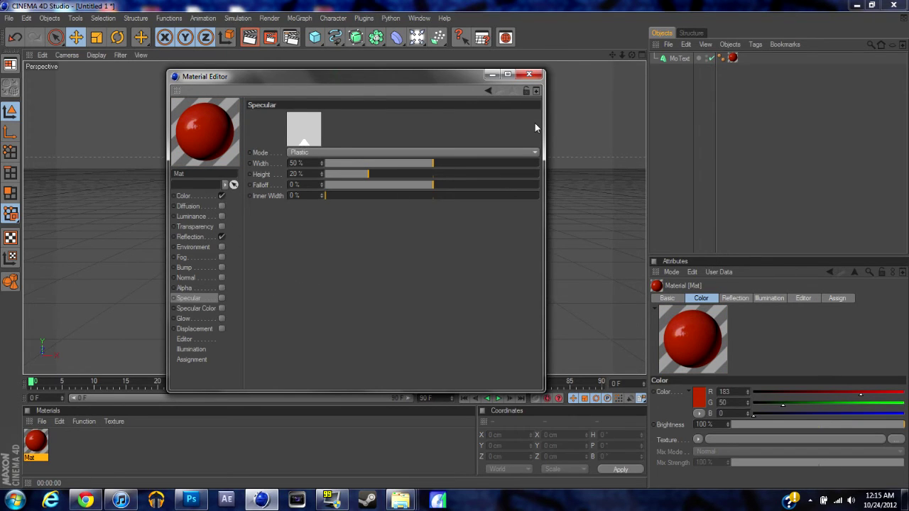
click(530, 73)
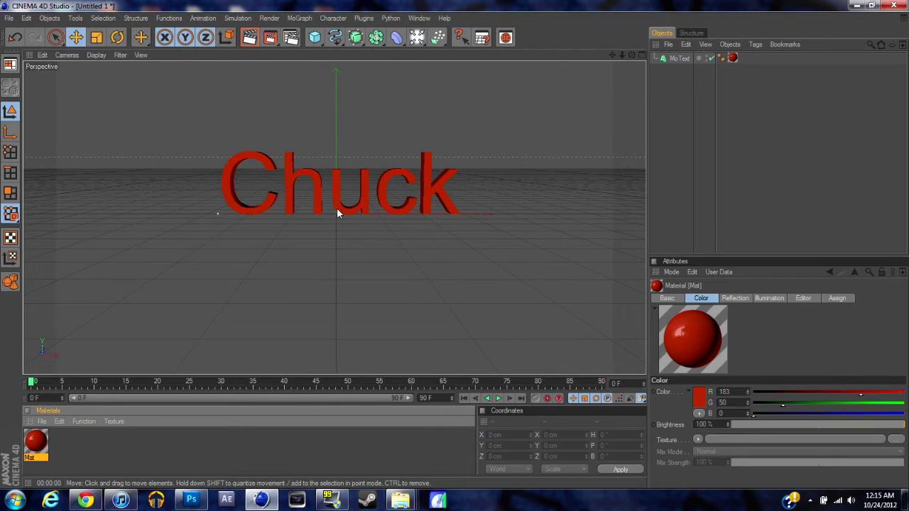
click(249, 39)
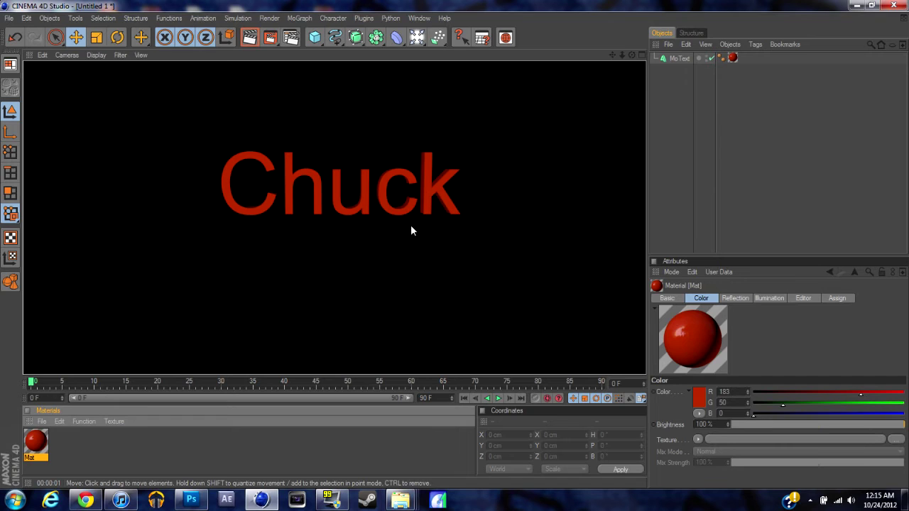
click(411, 254)
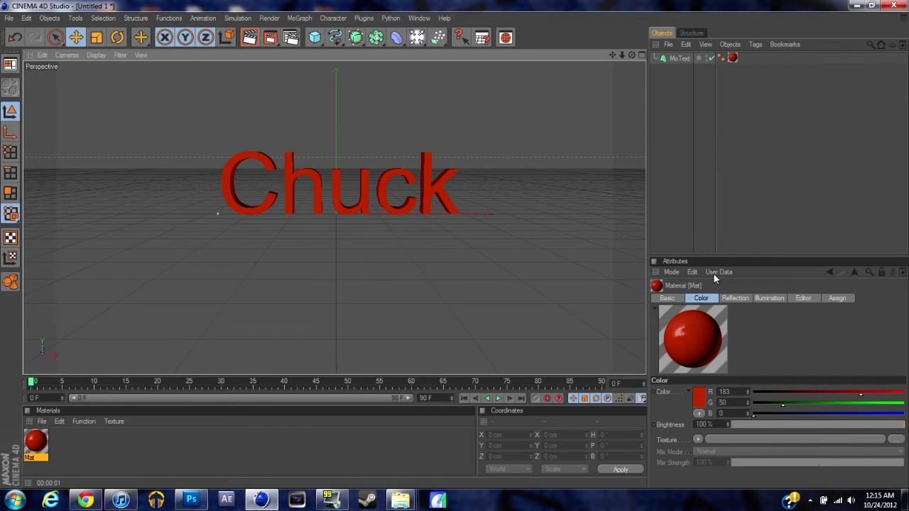
Try a subdivision of 7 on the nickname text and return it to 1
click(398, 173)
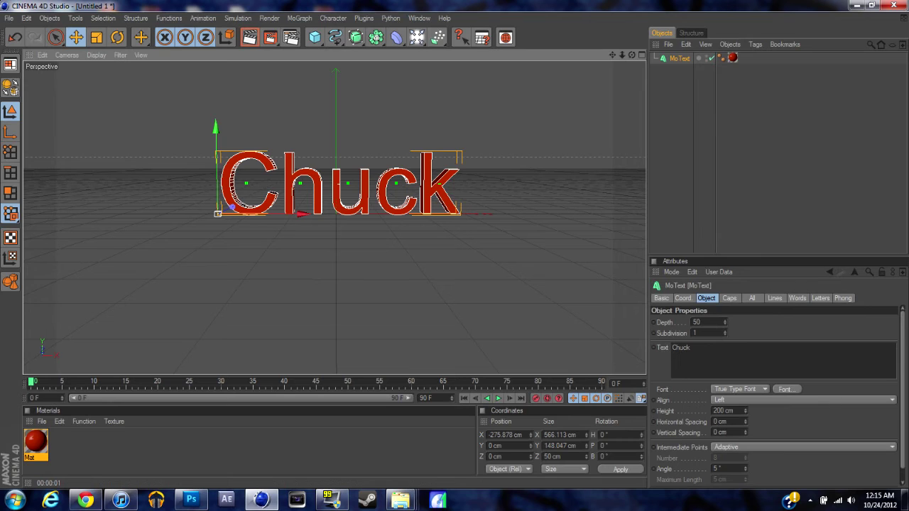
click(726, 330)
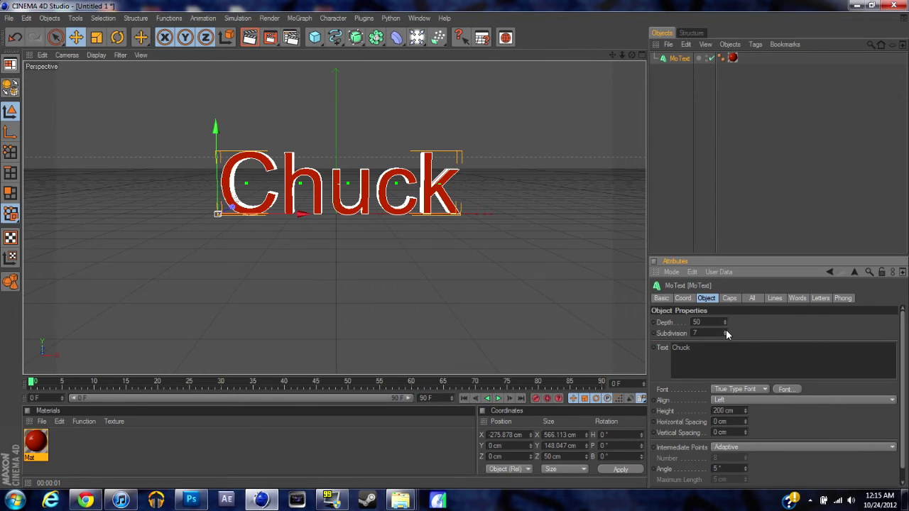
click(725, 334)
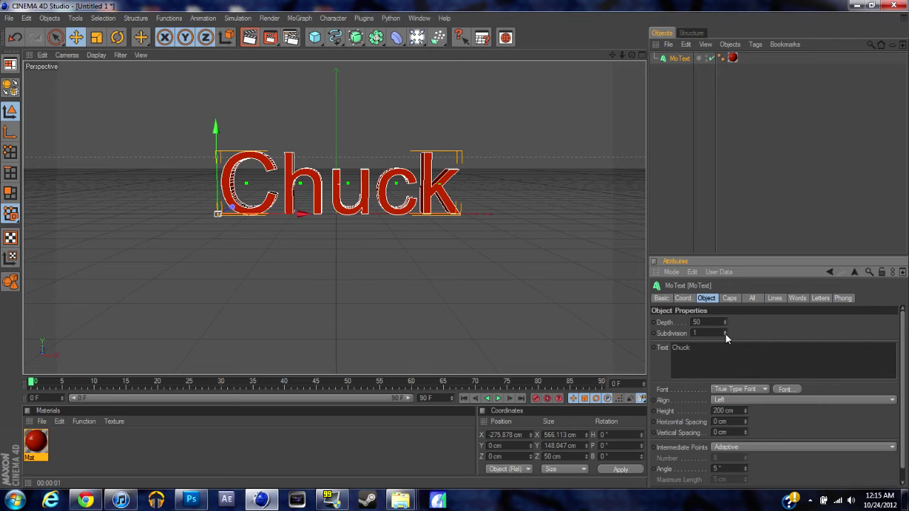
click(497, 307)
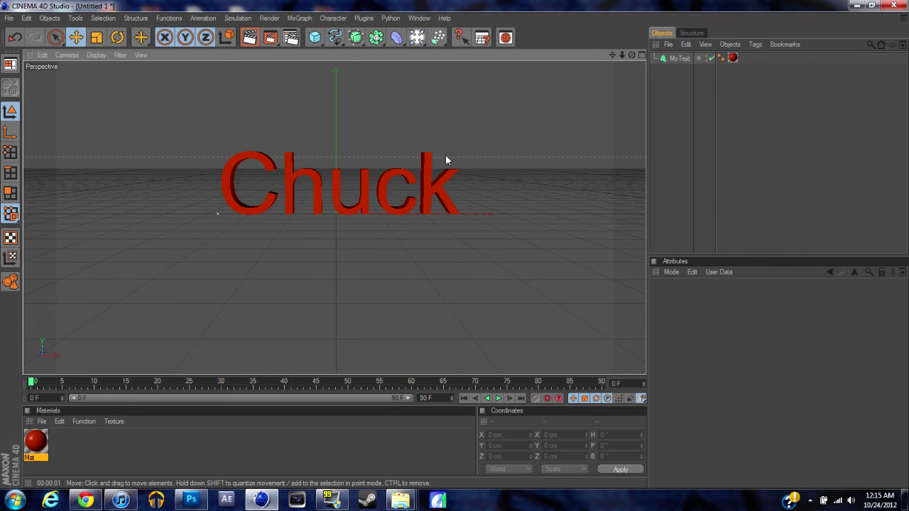
Move the nickname text along X to about -1467 cm to clear the area around the origin
click(433, 171)
drag(316, 211, 31, 213)
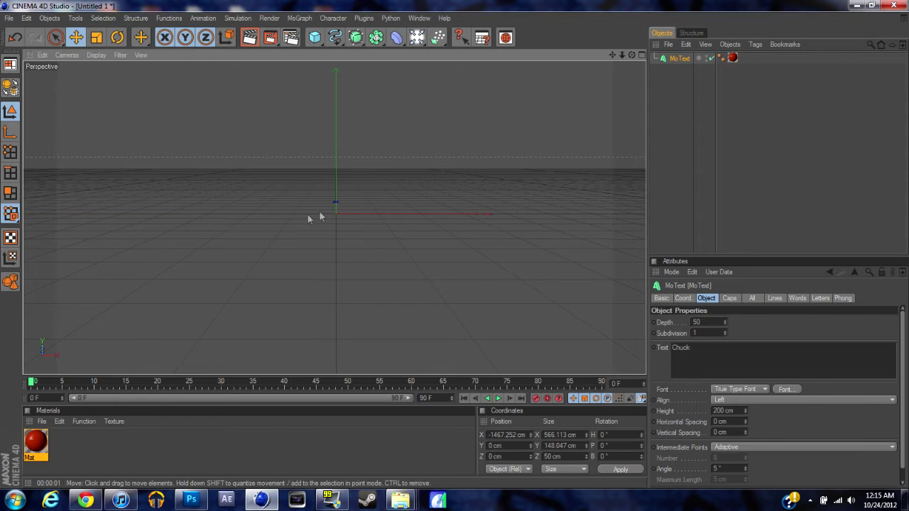
Add a cube at the origin and resize it to a tall slab about 180 cm wide, 574 cm high and 56 cm deep
click(317, 43)
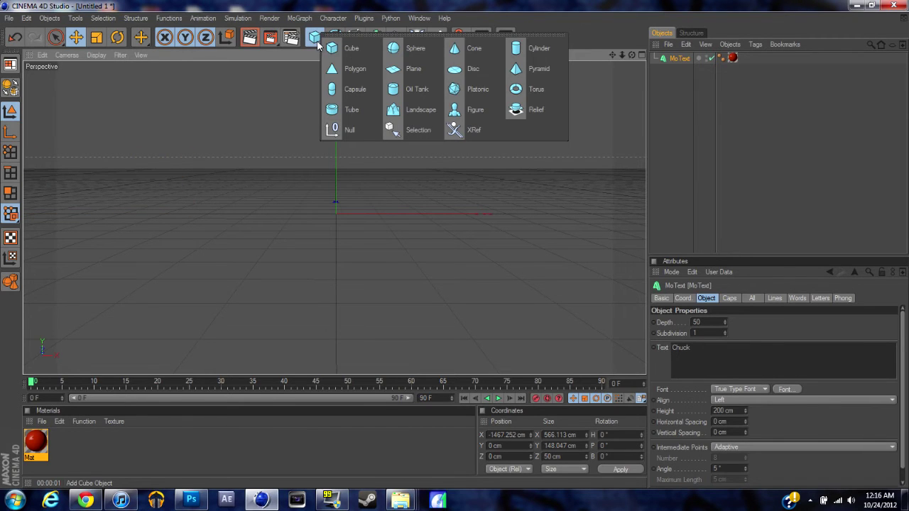
click(346, 48)
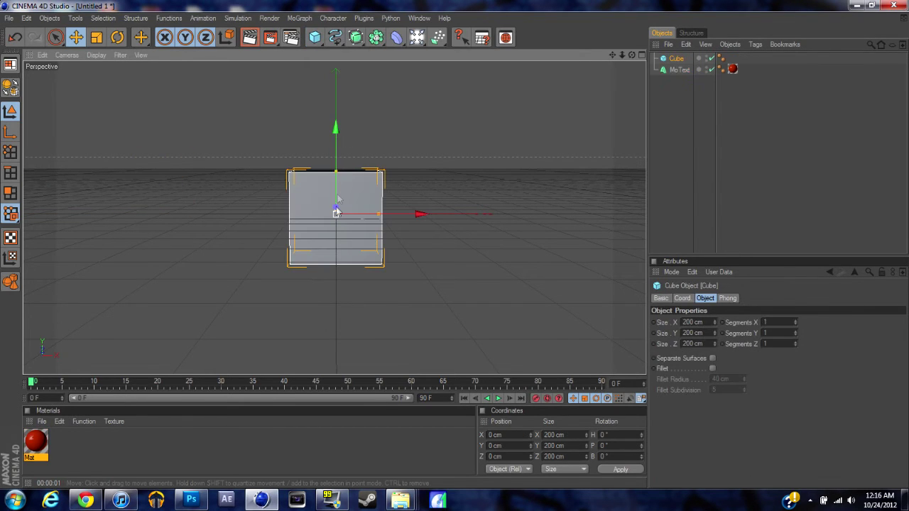
drag(336, 171, 336, 88)
mouse_move(377, 213)
mouse_down()
mouse_move(368, 213)
mouse_move(377, 214)
mouse_up()
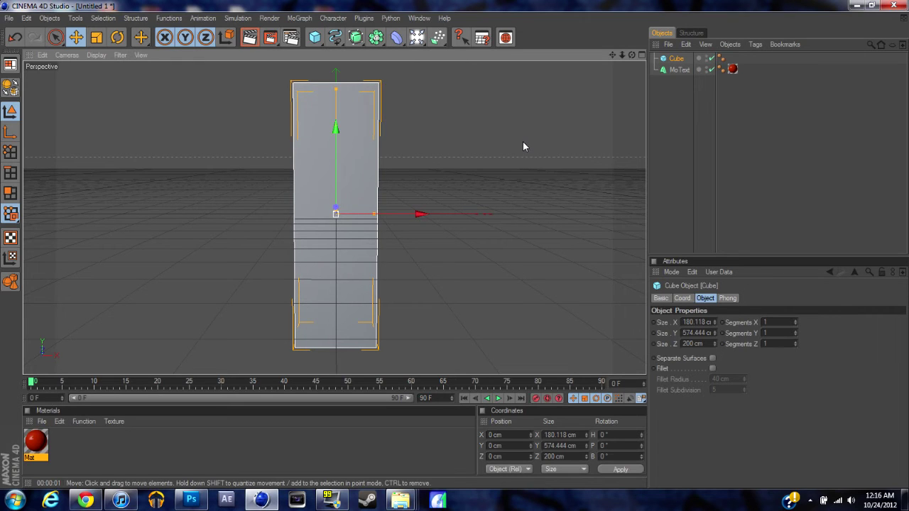
alt+drag(522, 142, 565, 136)
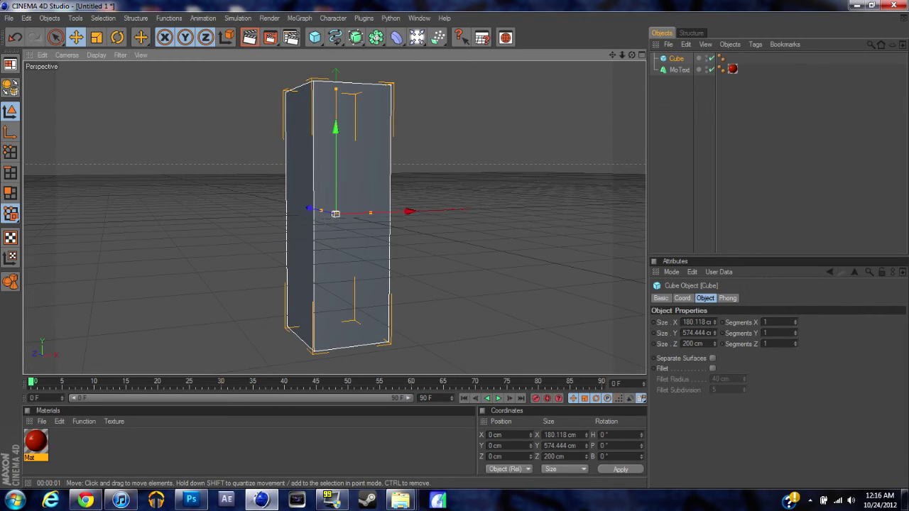
drag(320, 210, 332, 213)
alt+drag(433, 251, 370, 270)
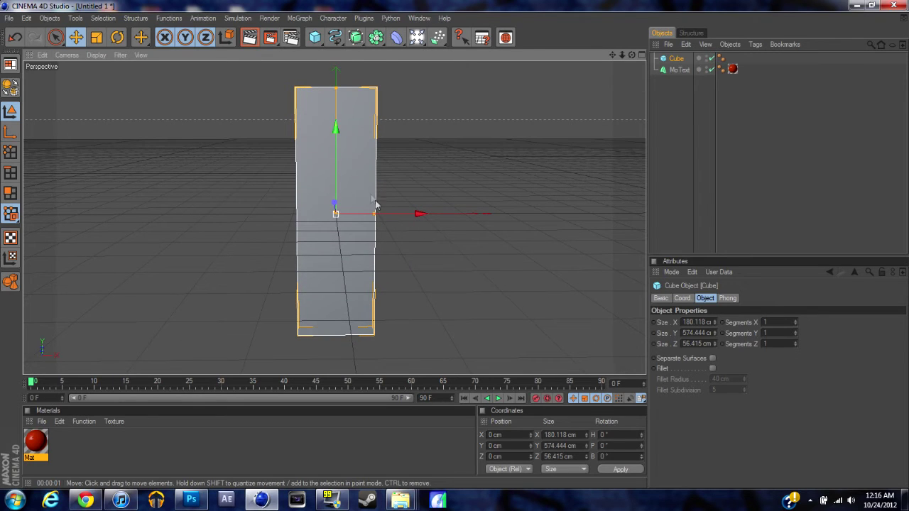
Raise the slab along Y to about 170 cm
drag(336, 212, 336, 143)
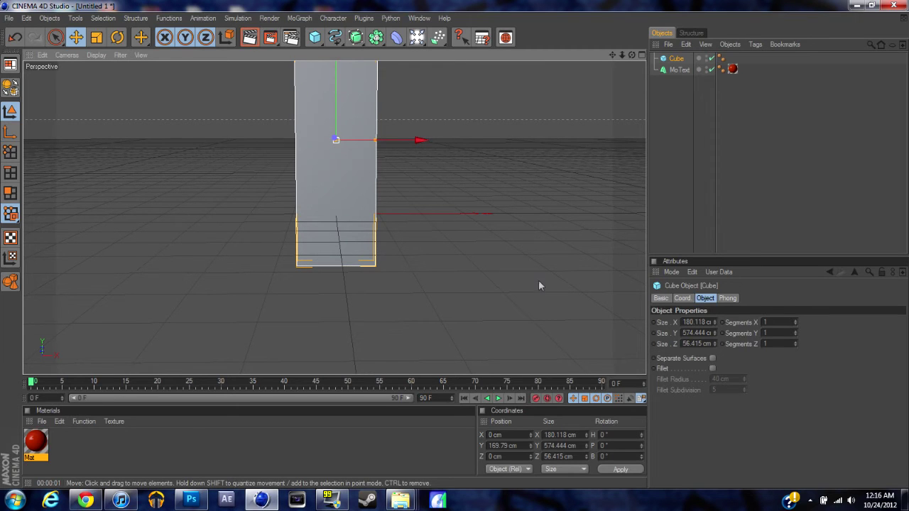
scroll(538, 279, down, 1)
scroll(532, 231, down, 2)
alt+middle_drag(532, 232, 533, 345)
alt+middle_drag(527, 232, 523, 202)
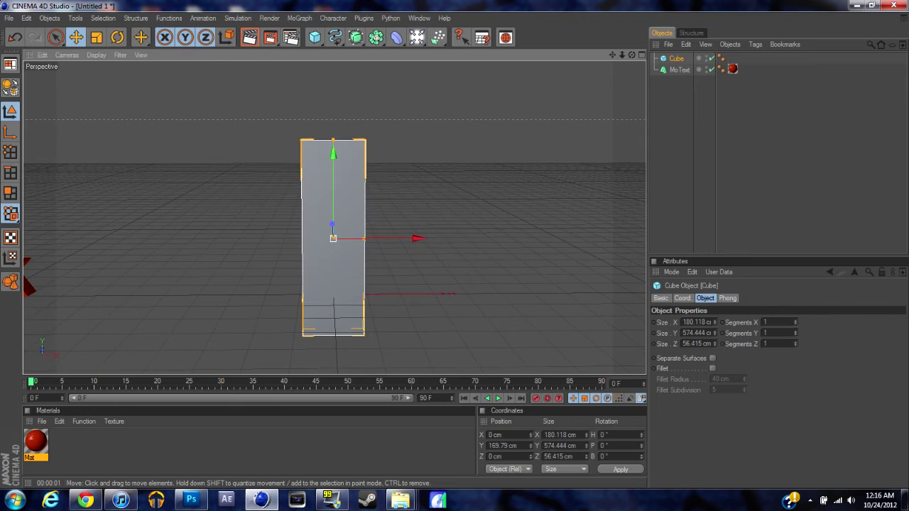
Add a sphere primitive to the scene at the origin
click(315, 37)
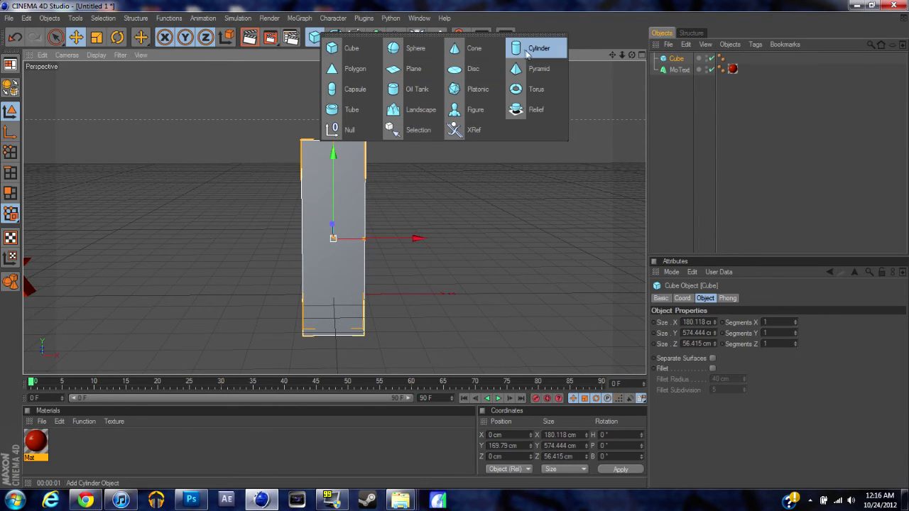
click(417, 50)
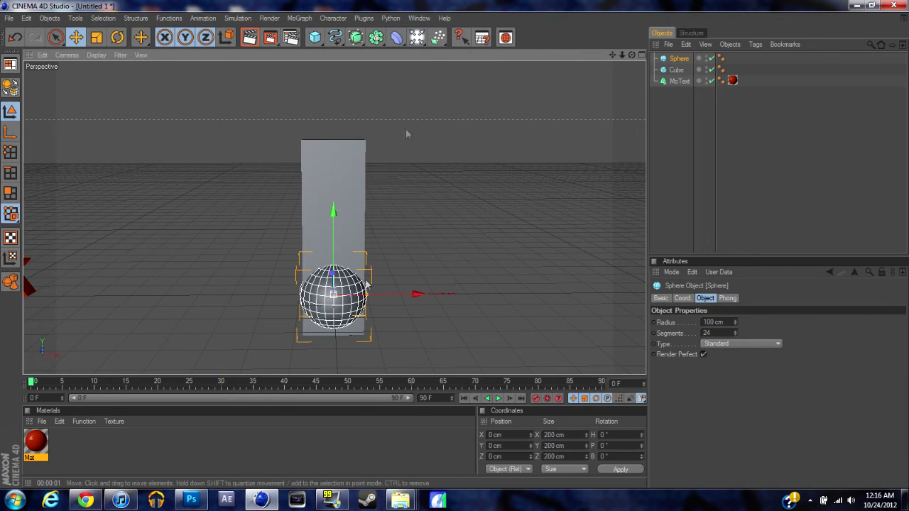
Shrink the sphere to a radius of about 88 cm and place it on the slab's lower front at about 61 cm along Y
drag(335, 290, 365, 182)
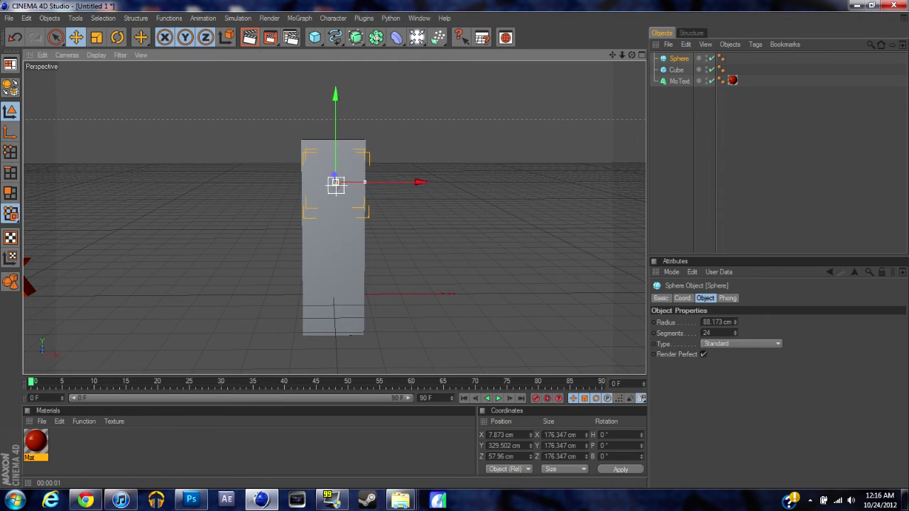
drag(335, 181, 335, 187)
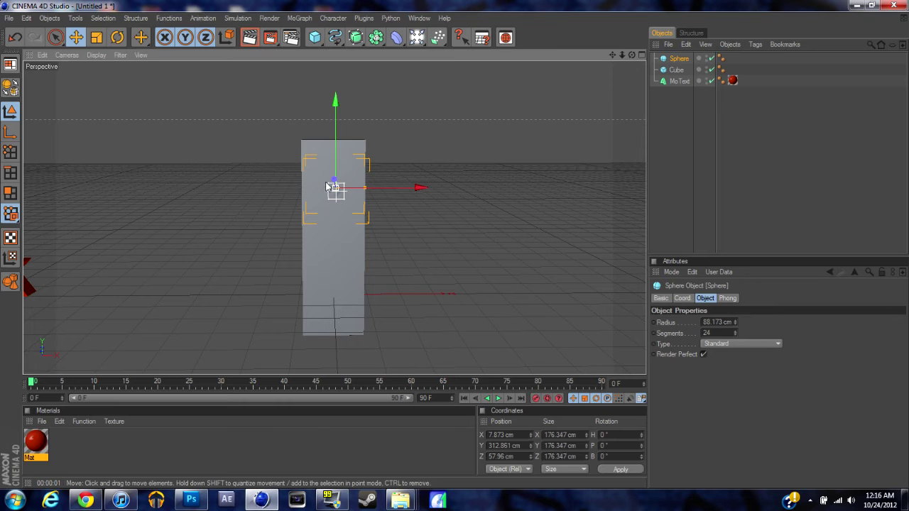
drag(335, 191, 332, 275)
alt+drag(555, 177, 569, 176)
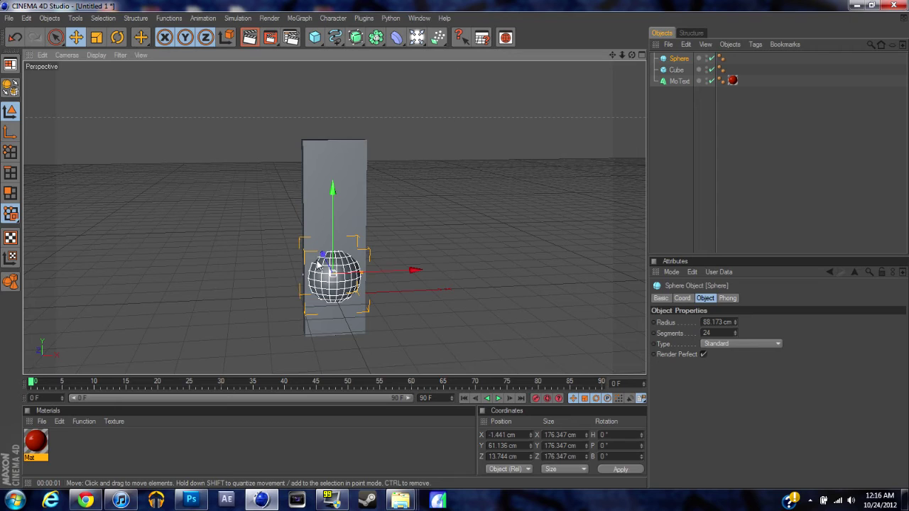
drag(323, 254, 335, 254)
click(371, 189)
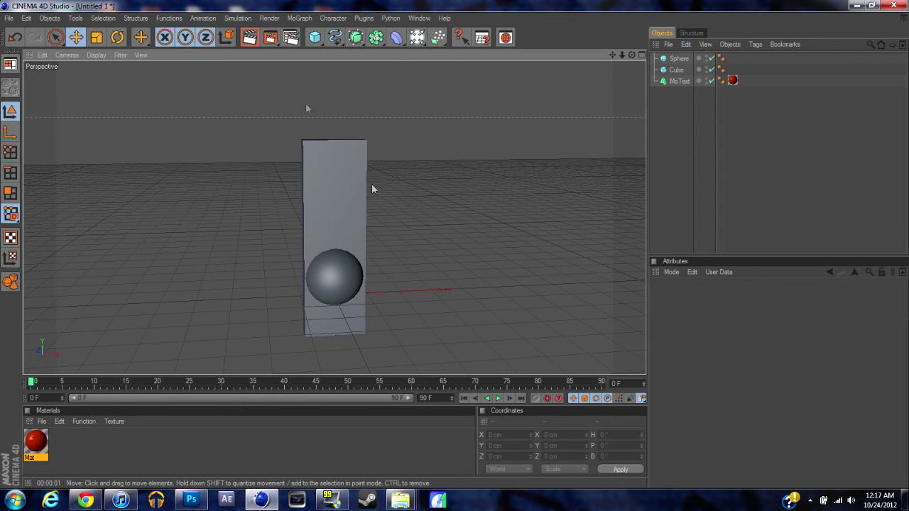
click(315, 37)
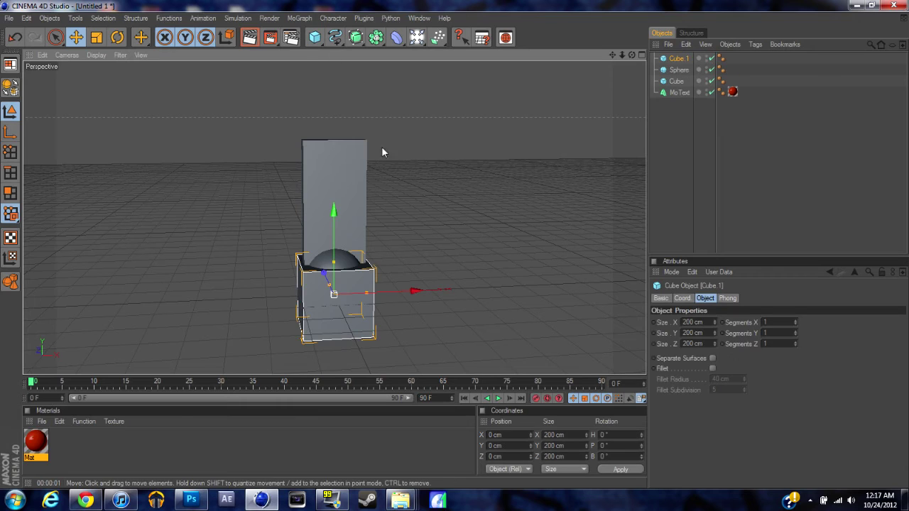
right_click(338, 321)
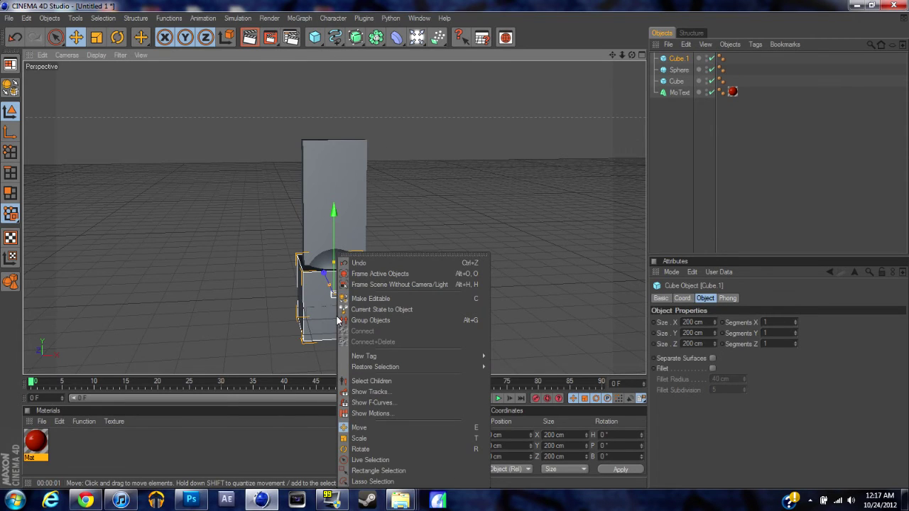
click(366, 262)
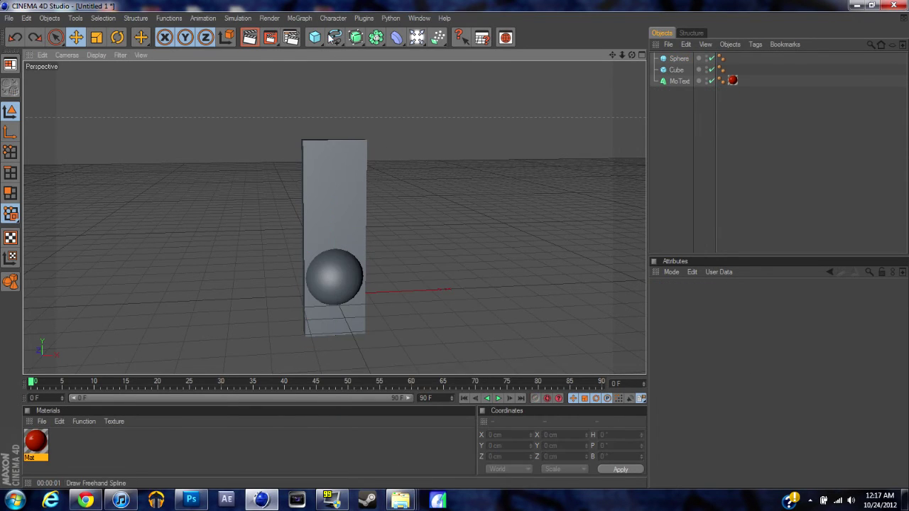
Add a second sphere with a radius of about 75 cm above the first, at about 241 cm along Y
drag(318, 41, 416, 45)
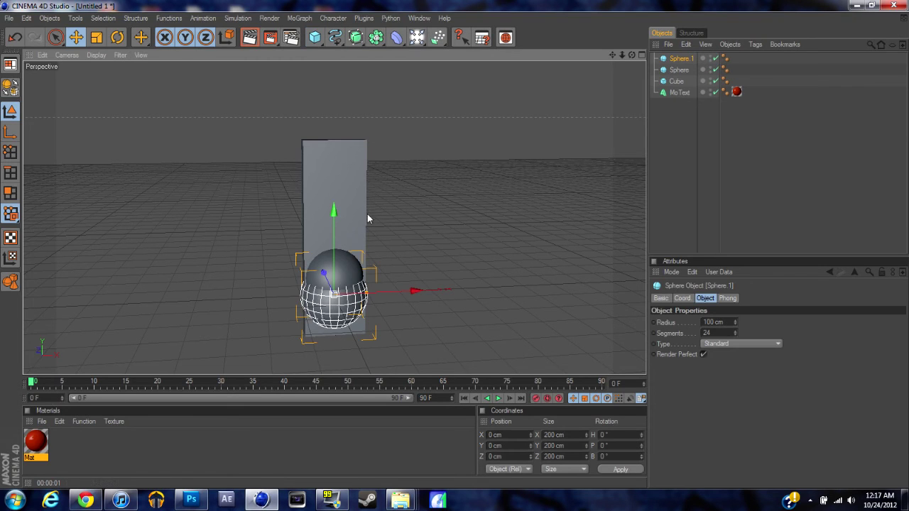
drag(328, 323, 368, 221)
drag(367, 188, 344, 214)
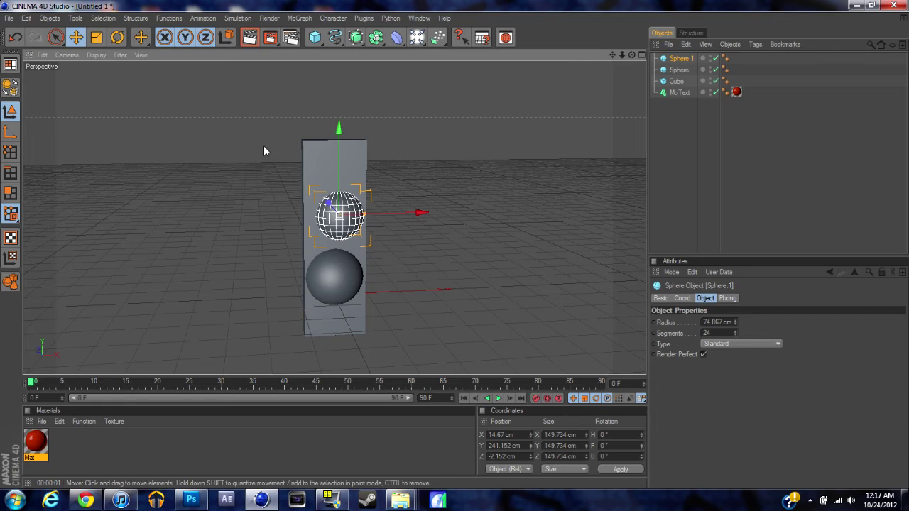
click(10, 17)
mouse_move(27, 18)
click(112, 5)
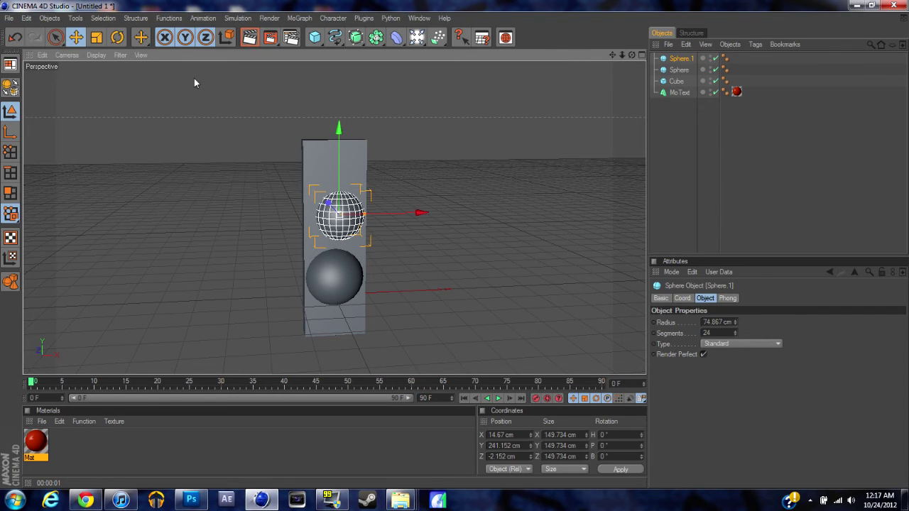
Apply the red material to the slab and both spheres
drag(36, 447, 342, 278)
drag(284, 279, 347, 235)
drag(32, 451, 325, 148)
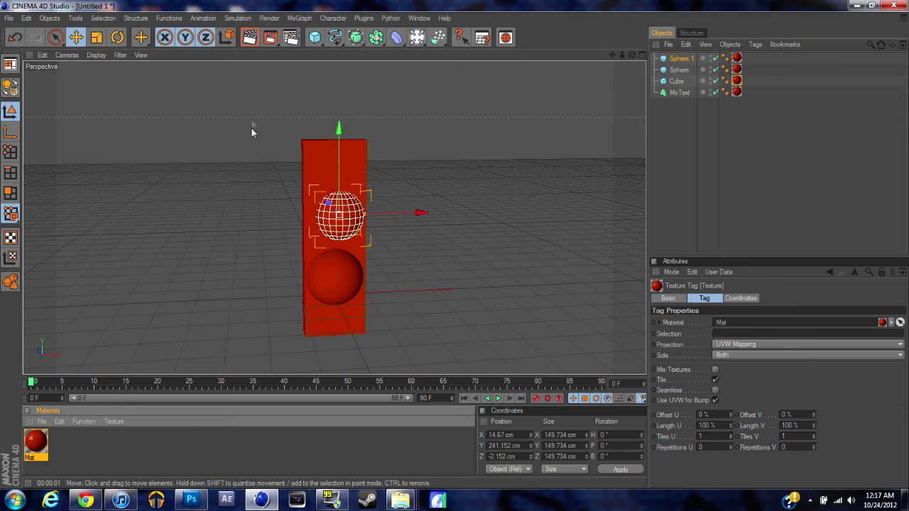
Set the image save format to PNG in the render settings
mouse_move(255, 111)
alt+mouse_down()
mouse_move(238, 111)
mouse_move(252, 103)
alt+mouse_up()
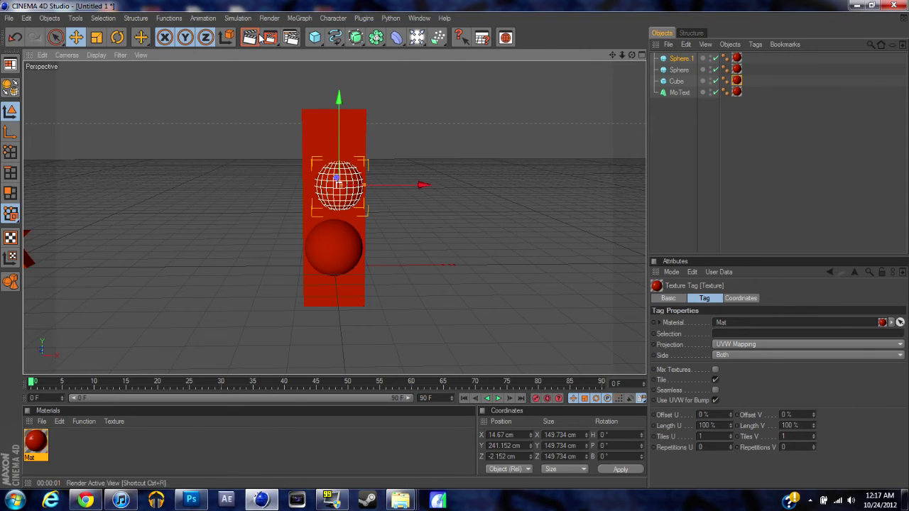
click(288, 37)
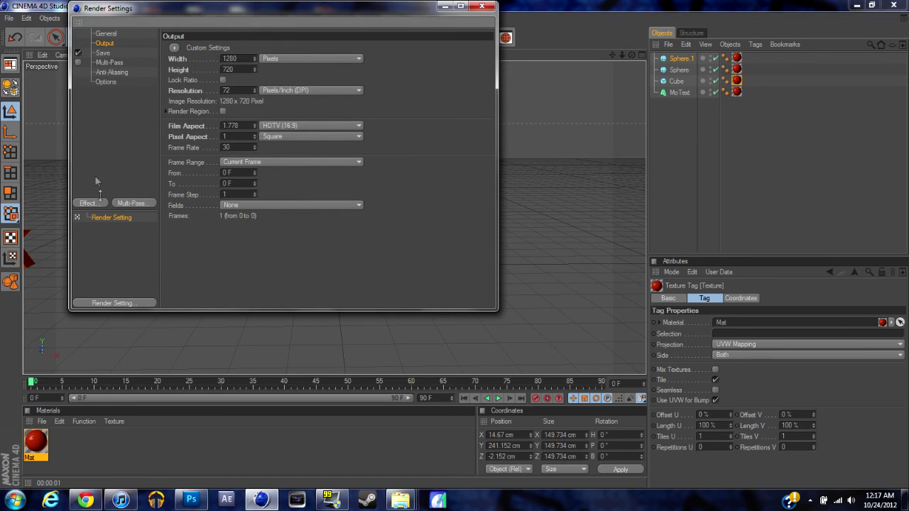
click(110, 83)
click(112, 72)
click(110, 63)
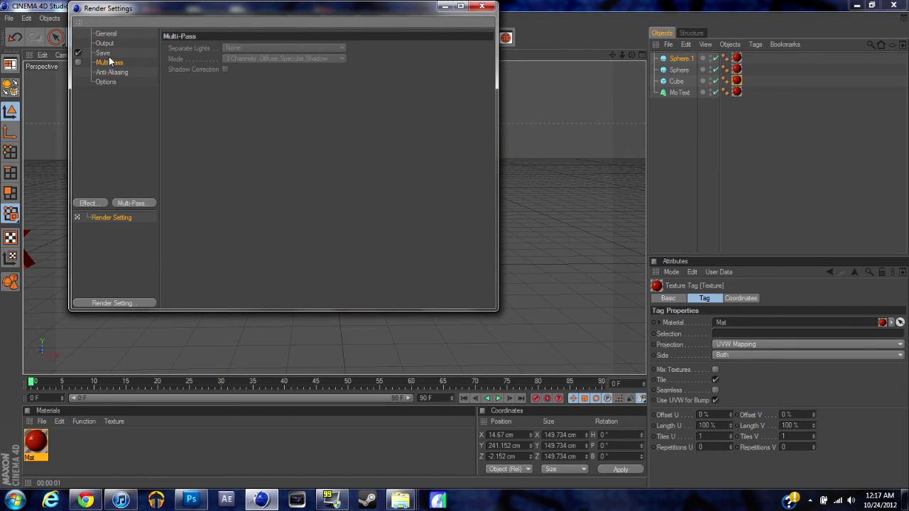
click(103, 53)
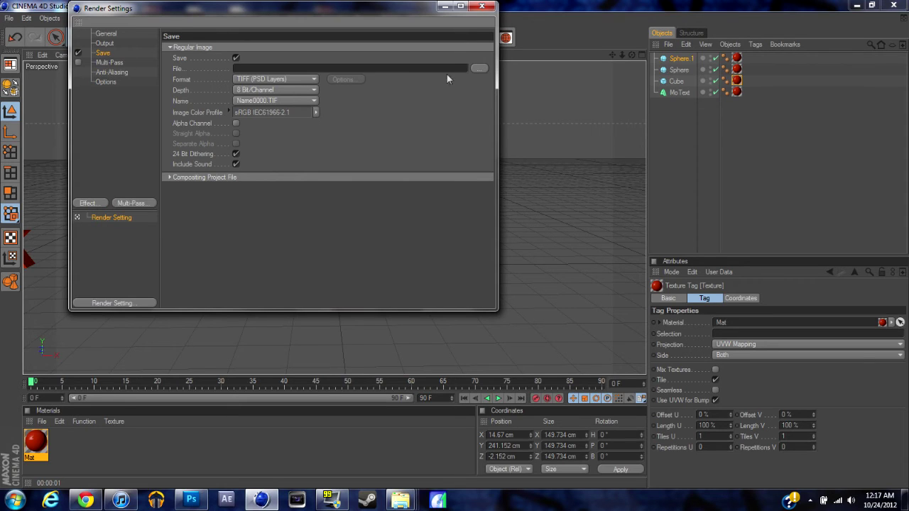
click(311, 78)
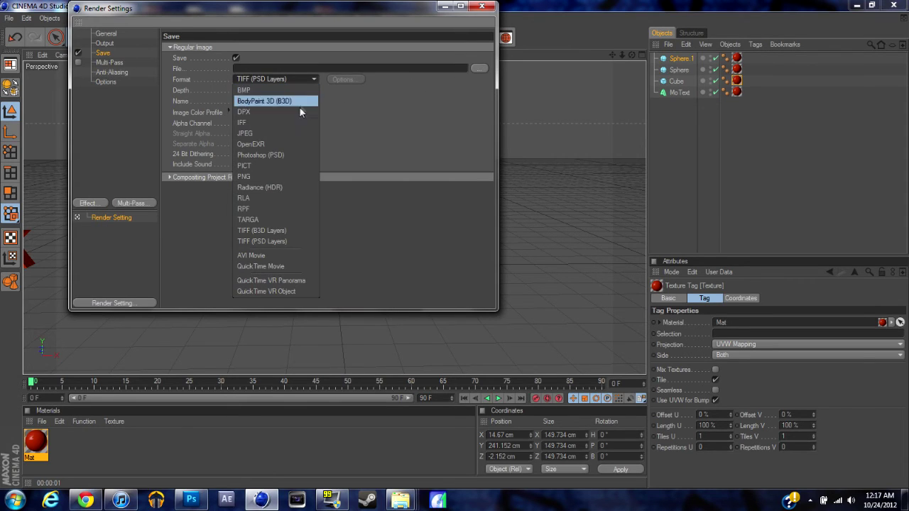
click(281, 178)
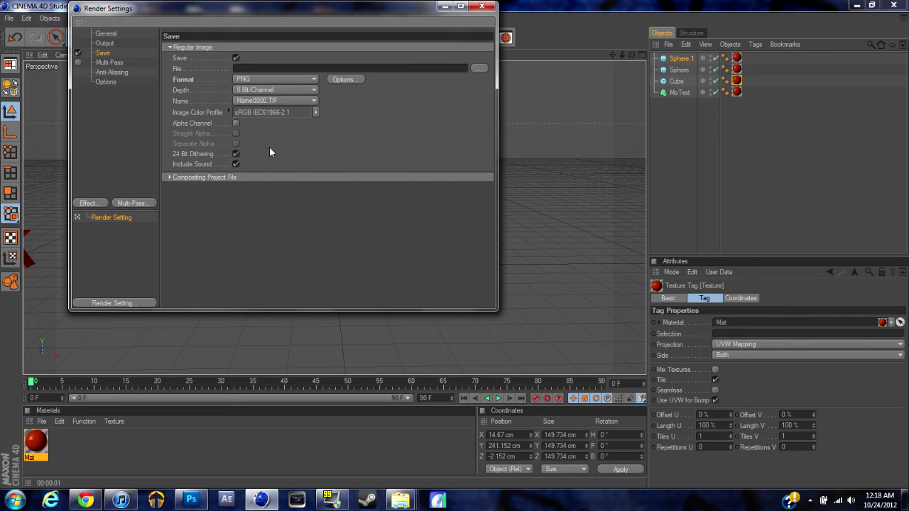
Set the render output file to "squares man" on the Desktop
click(482, 69)
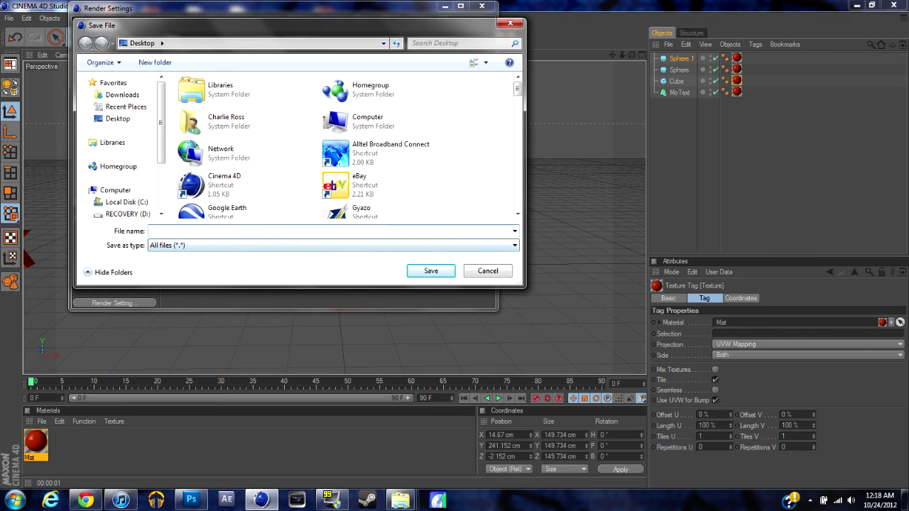
text(sq.)
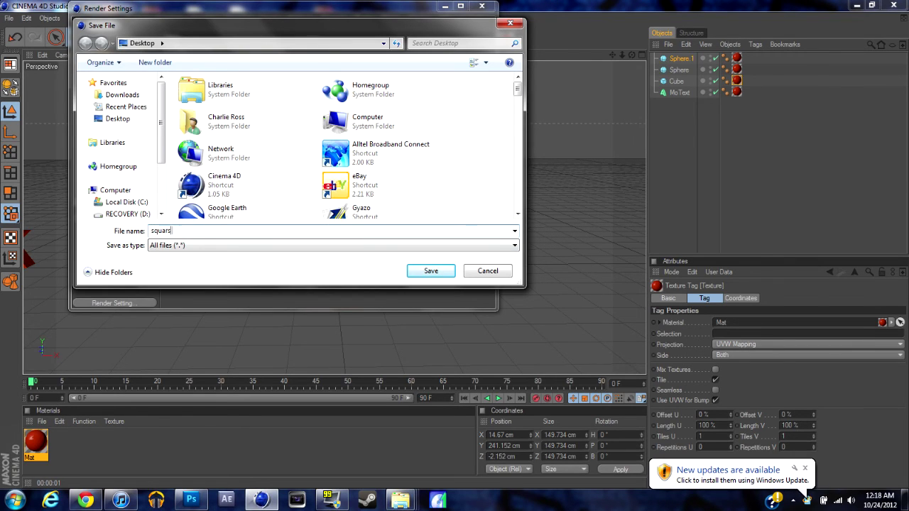
text(uares man)
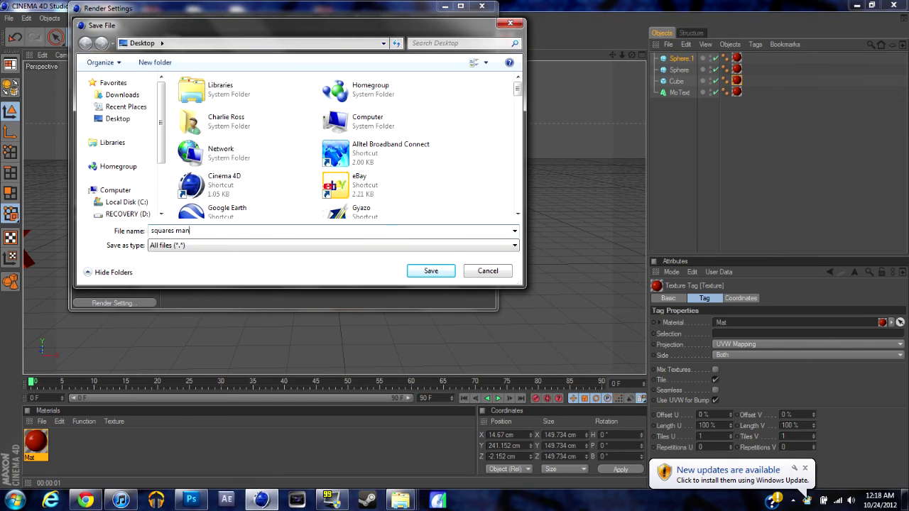
click(431, 270)
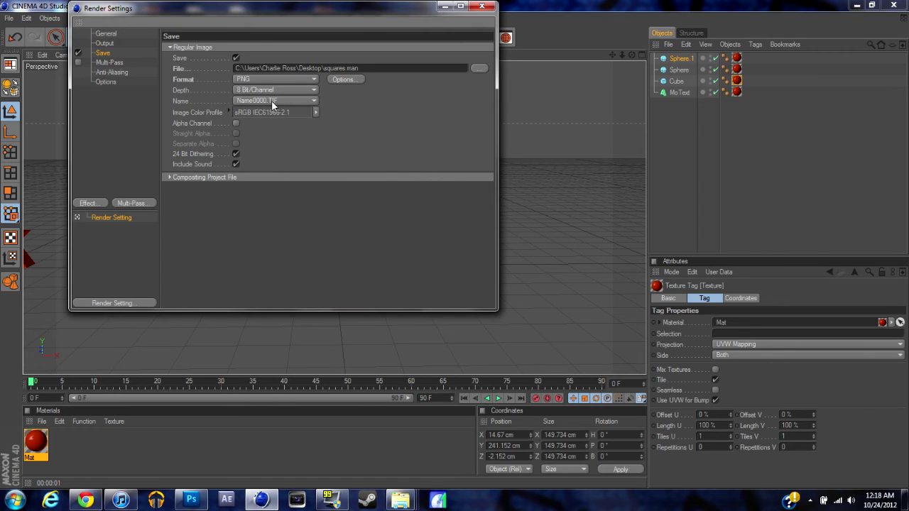
Enable the alpha channel for the saved image, keep the 8 Bit/Channel depth, and close the render settings
click(236, 123)
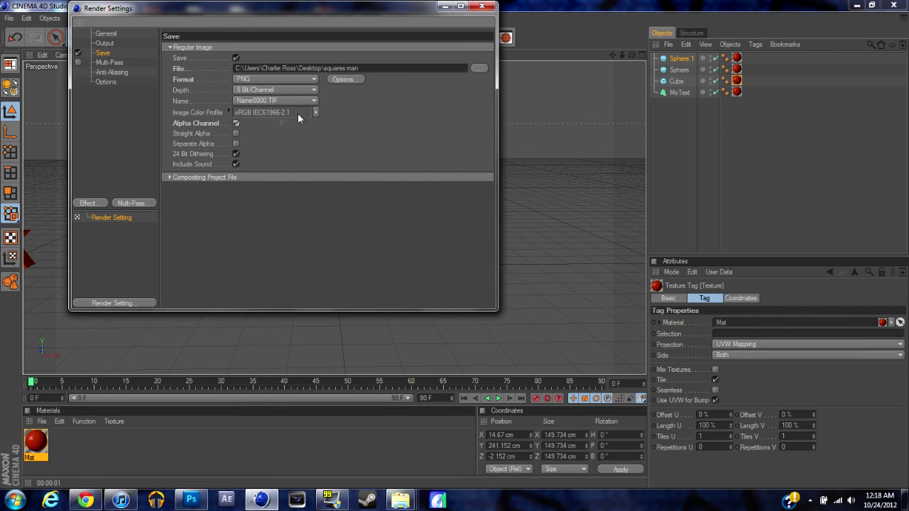
click(300, 90)
click(299, 88)
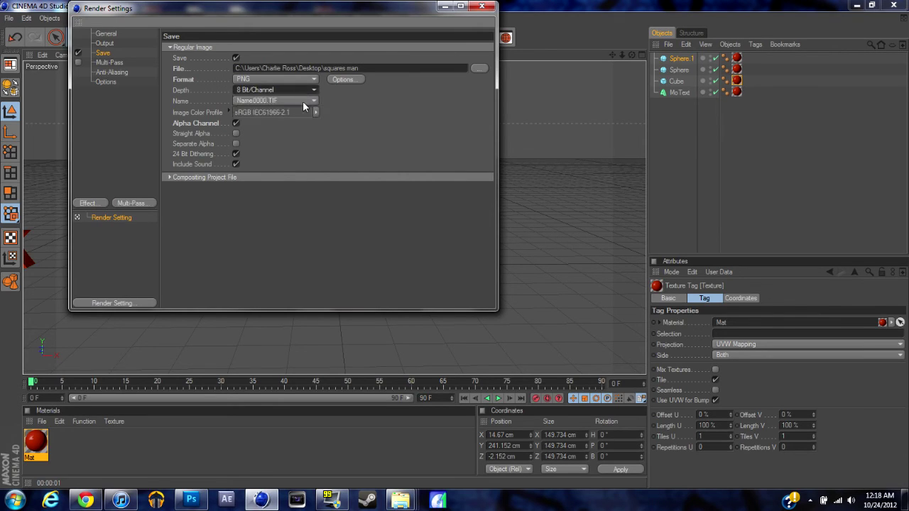
click(302, 101)
click(303, 101)
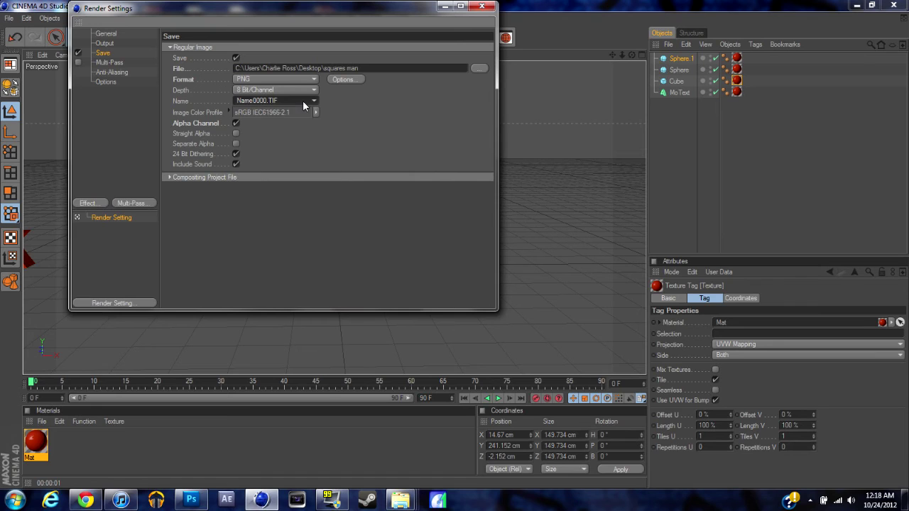
click(481, 7)
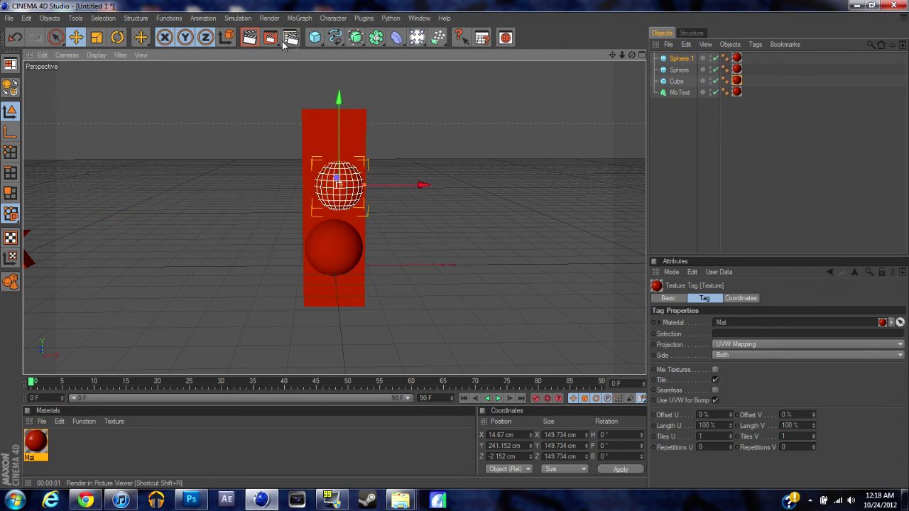
Render the slab and spheres in the Picture Viewer without stopping the calculation, and check the desktop for the squares man image
click(283, 43)
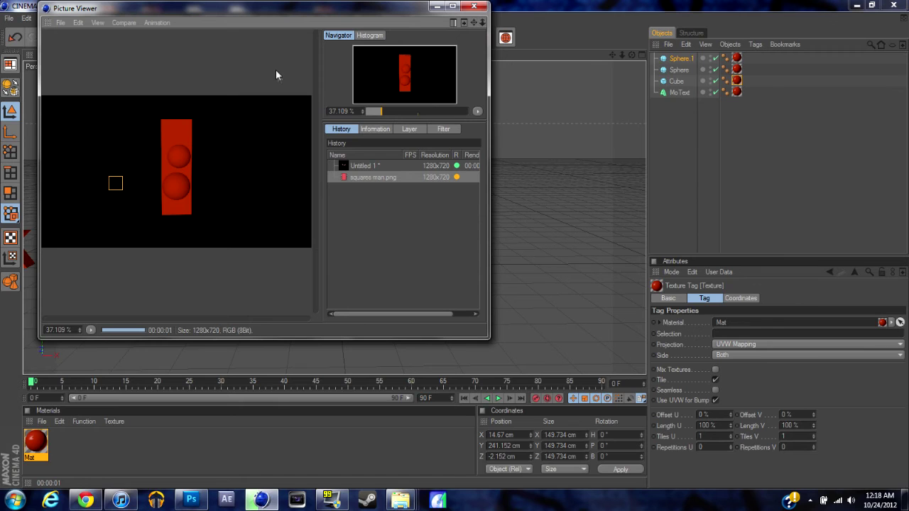
click(474, 7)
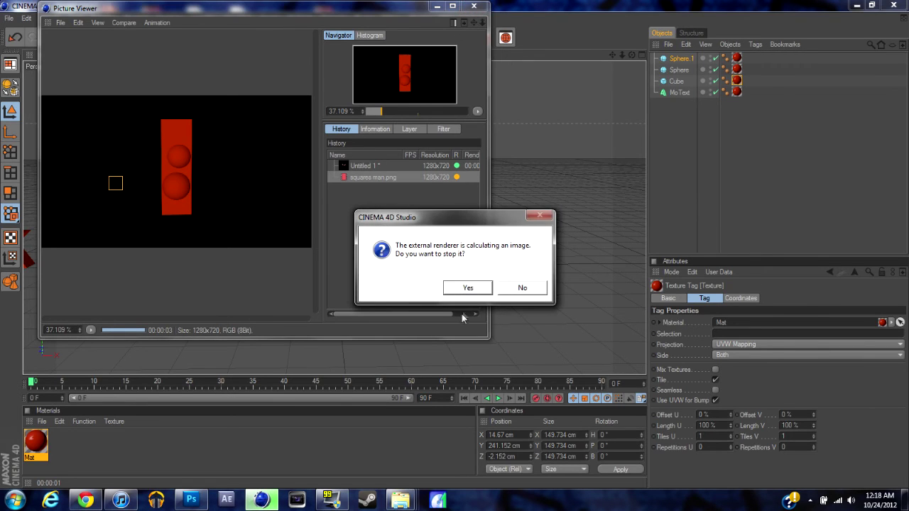
click(514, 285)
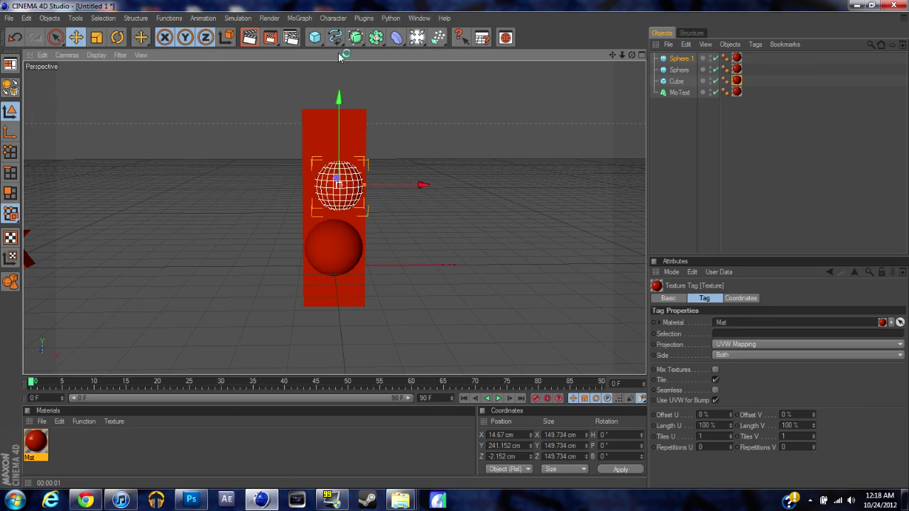
click(905, 501)
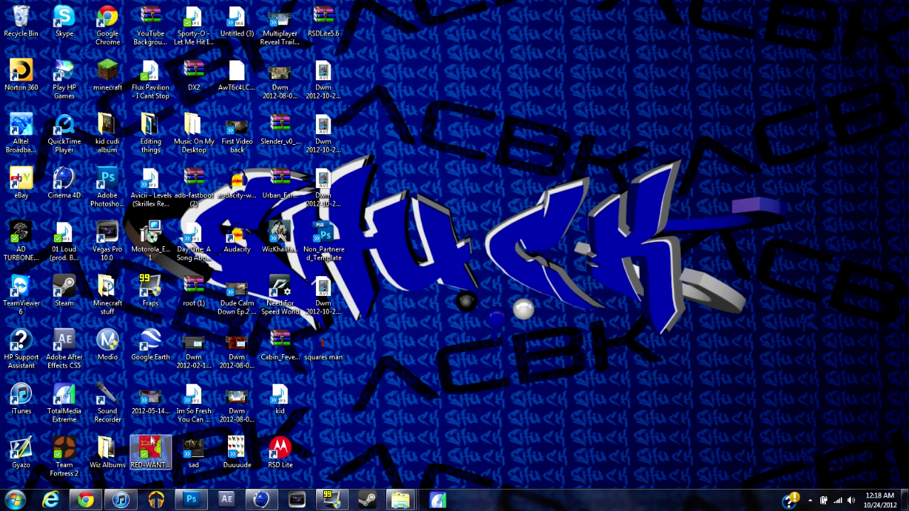
click(261, 500)
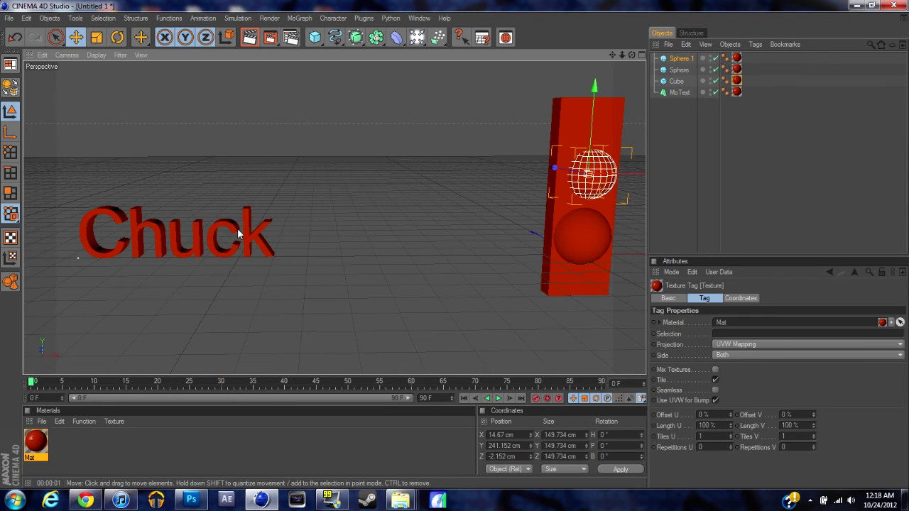
Change the output file name to the nickname followed by "man" and render the nickname text in the Picture Viewer
alt+drag(239, 233, 174, 253)
alt+middle_drag(175, 253, 231, 252)
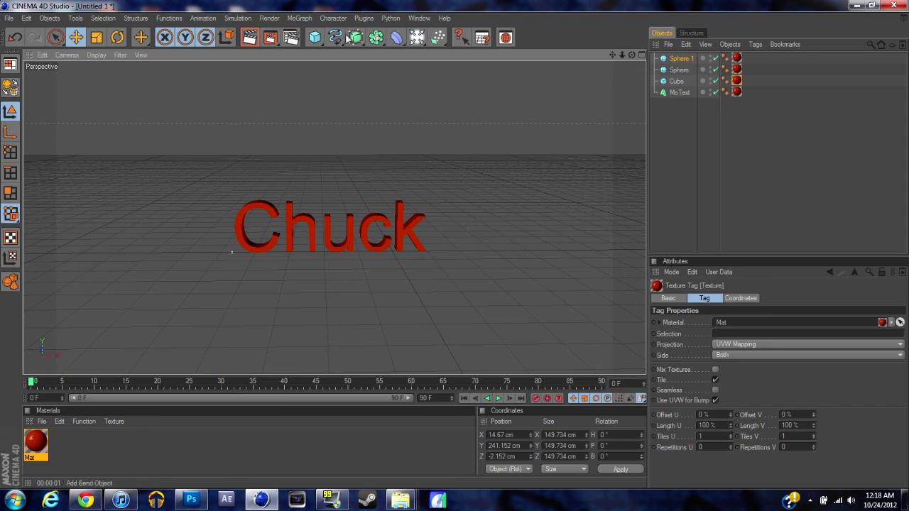
click(290, 37)
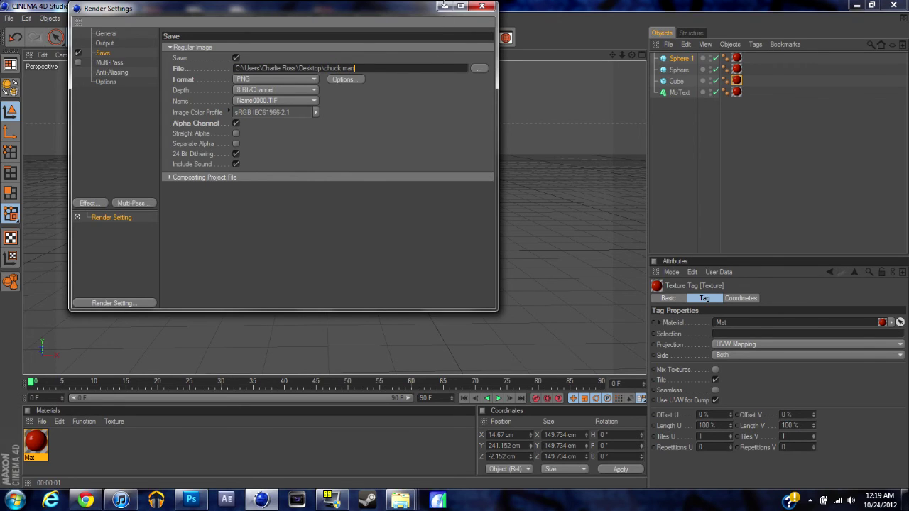
click(485, 7)
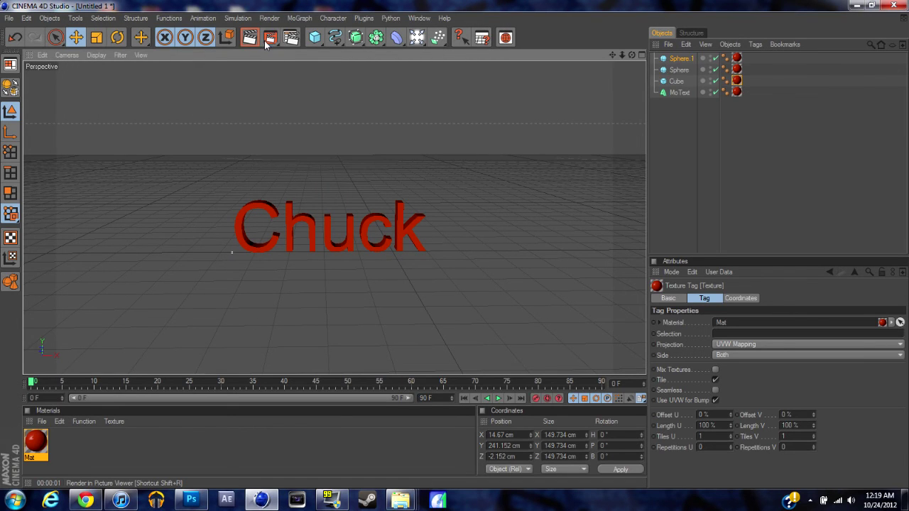
click(264, 40)
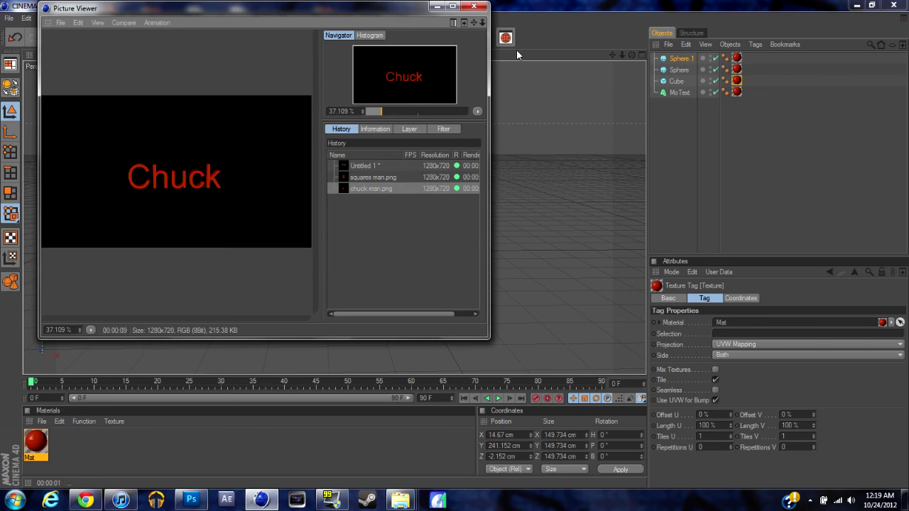
click(474, 7)
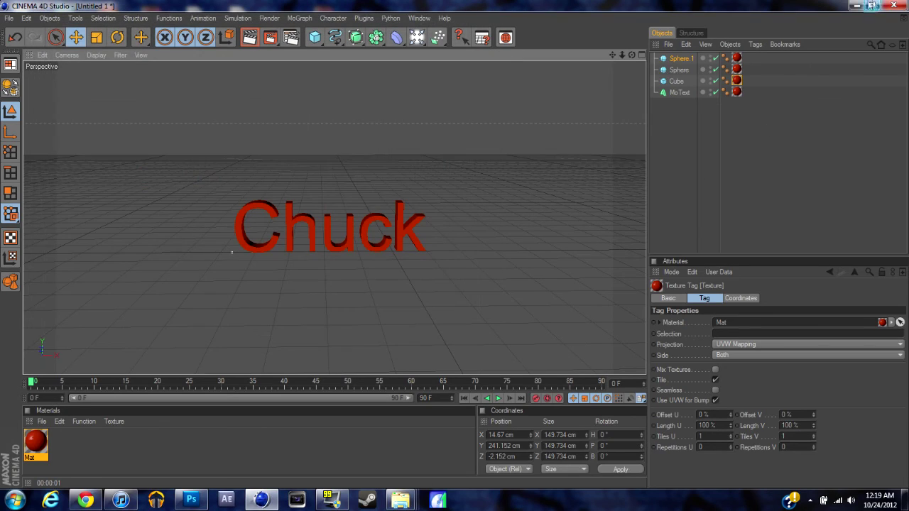
Switch to Photoshop and open squares man.png from the Desktop
click(852, 6)
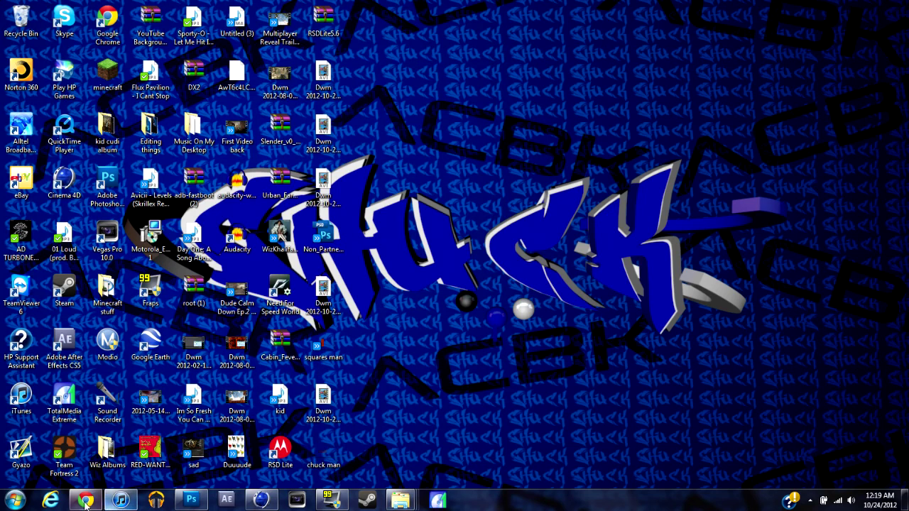
click(191, 500)
click(35, 11)
click(50, 33)
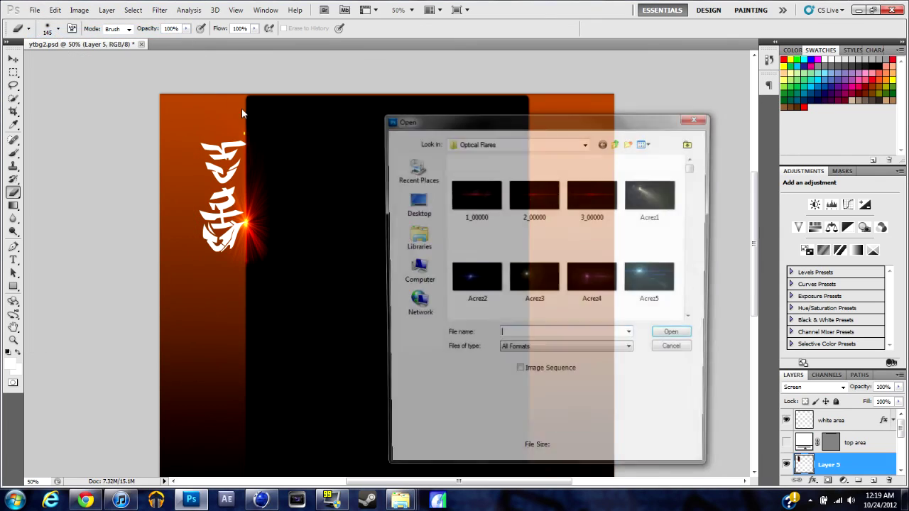
click(415, 202)
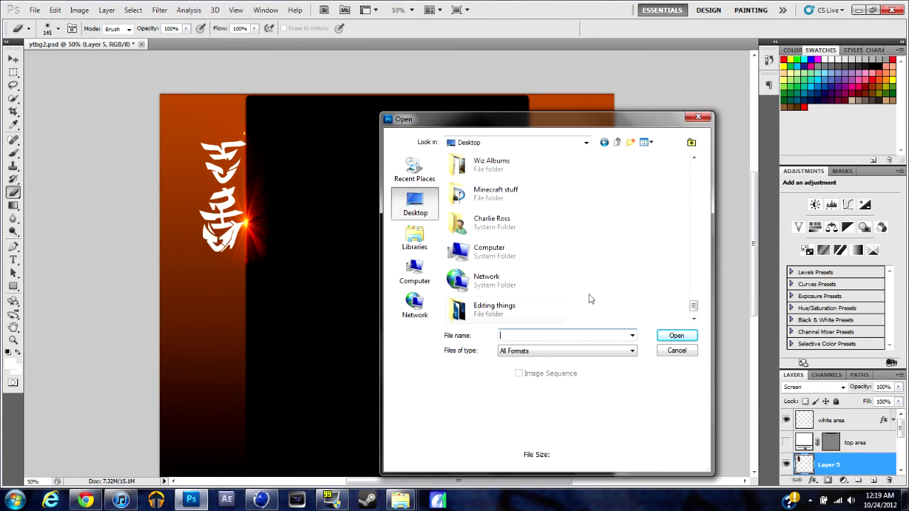
scroll(696, 298, up, 2)
scroll(696, 298, down, 2)
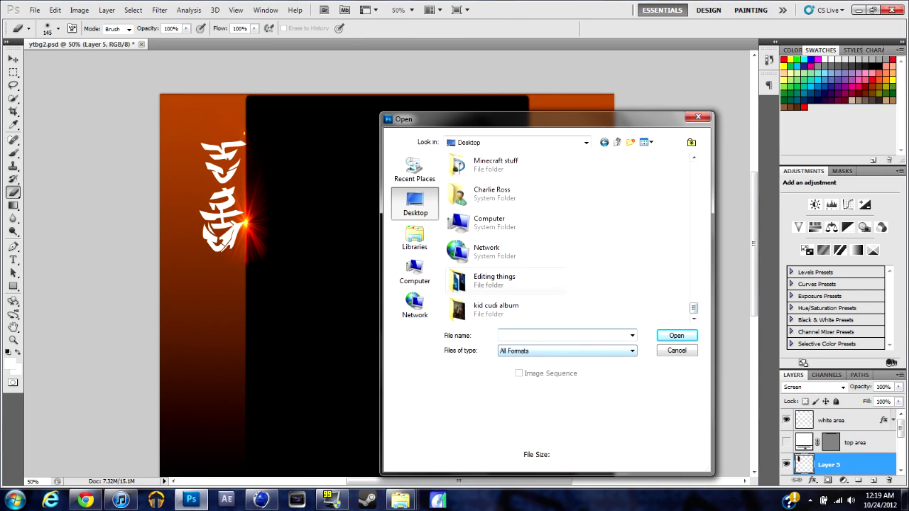
text(squares man.png)
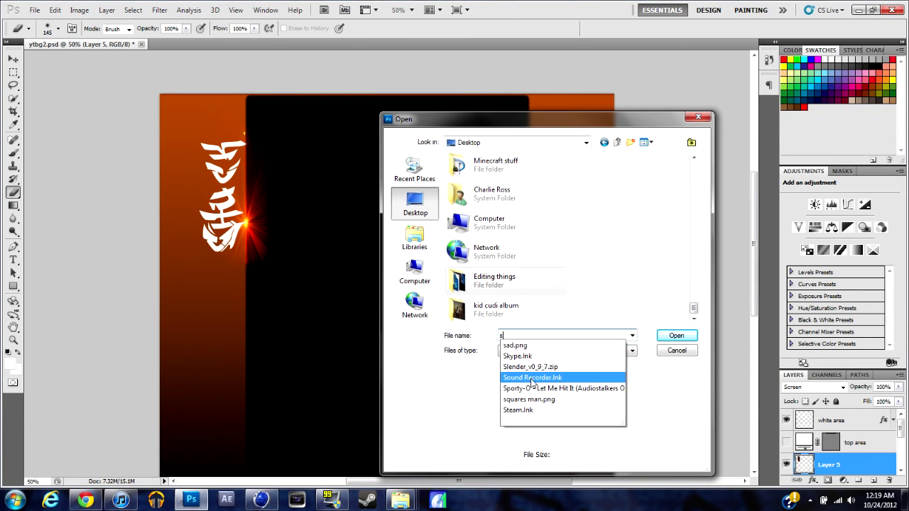
click(674, 337)
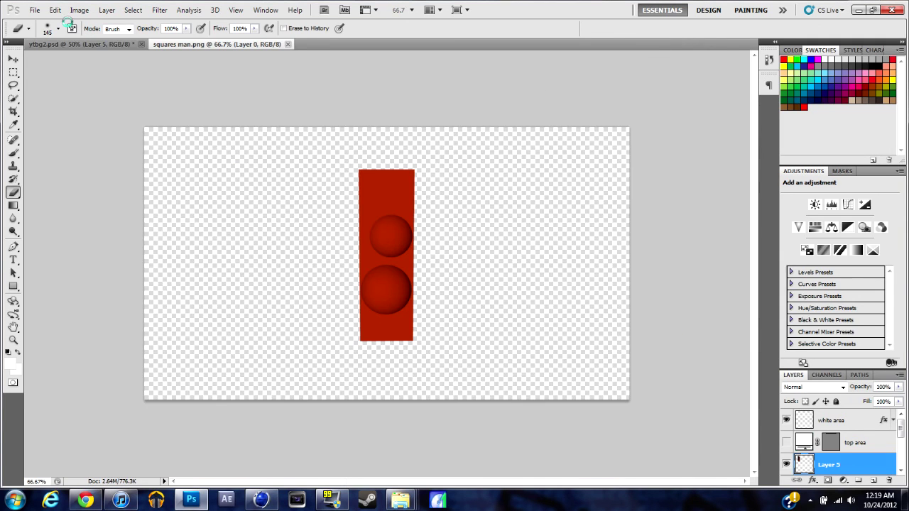
Open the nickname text render PNG from the Desktop as another document
click(34, 10)
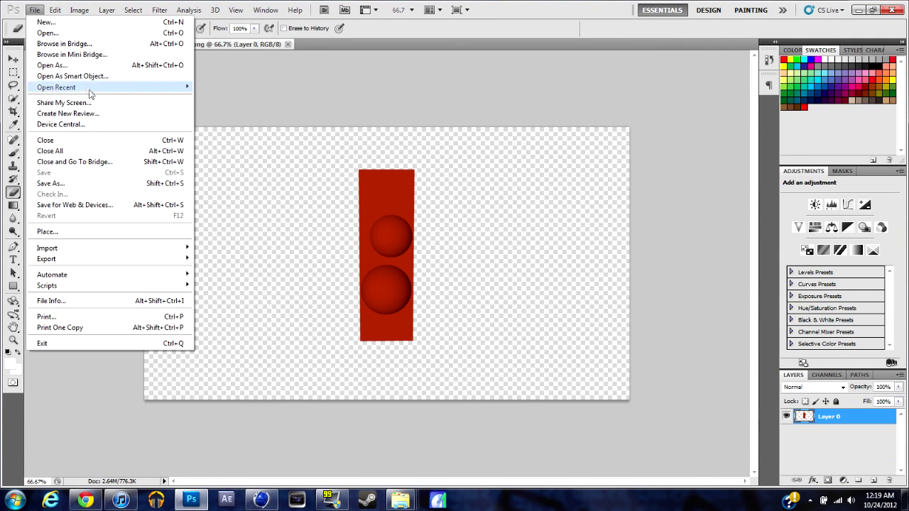
click(47, 33)
double_click(524, 205)
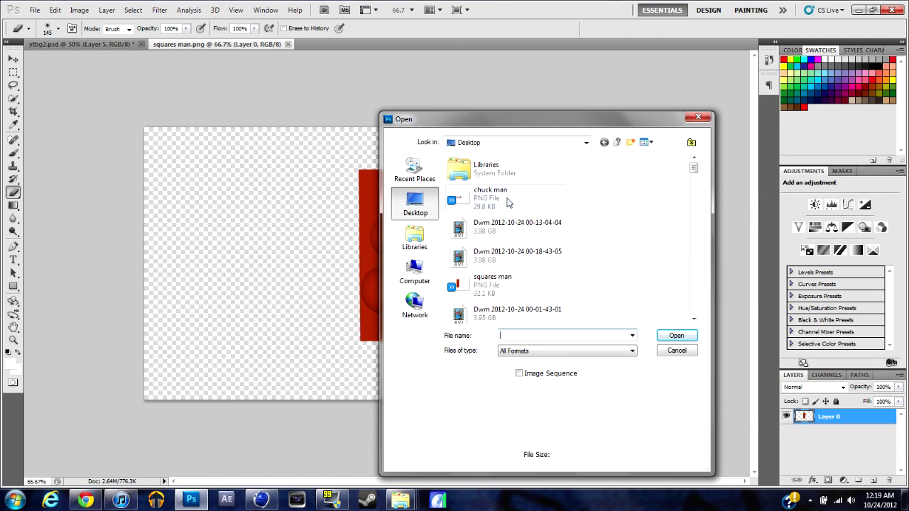
Copy the slab and spheres render into ytbg2.psd, stack it below Layer 3, and tuck it against the black area's right edge
click(253, 41)
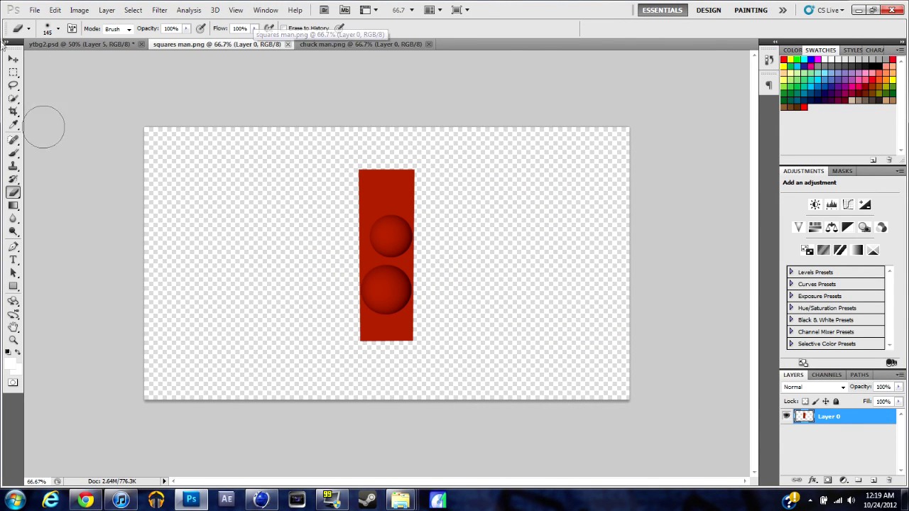
click(13, 58)
drag(387, 301, 551, 243)
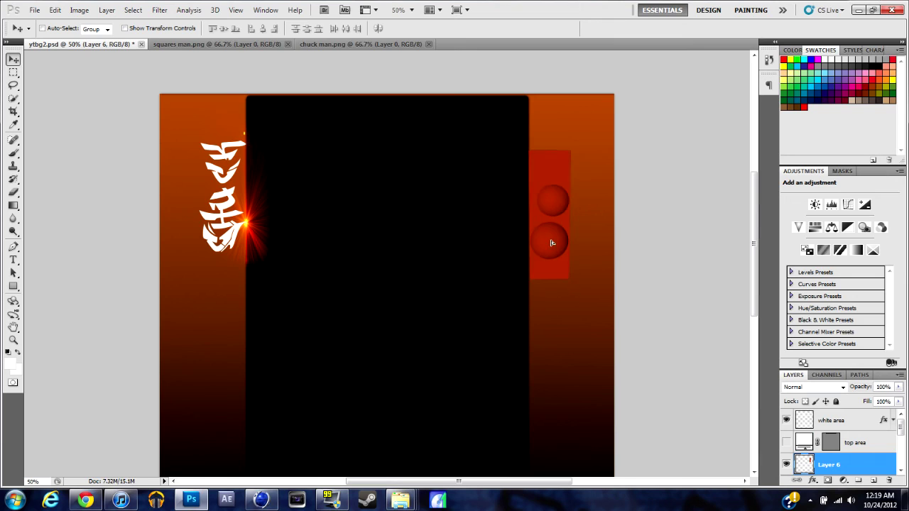
drag(902, 427, 904, 443)
drag(857, 423, 854, 476)
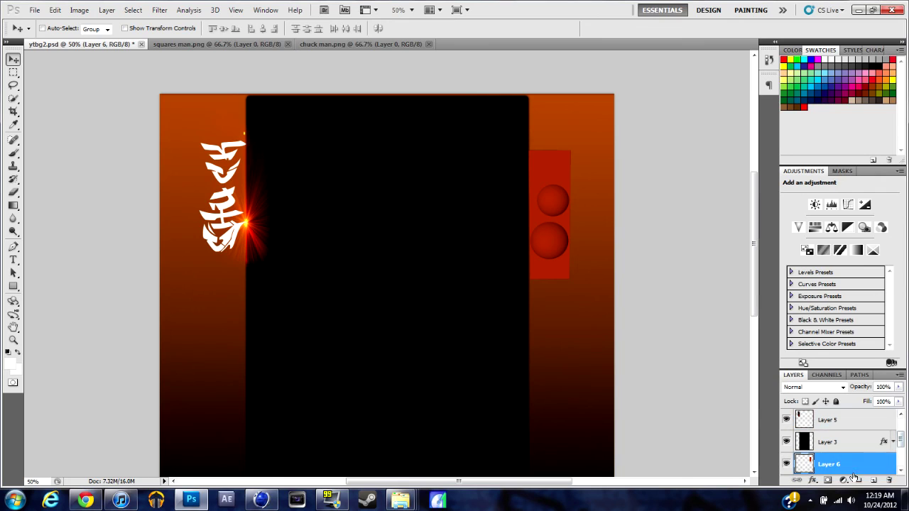
drag(562, 254, 551, 227)
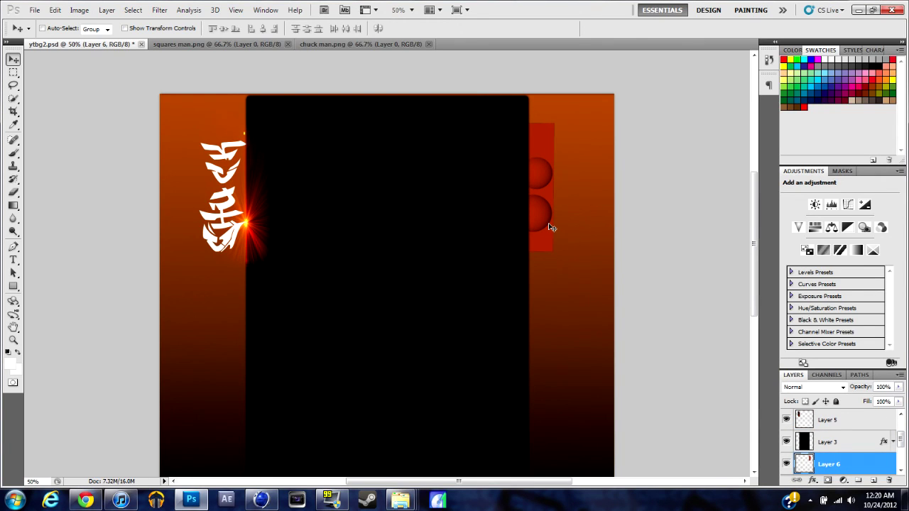
Rotate the slab and spheres layer to about -158°, reposition it partly behind the black area's right edge, and apply the transformation
key(ctrl+t)
drag(574, 105, 612, 121)
mouse_move(549, 153)
mouse_down()
mouse_move(560, 151)
mouse_move(551, 167)
mouse_up()
drag(537, 107, 535, 266)
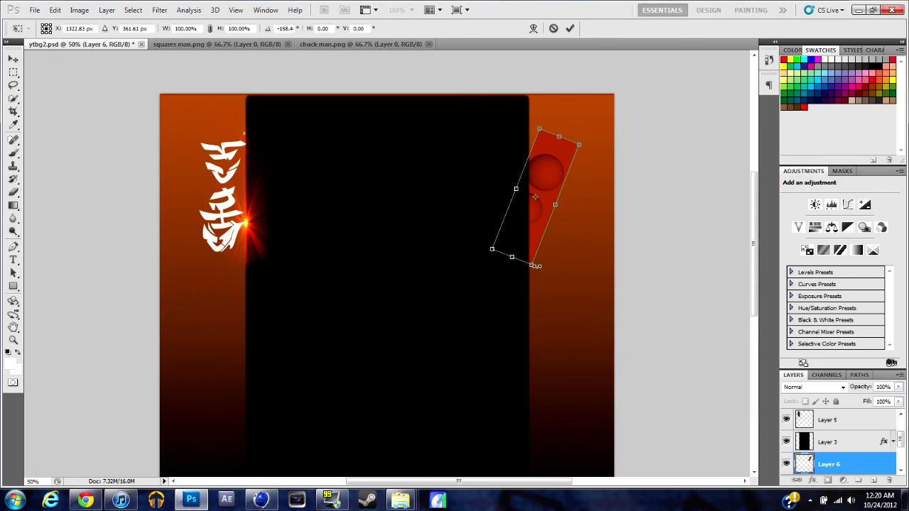
drag(541, 203, 545, 199)
click(13, 58)
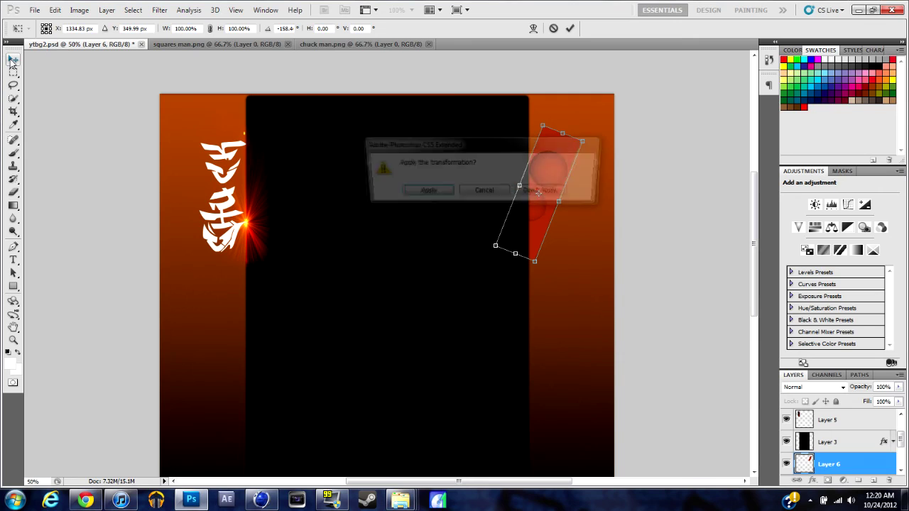
click(424, 193)
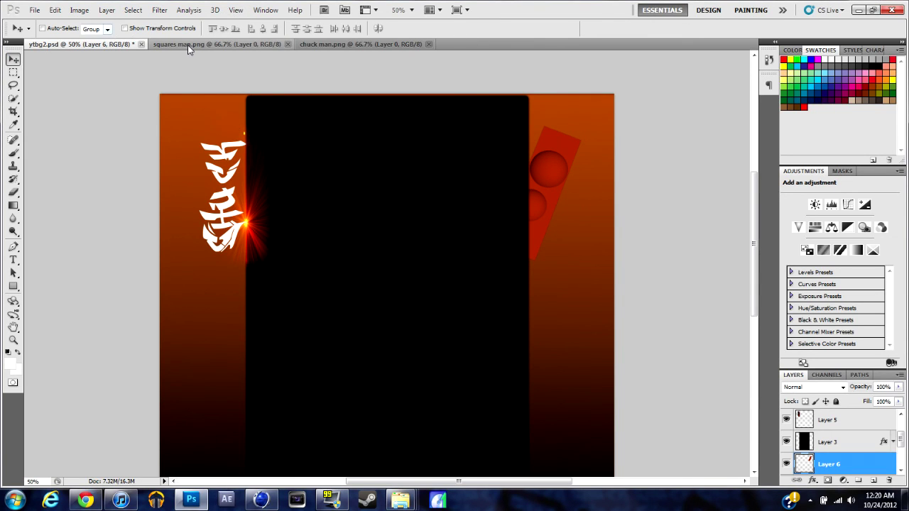
Copy the red nickname text render into ytbg2.psd and rotate it about 56° so it runs diagonally over the slab, applying the transformation
click(352, 45)
drag(349, 284, 581, 201)
key(ctrl+t)
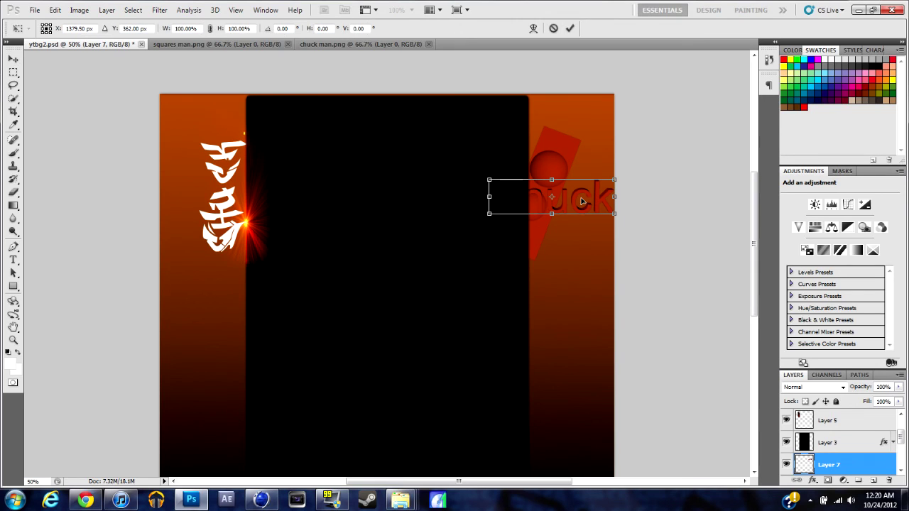
drag(643, 163, 618, 209)
drag(564, 220, 577, 193)
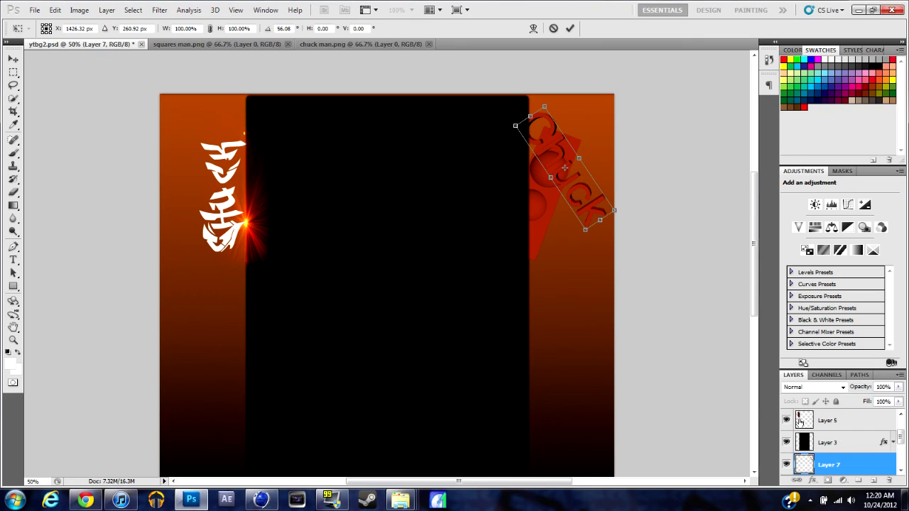
click(568, 28)
Raise the red nickname text layer above Layer 5 and shift the text slightly down over the slab
drag(806, 469, 813, 416)
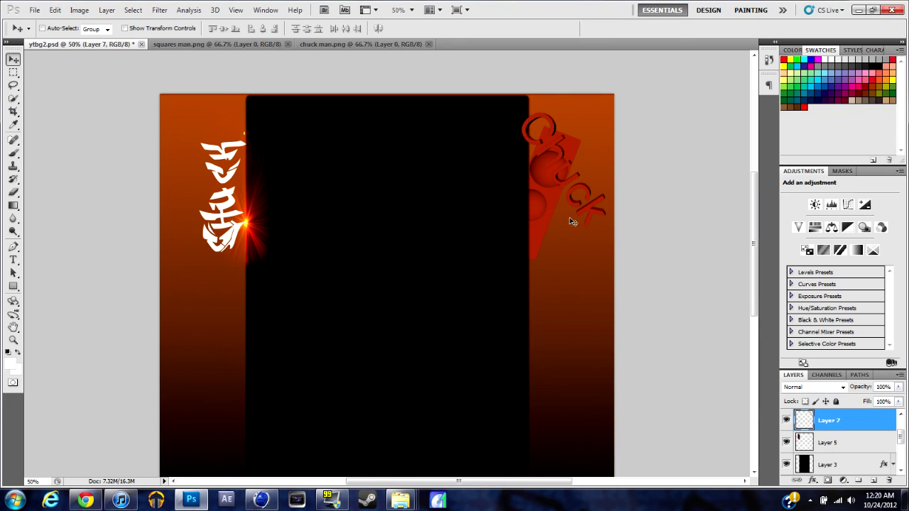
drag(579, 208, 577, 214)
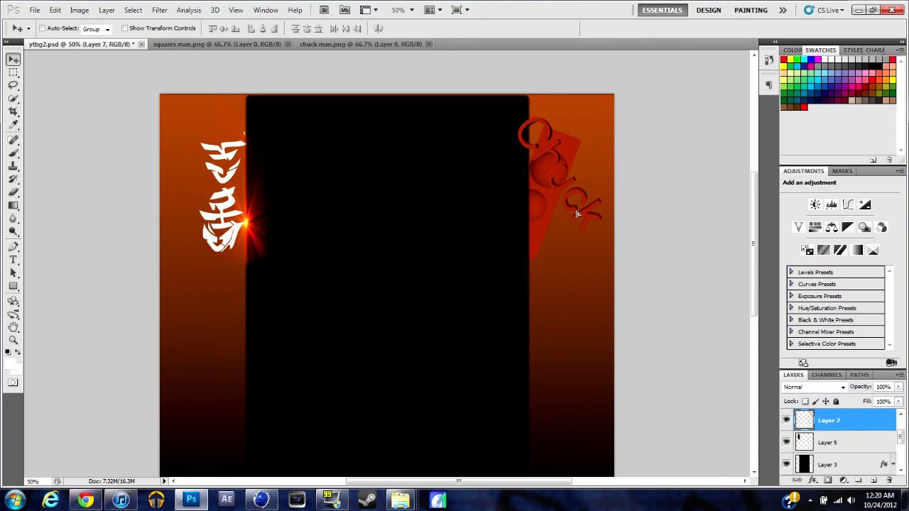